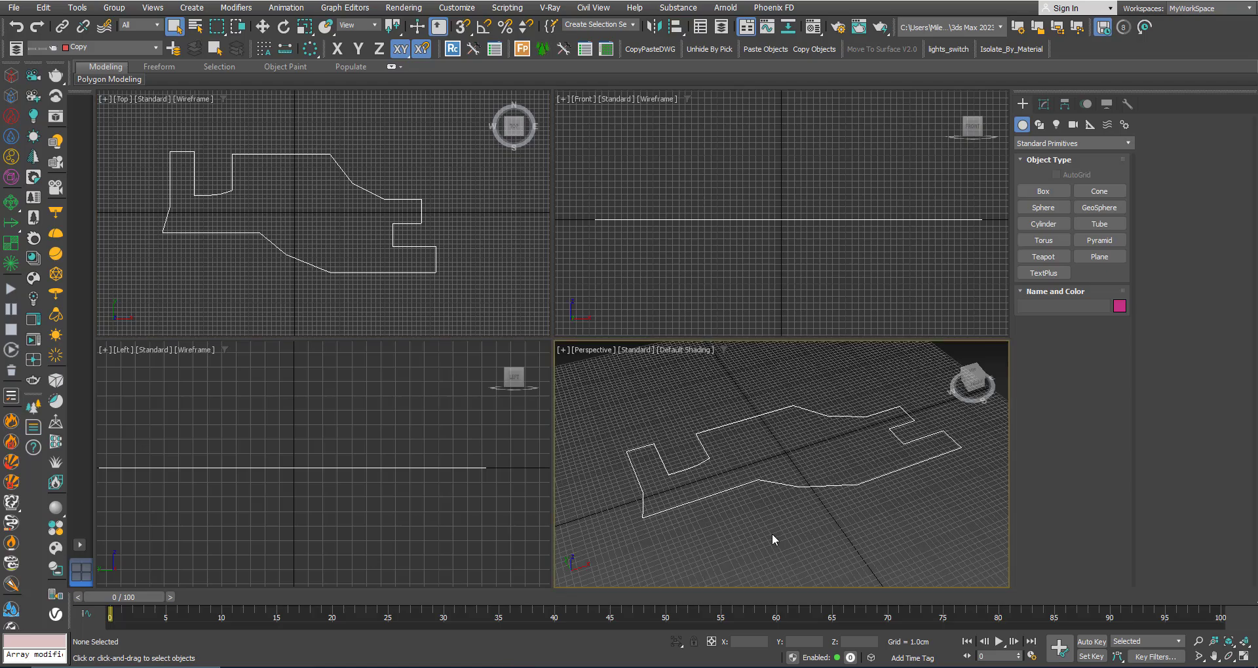
Step: Maximize the perspective viewport and switch it to a top view of the closed outline
key("alt+w")
middle_click_drag(559, 371, 598, 429)
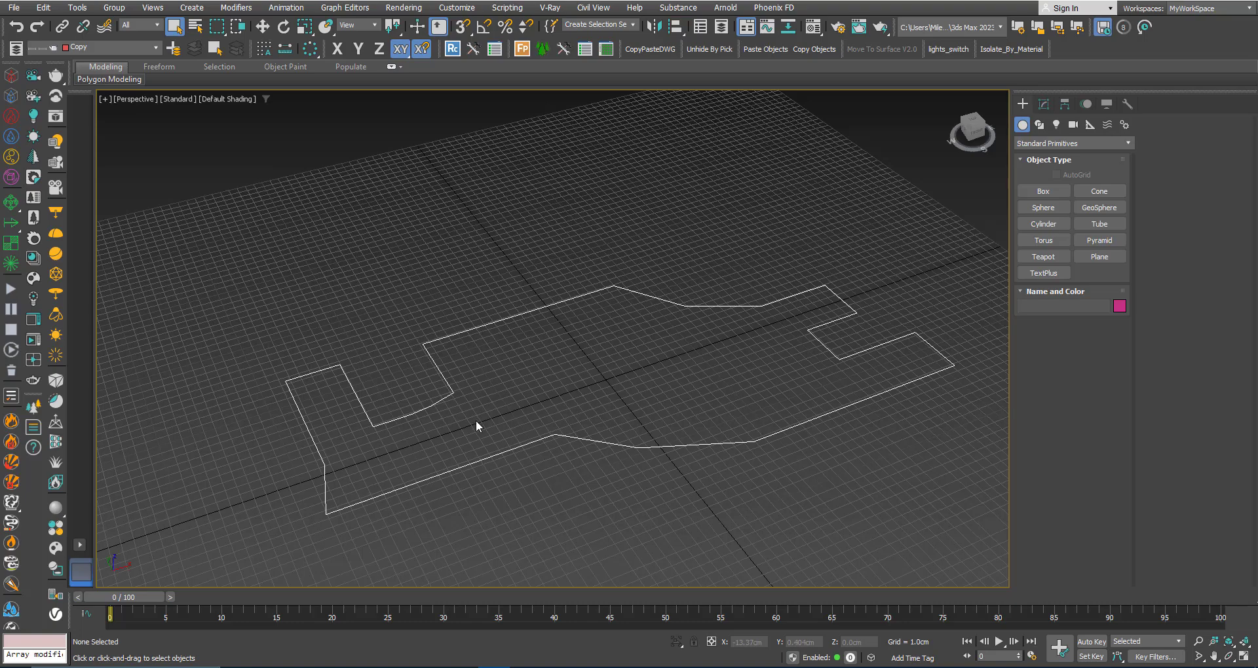
scroll(476, 419, "down", 3)
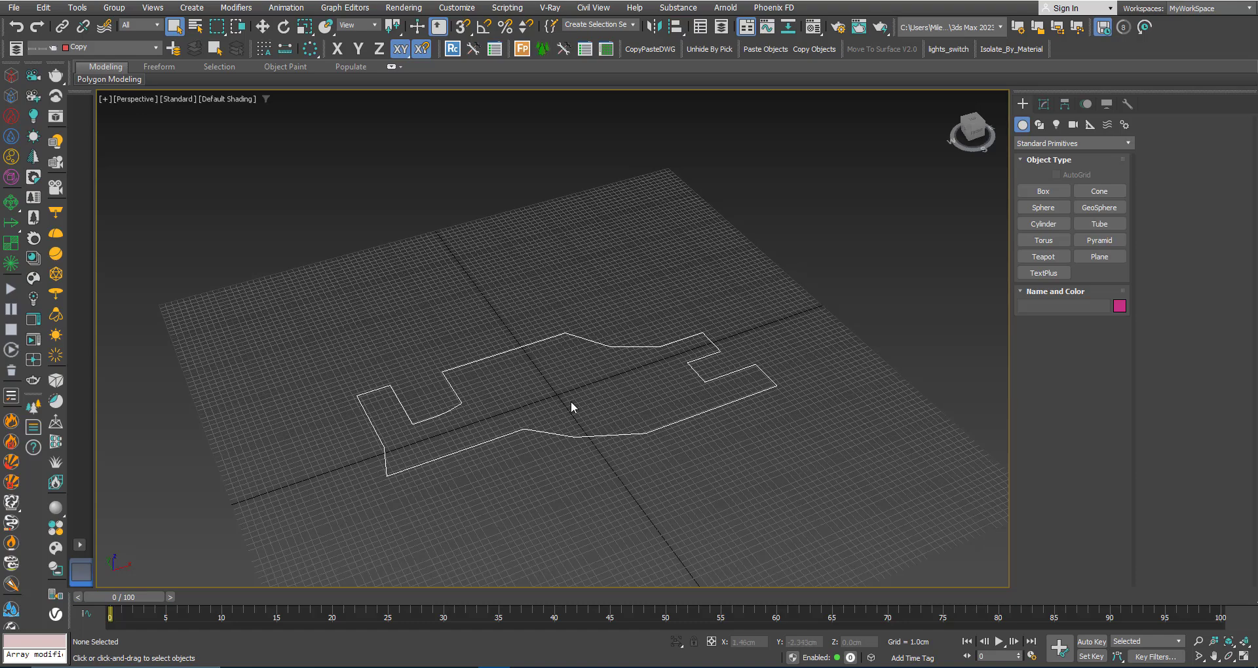
scroll(525, 445, "up", 2)
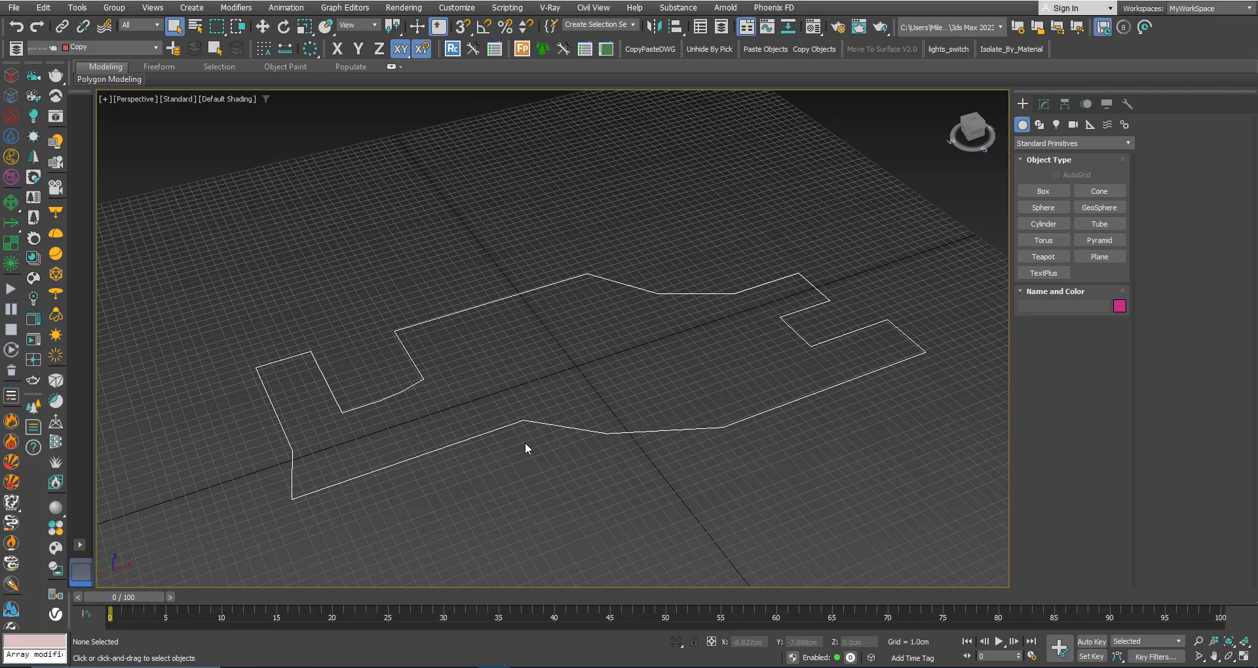
scroll(525, 442, "down", 2)
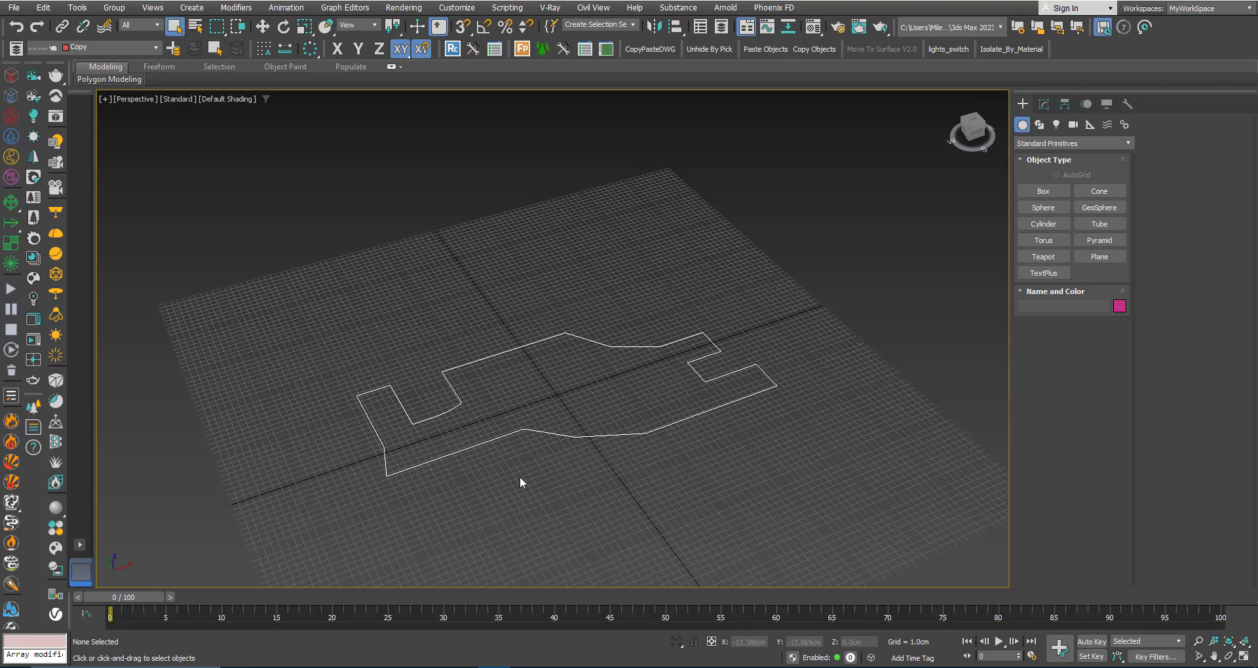
middle_click_drag(520, 477, 500, 457)
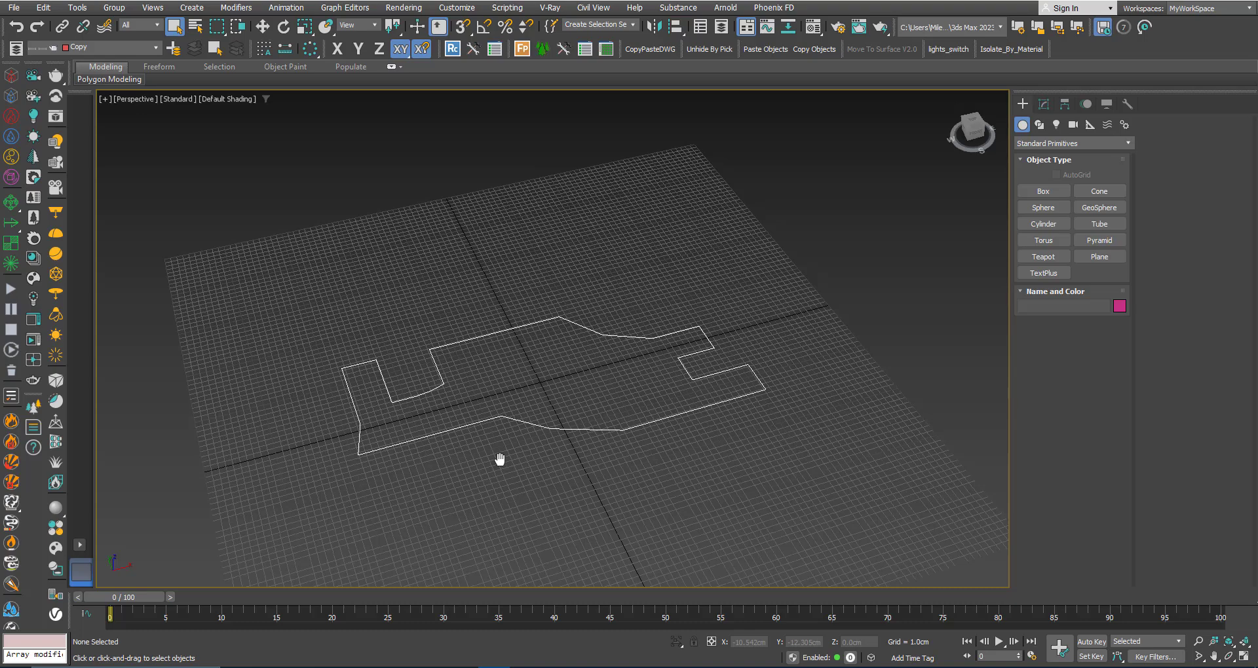
middle_click_drag(500, 459, 493, 430)
key("t")
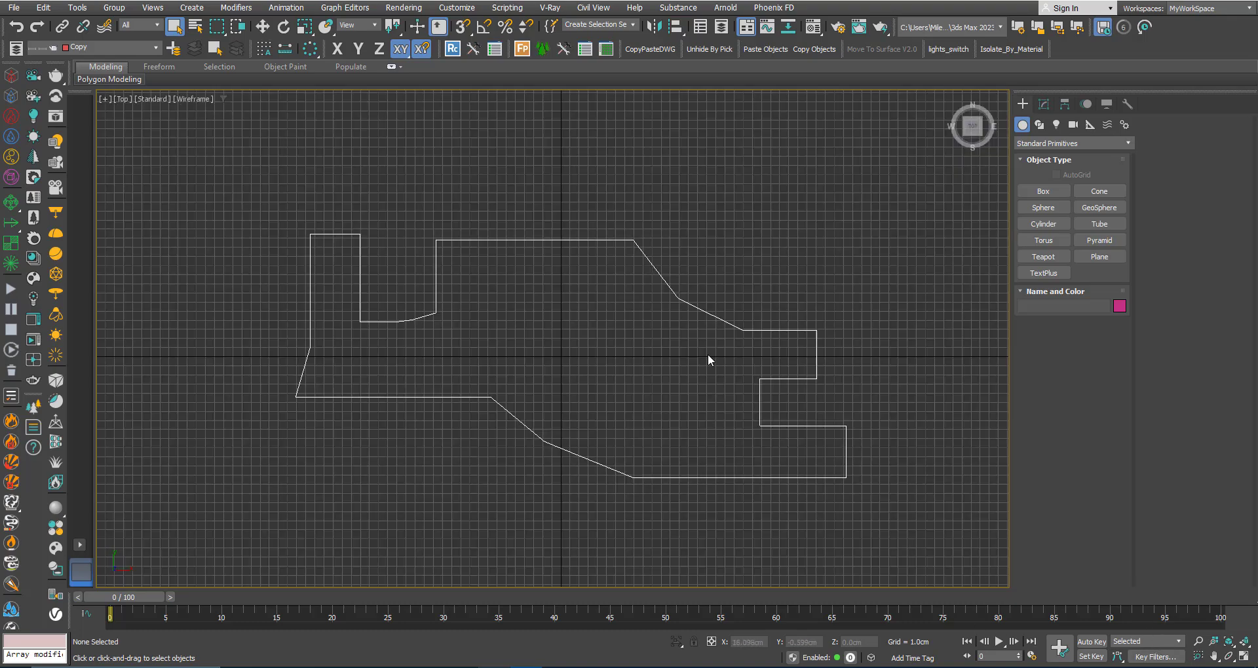
Step: Apply the Spline Chamfer modifier to the closed outline spline
left_click(701, 310)
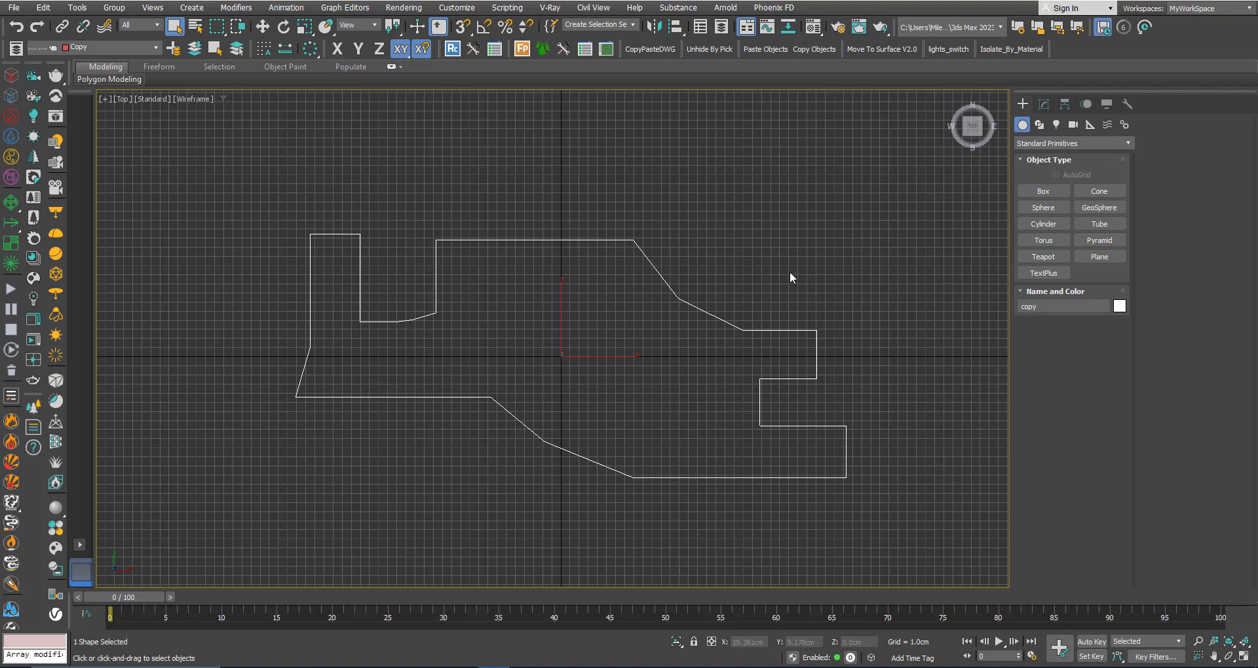
left_click(1043, 104)
left_click(1062, 139)
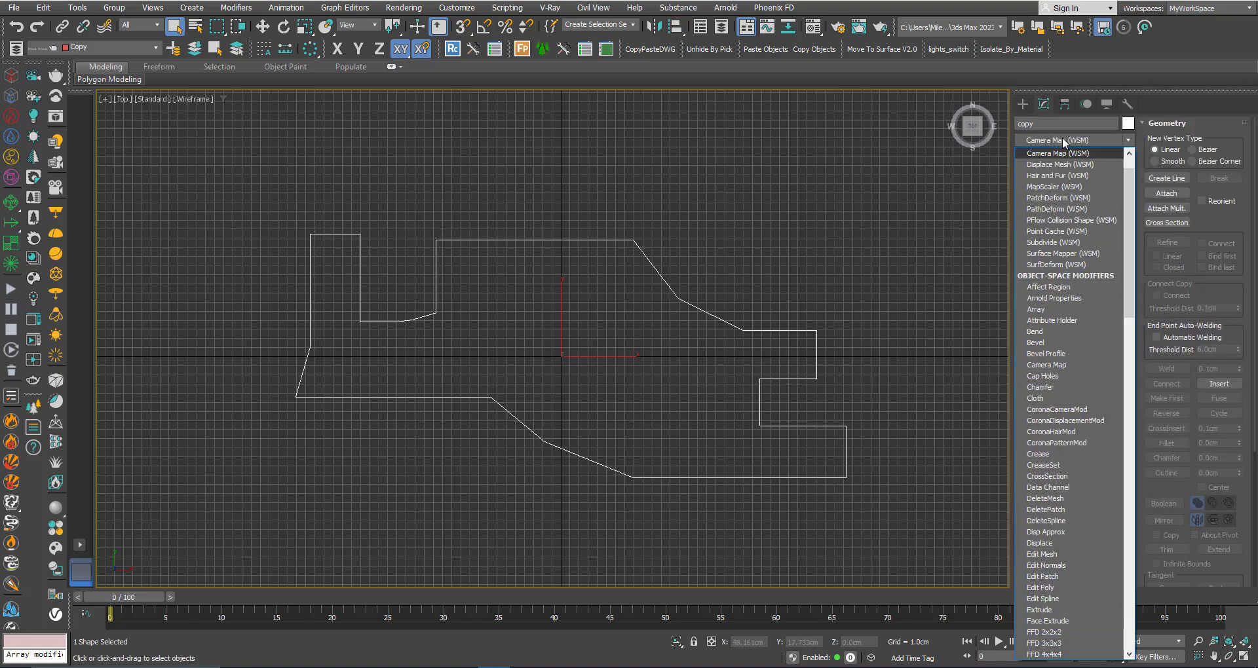
left_click(1061, 138)
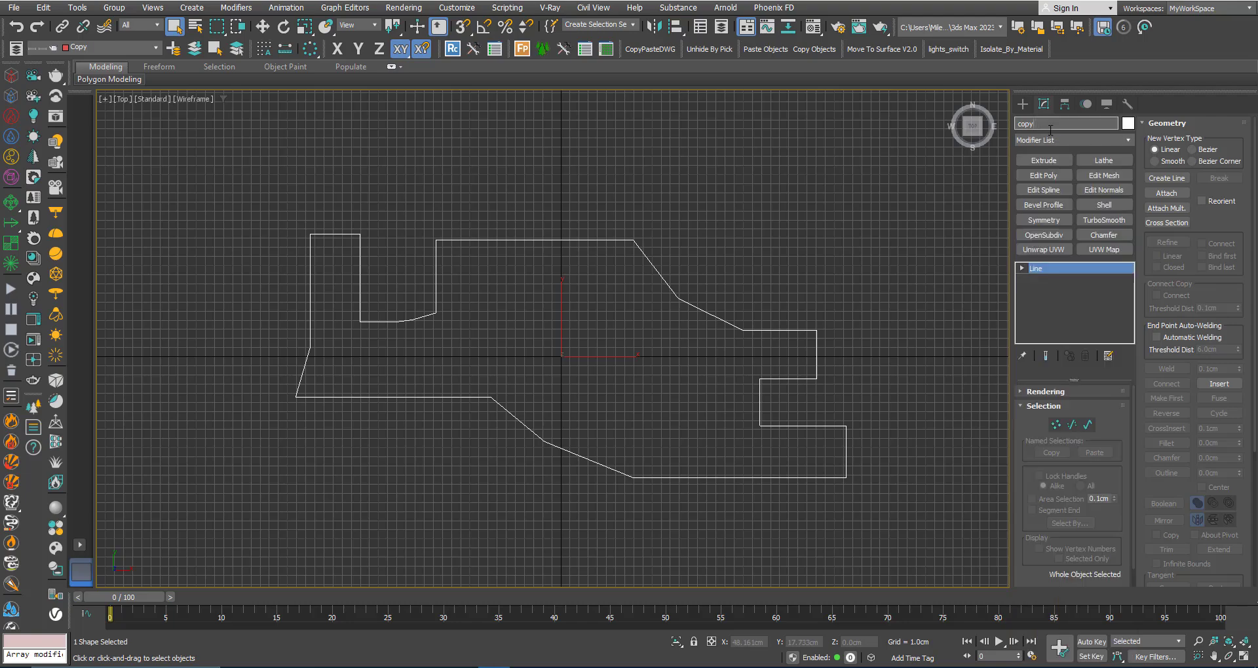
left_click(1053, 139)
type("sk")
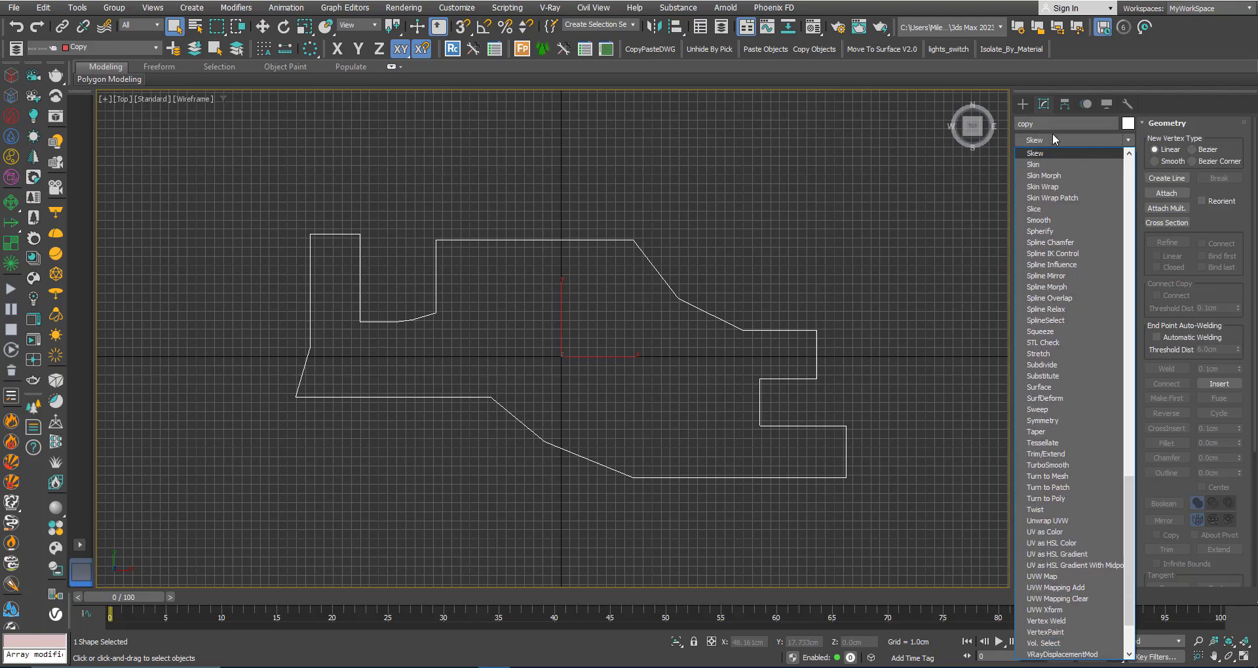
key("Down")
key("Down")
key("Down")
key("Down")
key("Down")
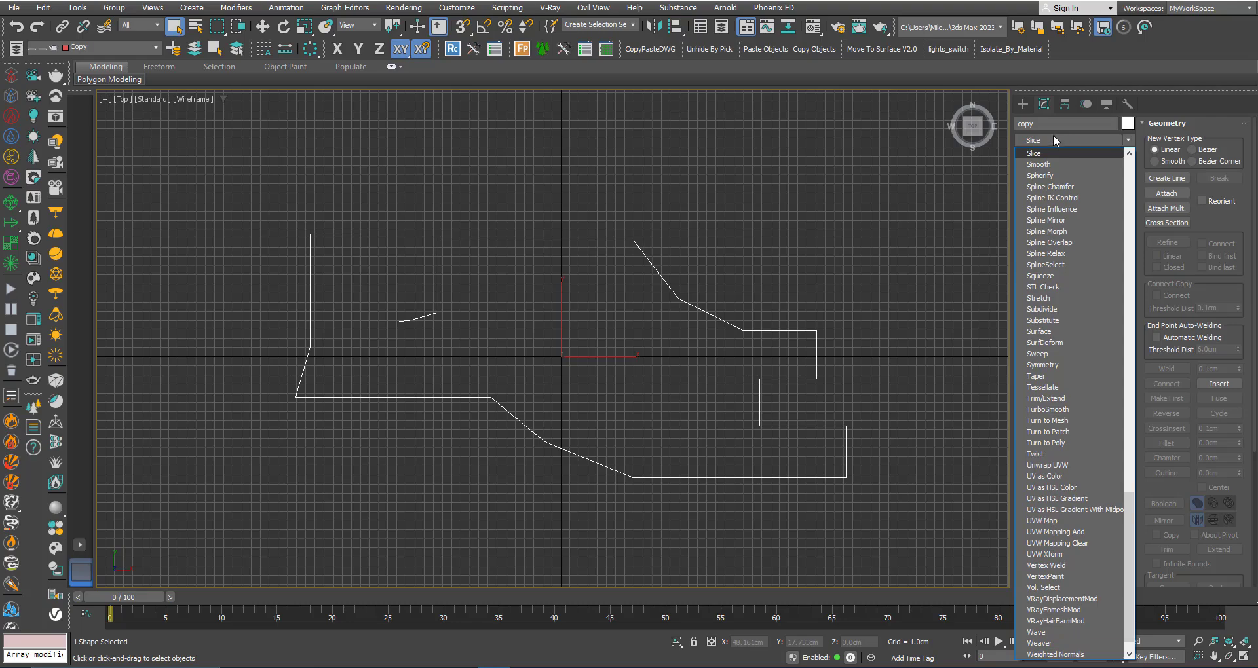
left_click(1051, 187)
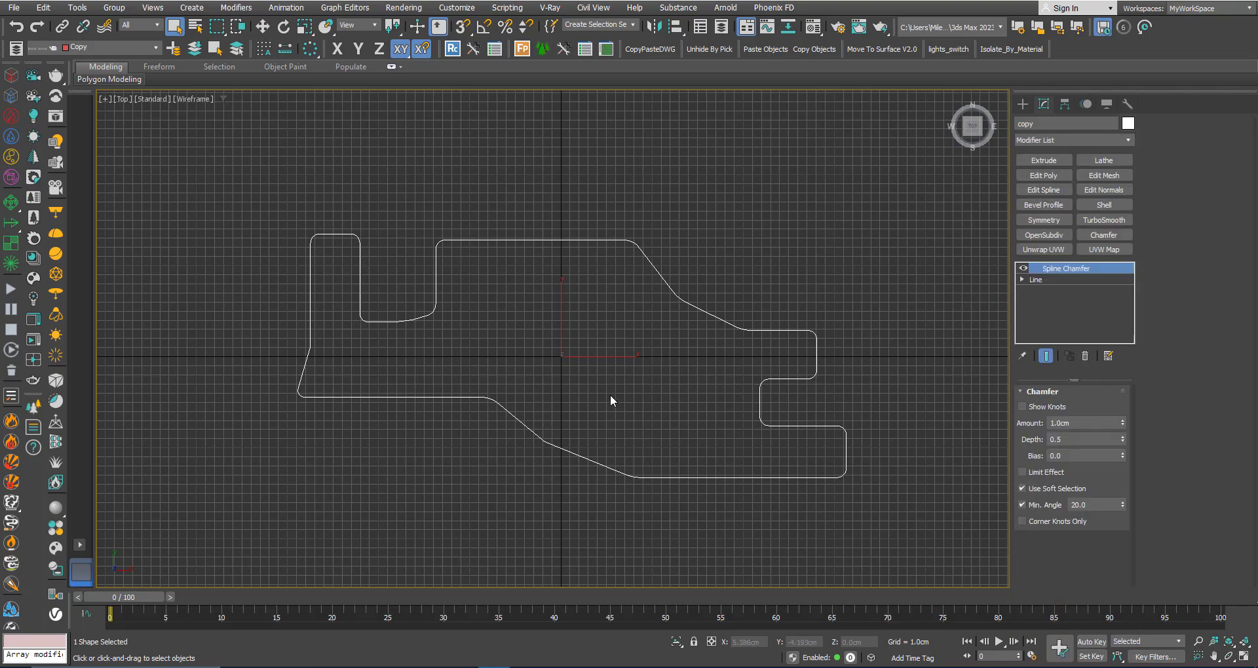
Step: Compare the outline with the Spline Chamfer modifier off and on, and enable Show Knots
scroll(610, 394, "up", 2)
middle_click_drag(655, 402, 655, 410)
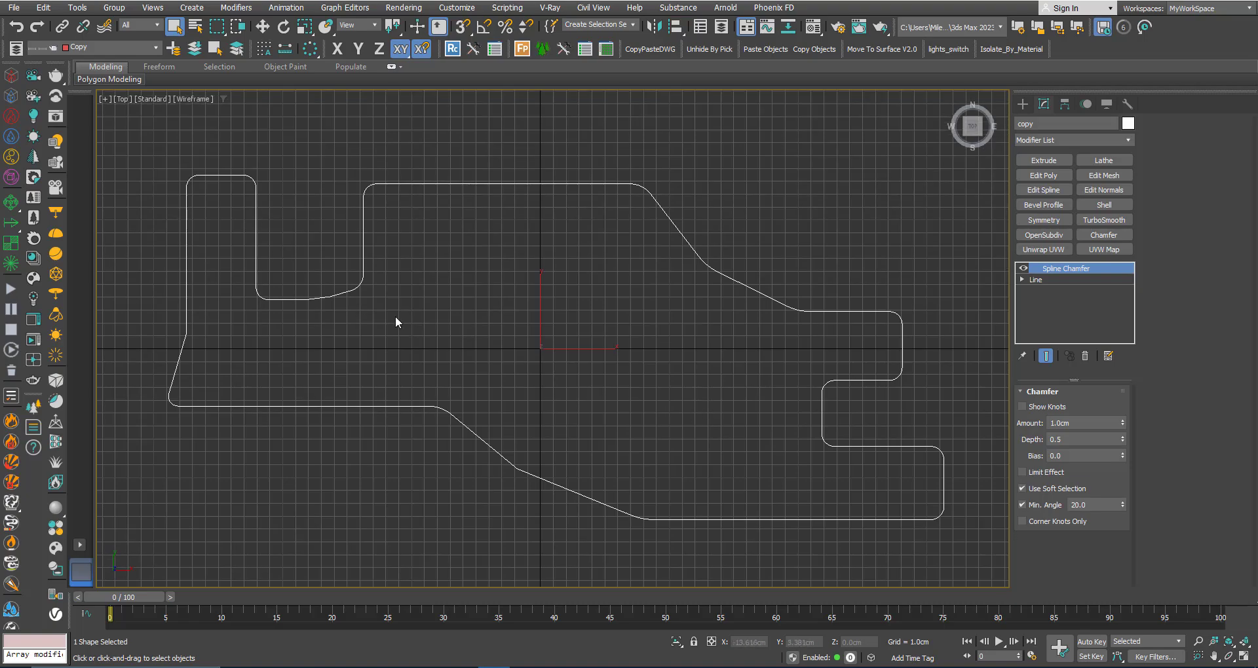
left_click(1023, 268)
left_click(1022, 268)
left_click(1022, 268)
left_click(1023, 267)
left_click(1022, 268)
left_click(1023, 269)
left_click(1023, 269)
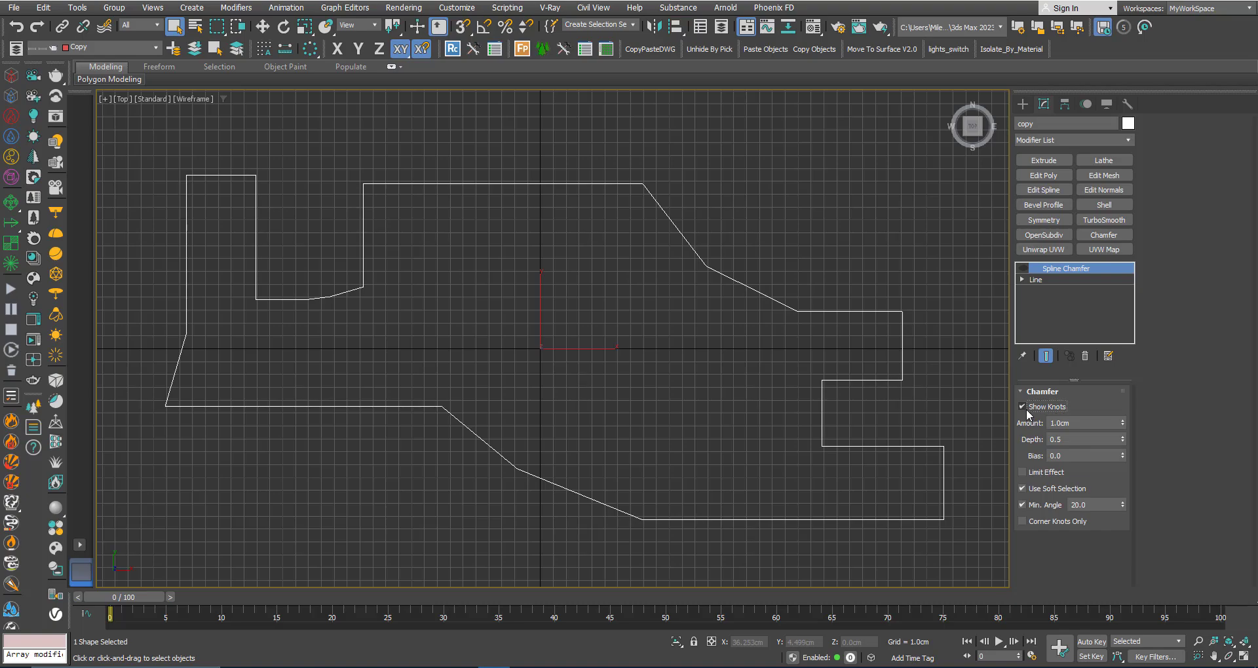
left_click(1023, 270)
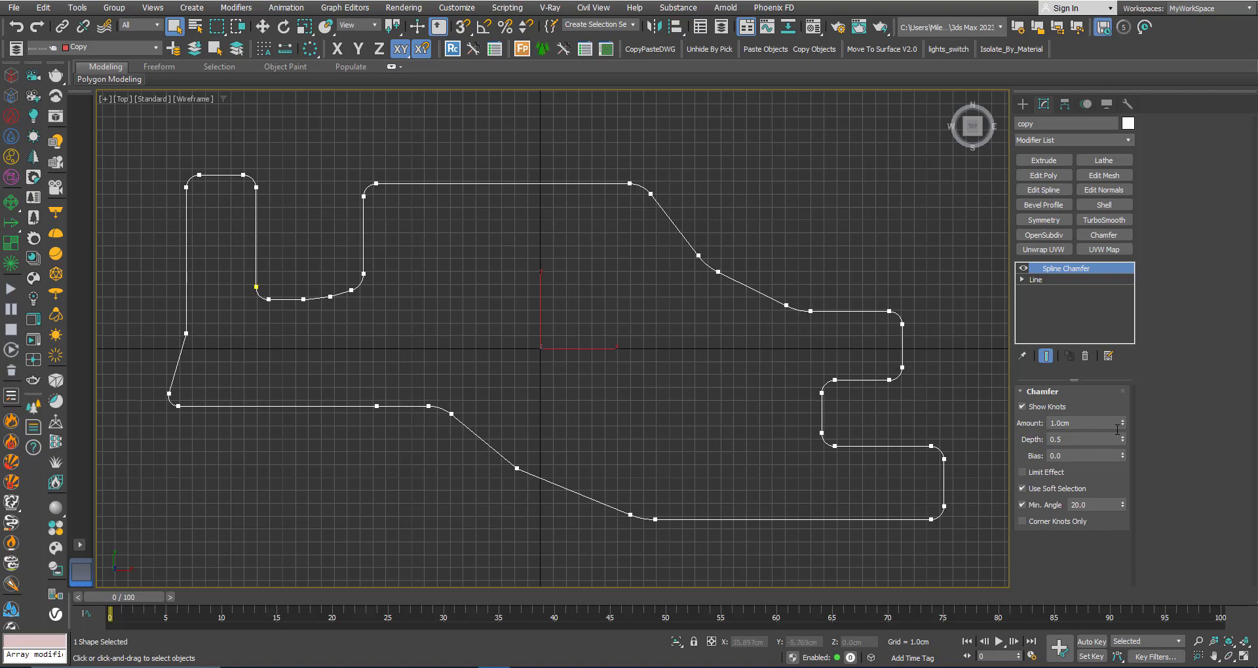
Step: Set the chamfer Amount to about 1.313 cm and Depth to 0.0, and compare the corners with the unchamfered outline
mouse_move(1122, 423)
left_mouse_down()
mouse_move(1125, 389)
mouse_move(1130, 419)
mouse_move(1134, 406)
left_mouse_up()
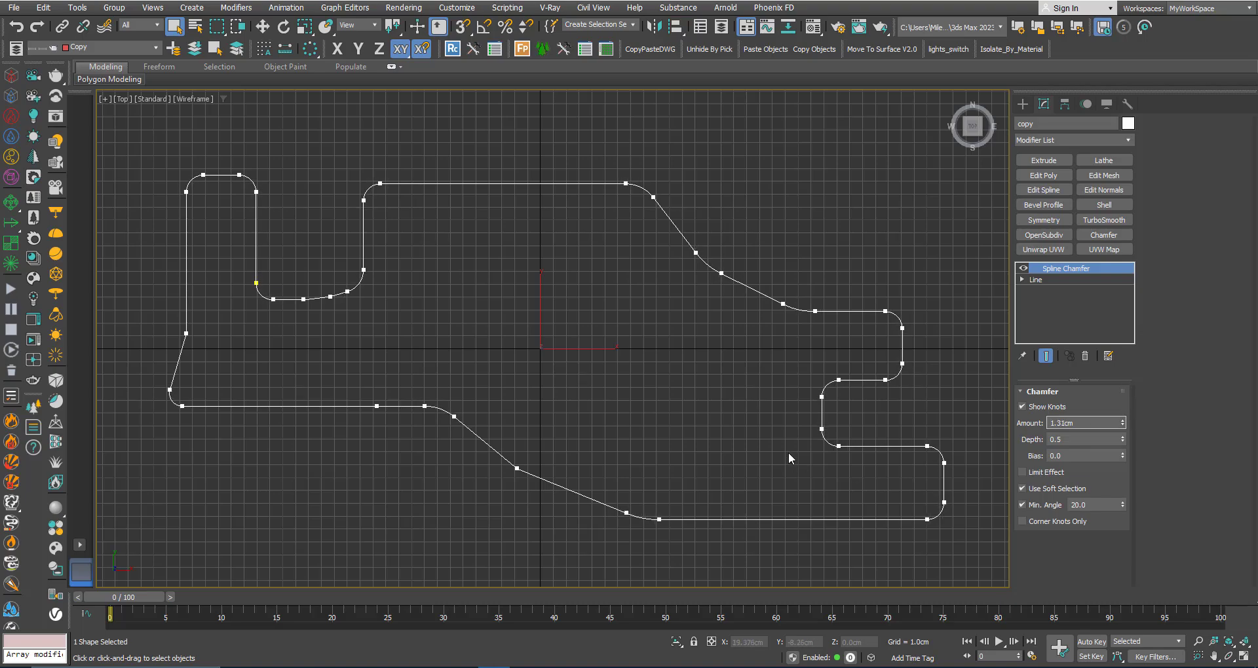
scroll(888, 310, "up", 4)
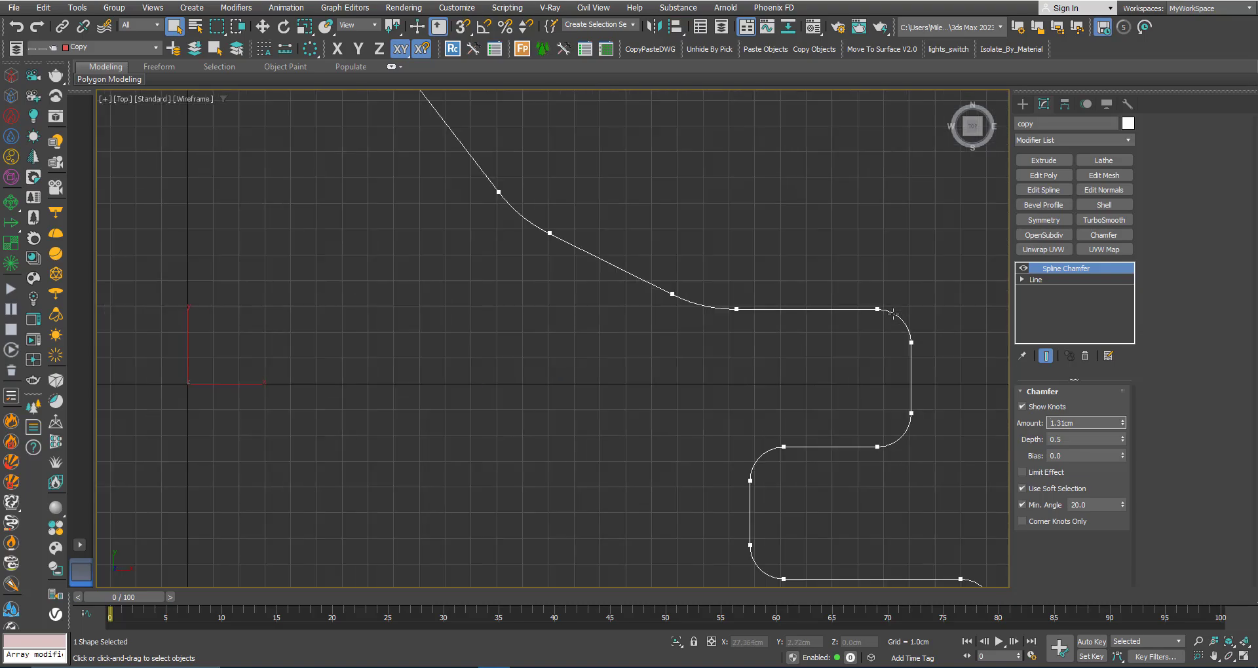
scroll(888, 309, "down", 2)
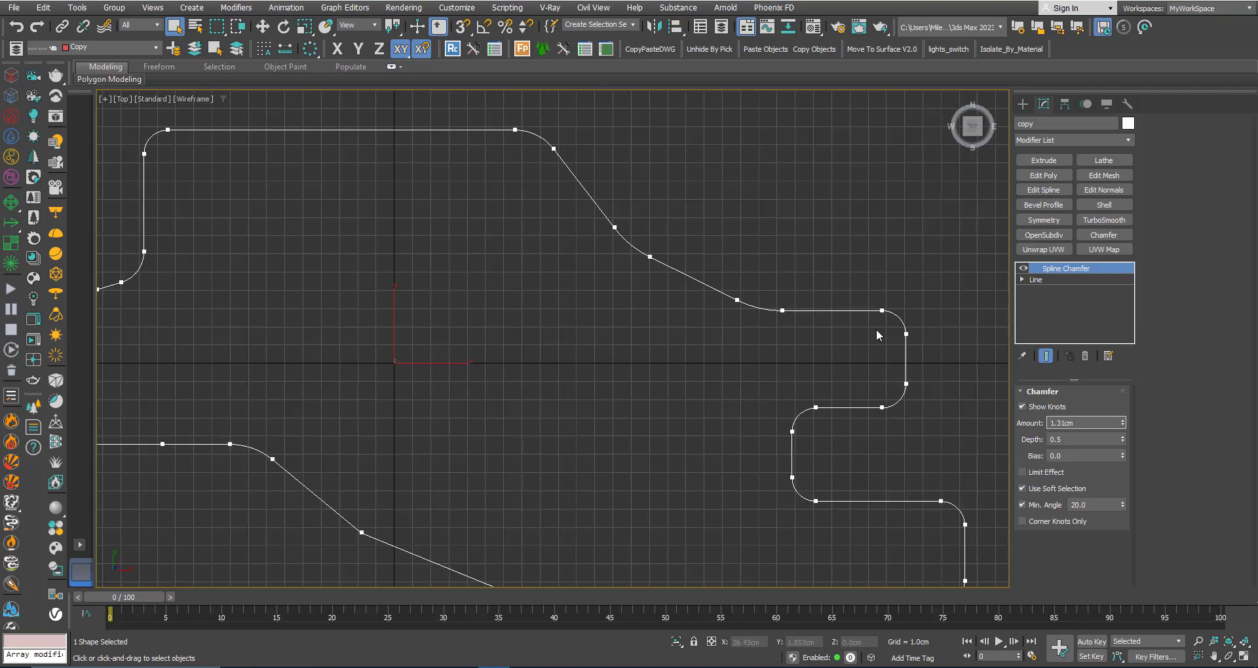
middle_click_drag(811, 362, 673, 249)
scroll(721, 249, "up", 2)
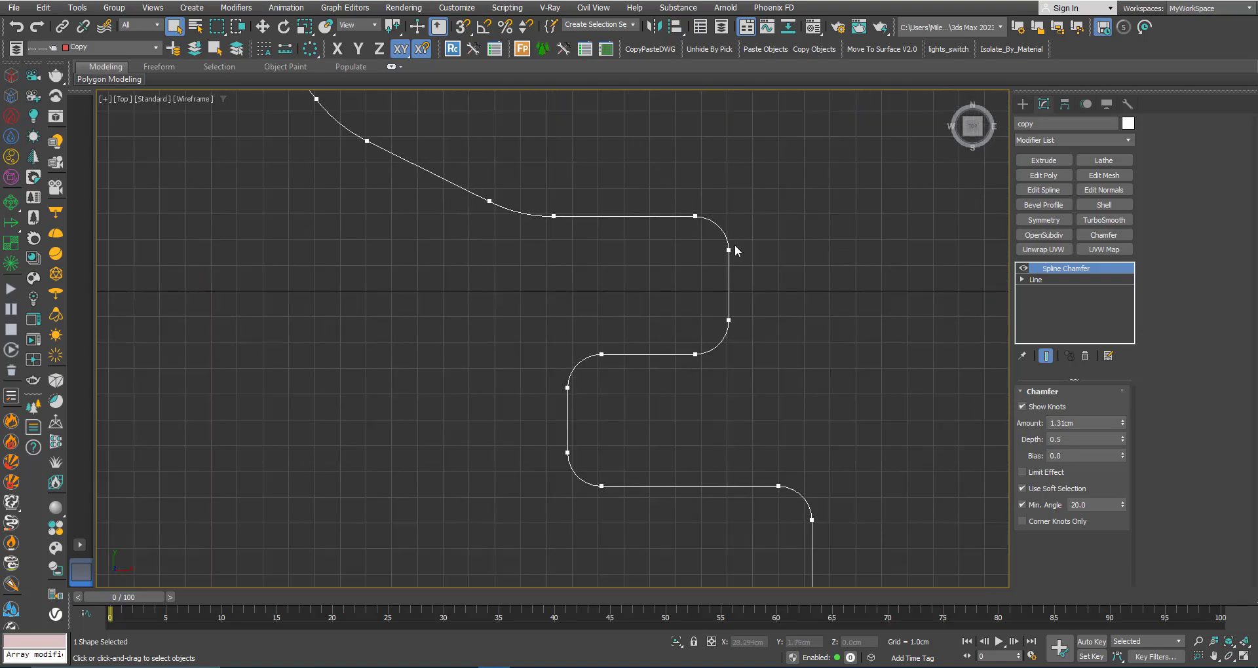
left_click_drag(1123, 423, 1124, 427)
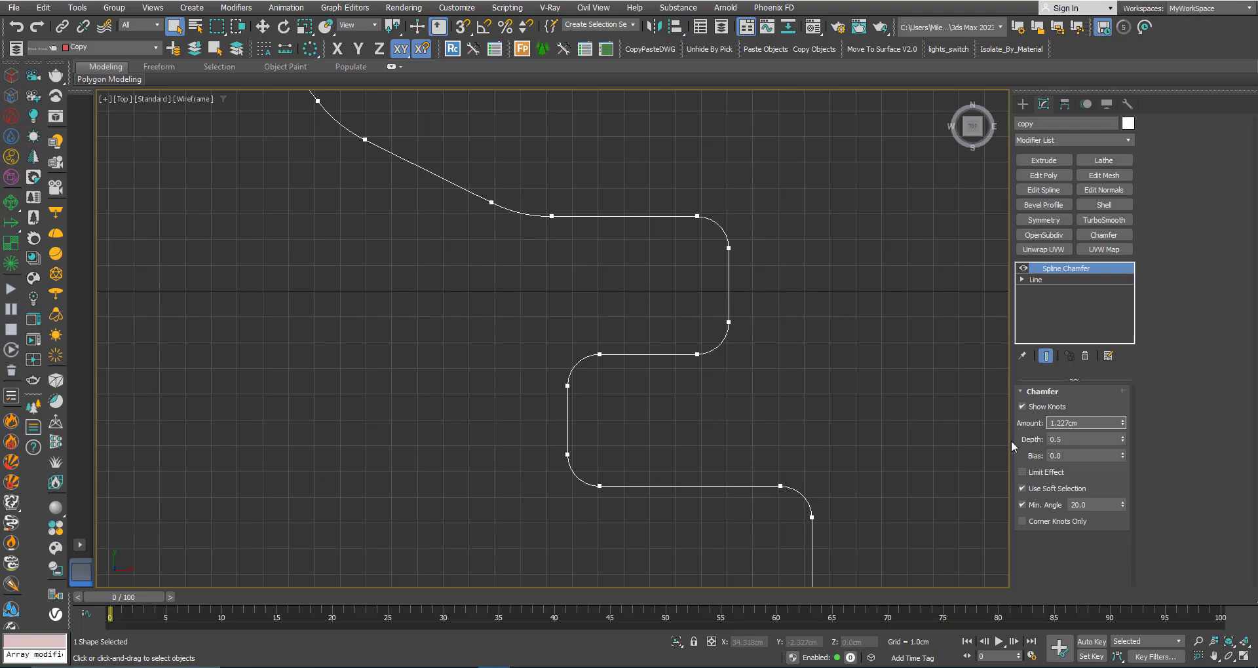
right_click(1123, 440)
mouse_move(1123, 423)
left_mouse_down()
mouse_move(1122, 396)
mouse_move(1135, 440)
mouse_move(1126, 414)
left_mouse_up()
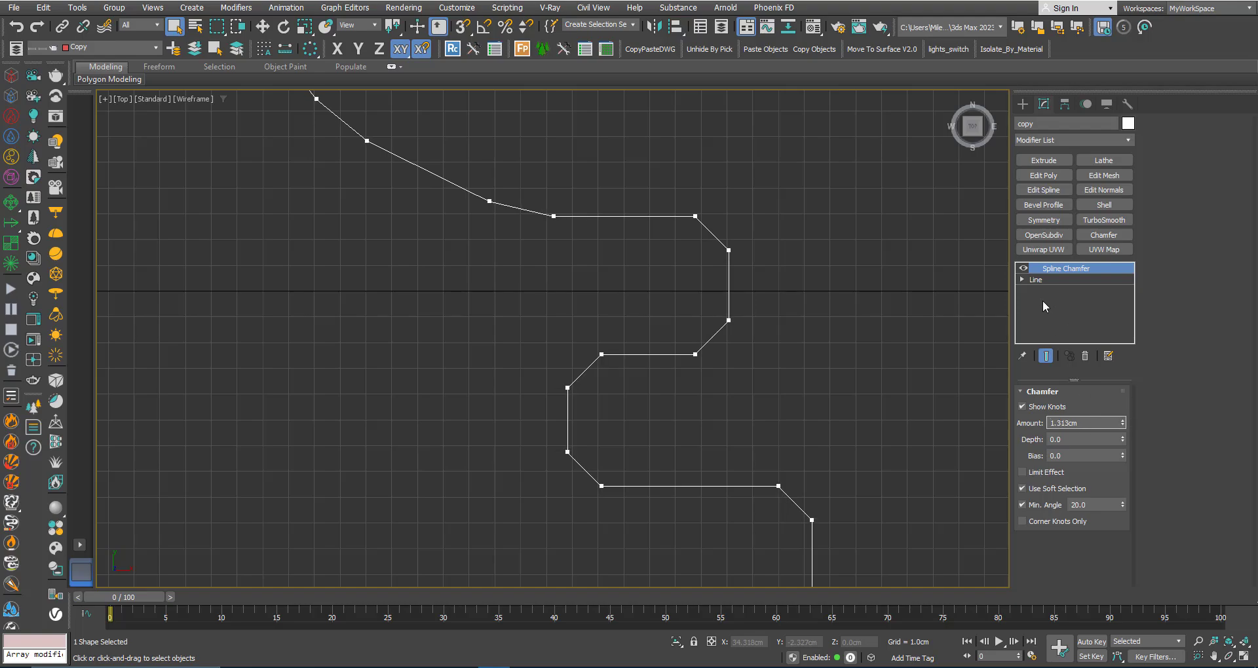
left_click(1023, 268)
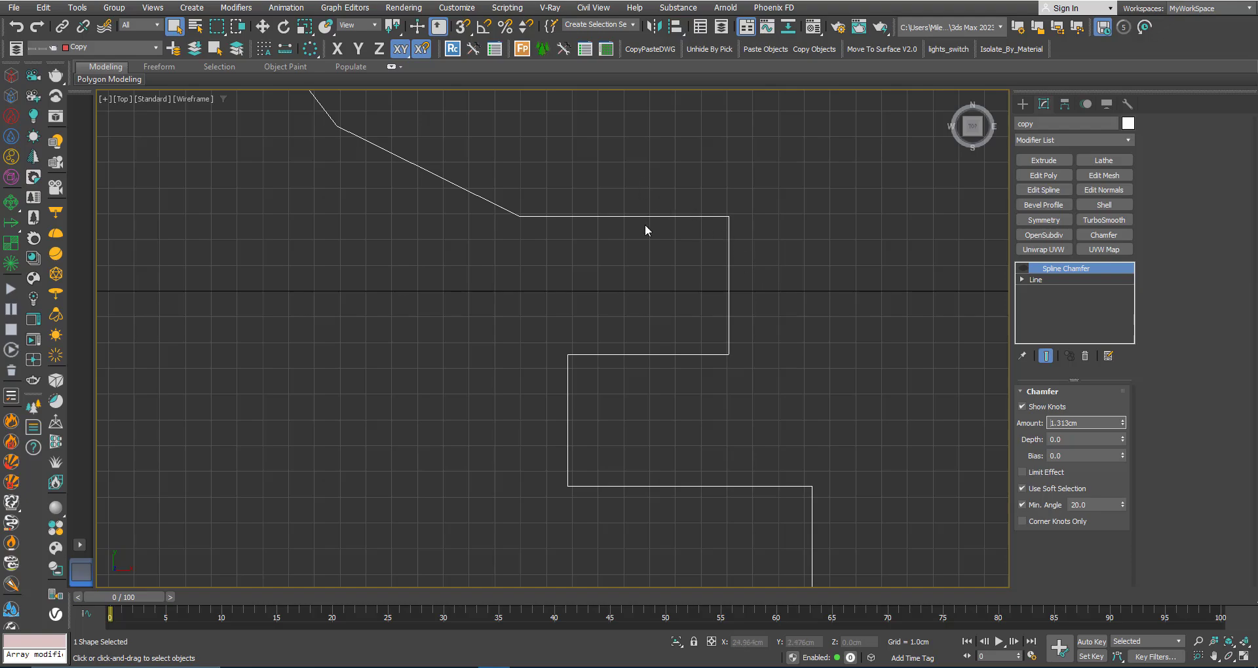
left_click(1018, 269)
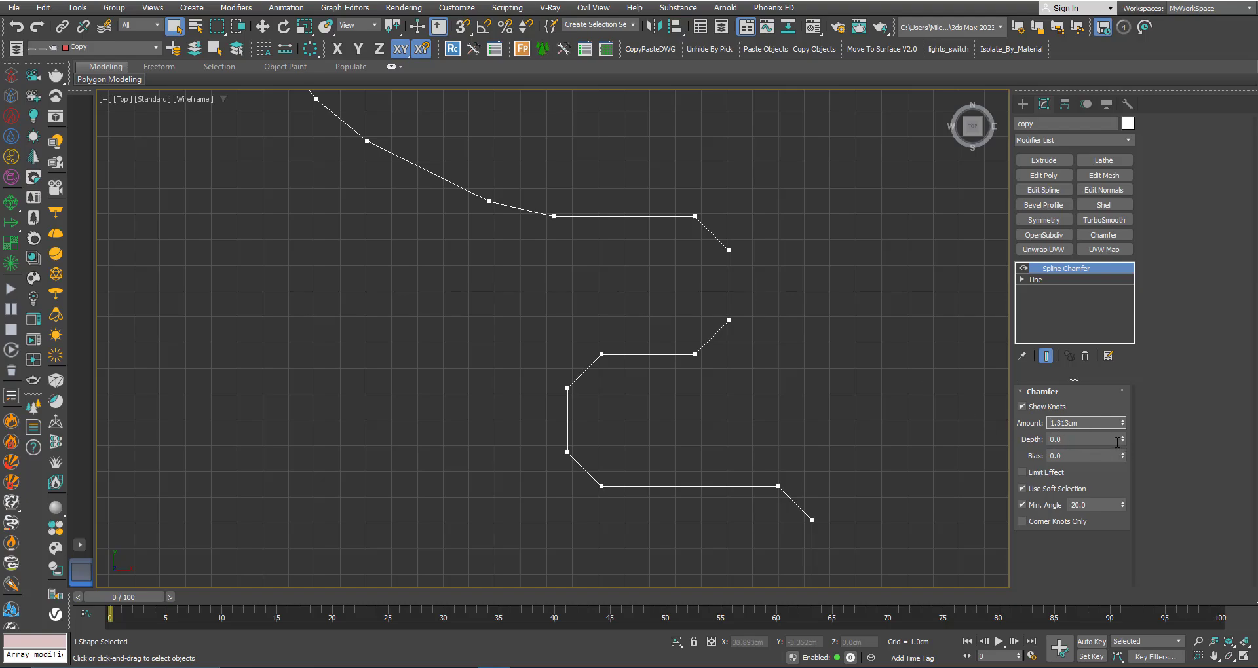
Step: Try raising the chamfer Depth to 0.8 and 1.0 and look closely at the corners
left_click_drag(1120, 441, 1126, 436)
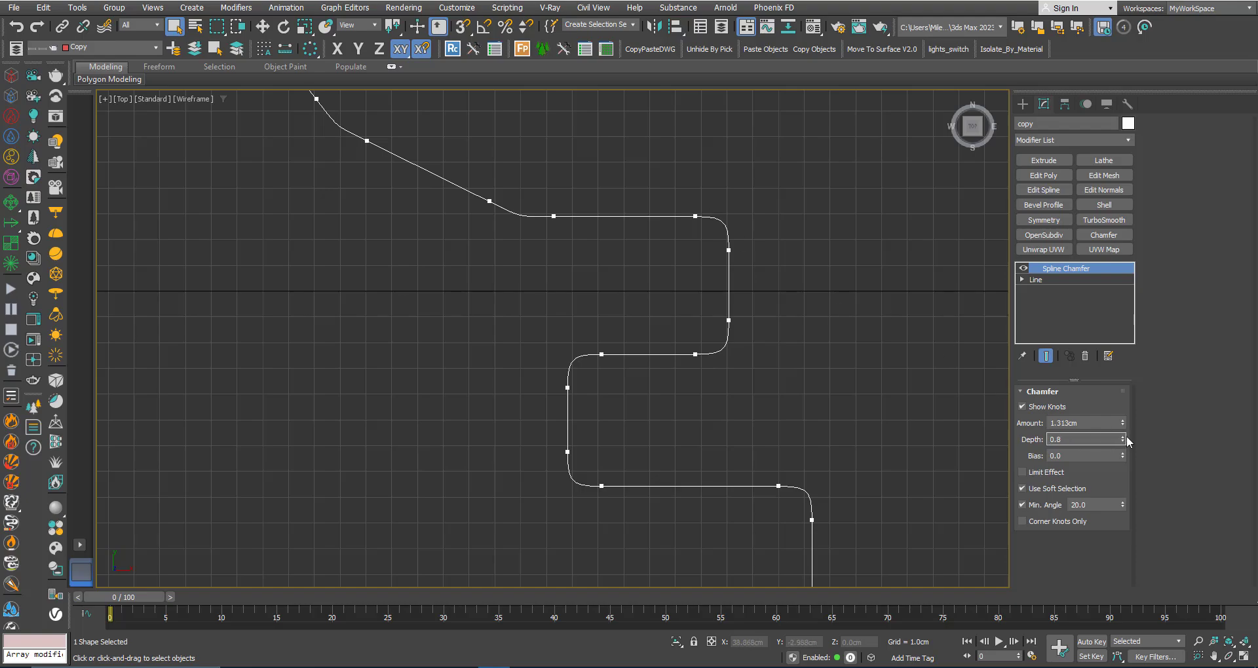
left_click(1126, 435)
scroll(733, 226, "up", 5)
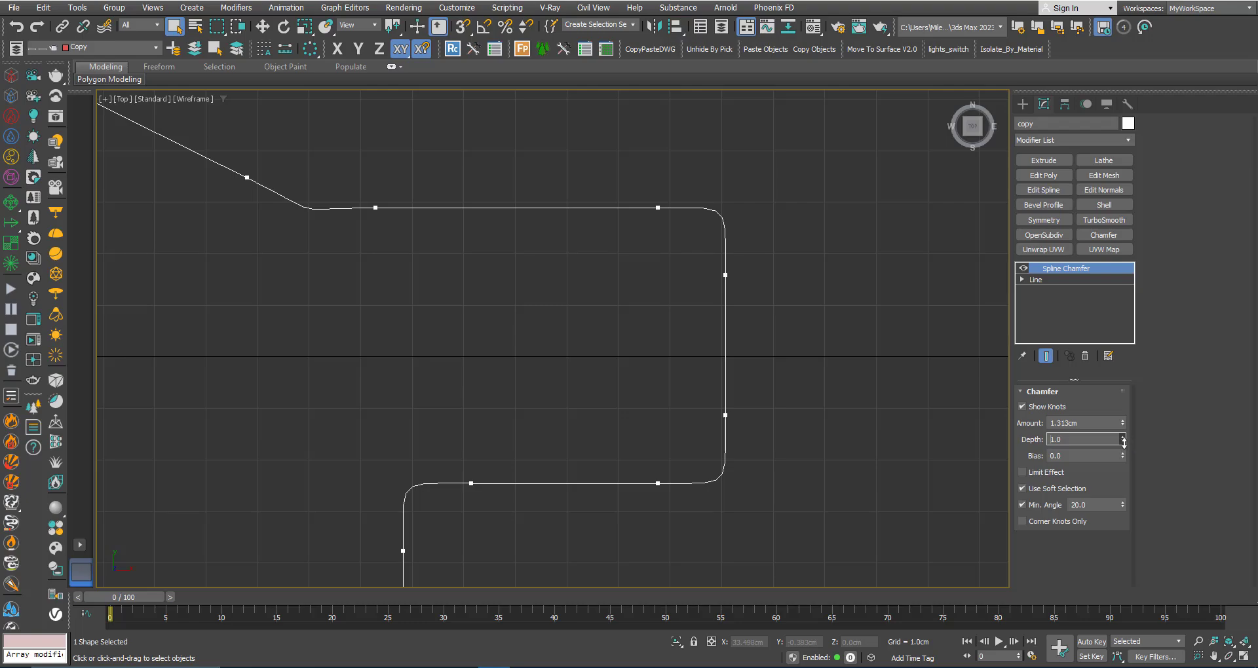
Step: Try inward corner curves with negative chamfer Depth values of -0.9, -1.0 and -0.5
left_click_drag(1123, 442, 1124, 459)
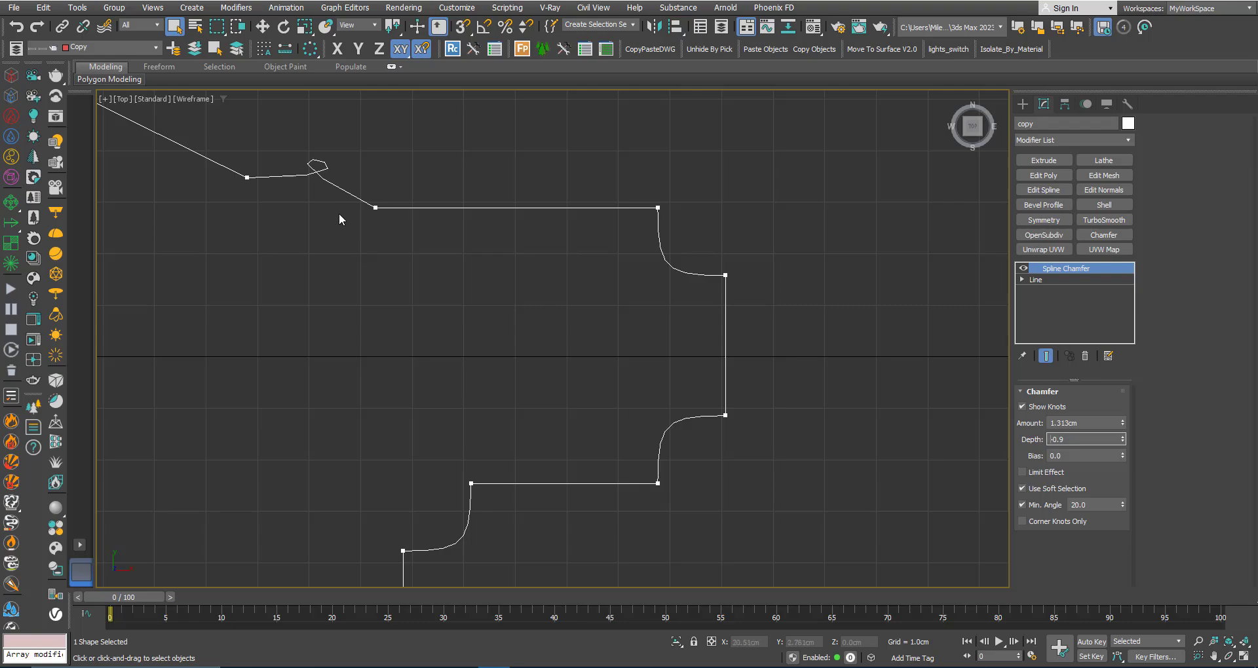
middle_click_drag(340, 213, 411, 256)
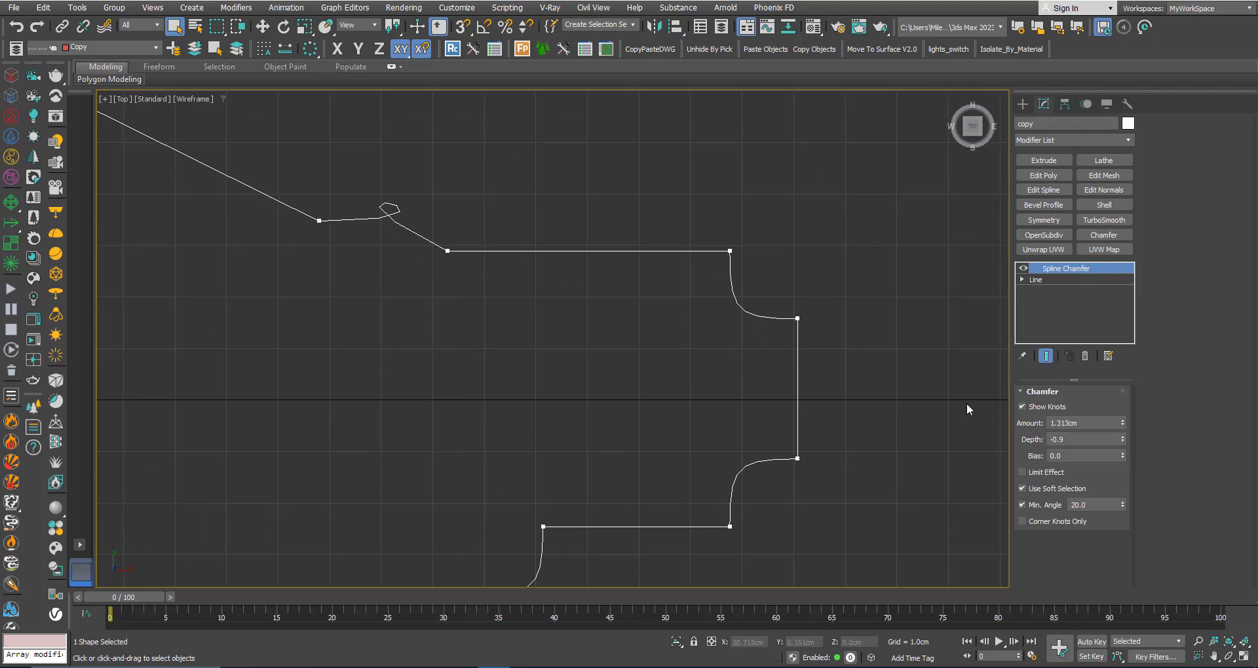
left_click(1121, 442)
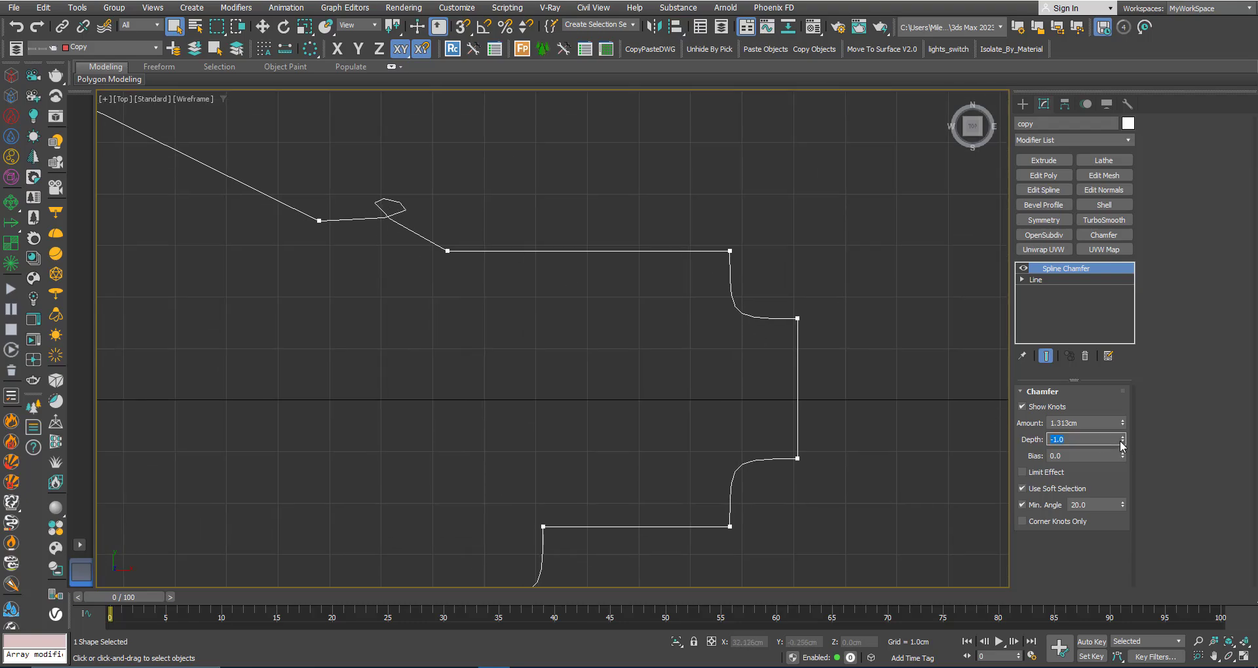
left_click(1122, 437)
left_click(1122, 437)
left_click(1122, 435)
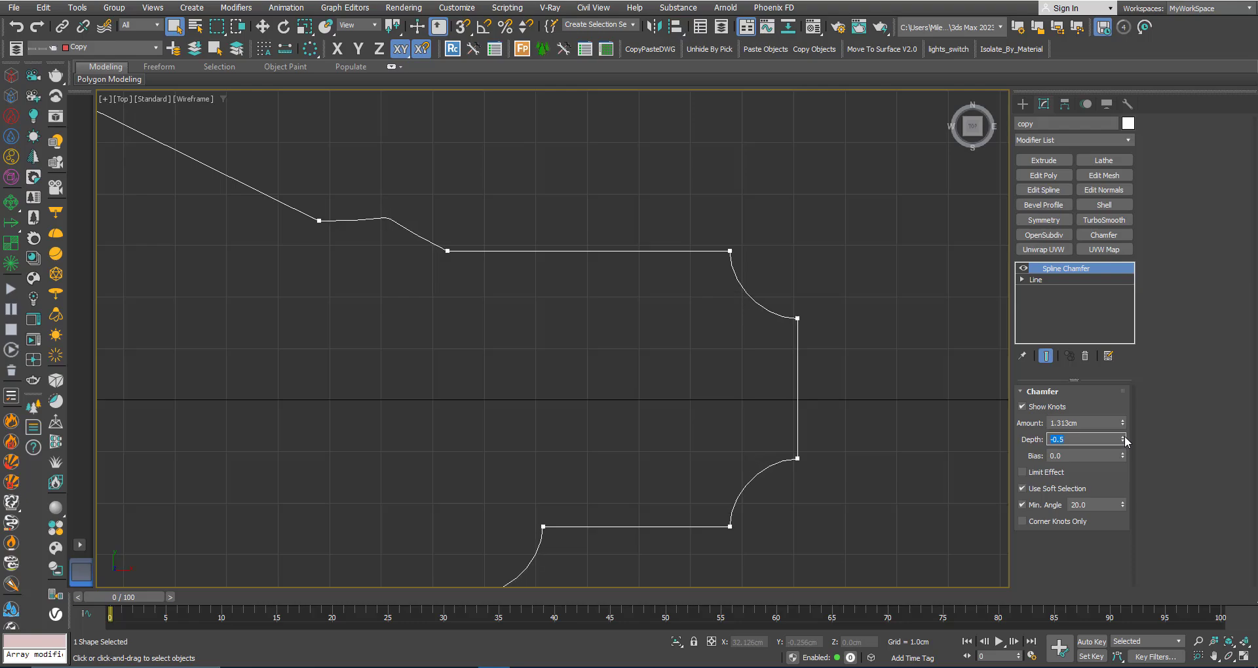
Step: Try chamfer Depth values of -0.7 and -0.3, and reset the Depth to 0.0
left_click(1122, 442)
left_click(1122, 443)
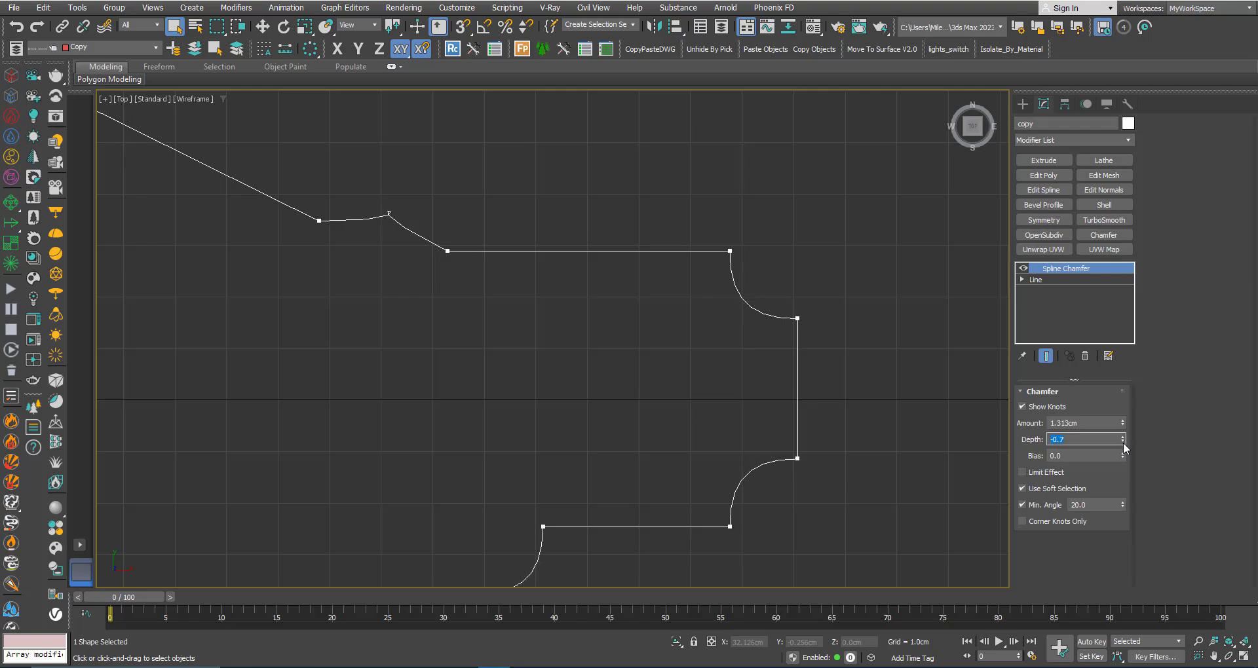
left_click(1121, 437)
left_click(1121, 436)
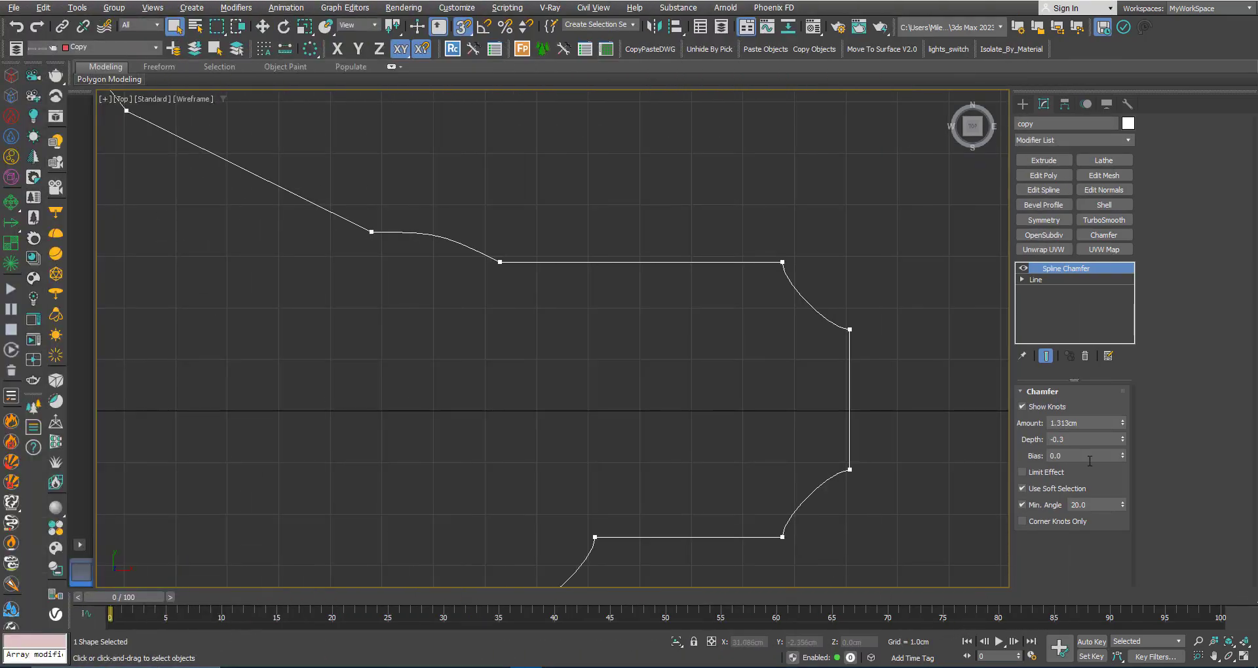
right_click(1124, 442)
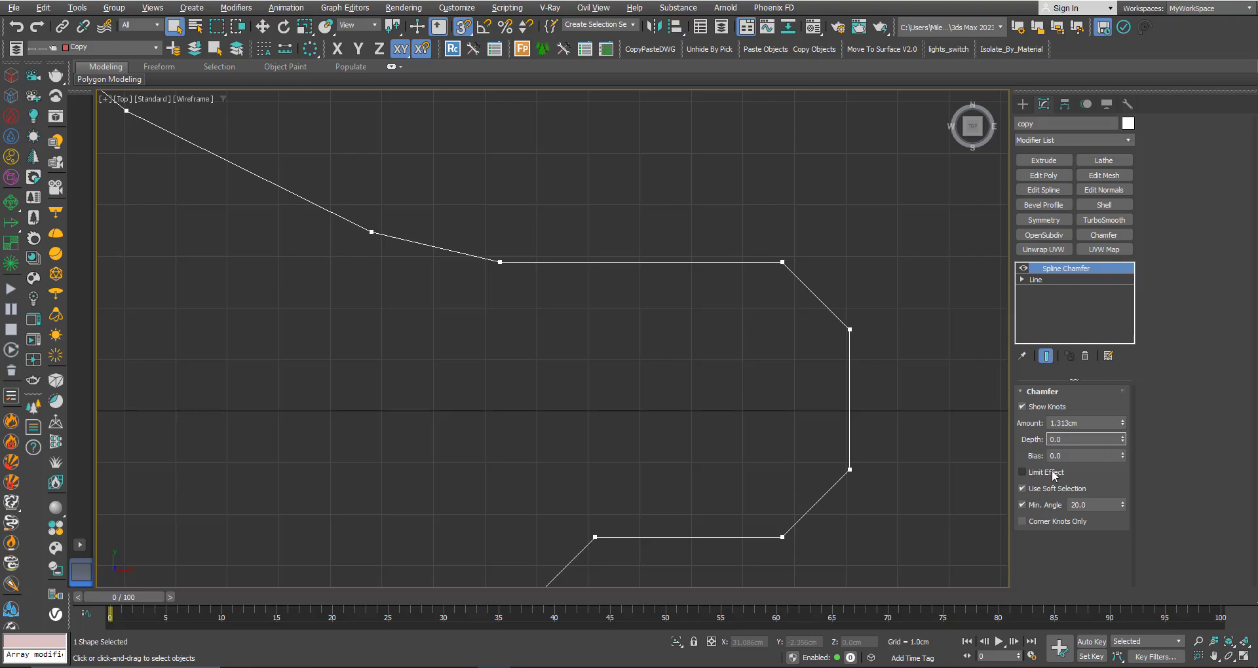
Step: Set the chamfer Bias to 0.2
scroll(878, 464, "up", 2)
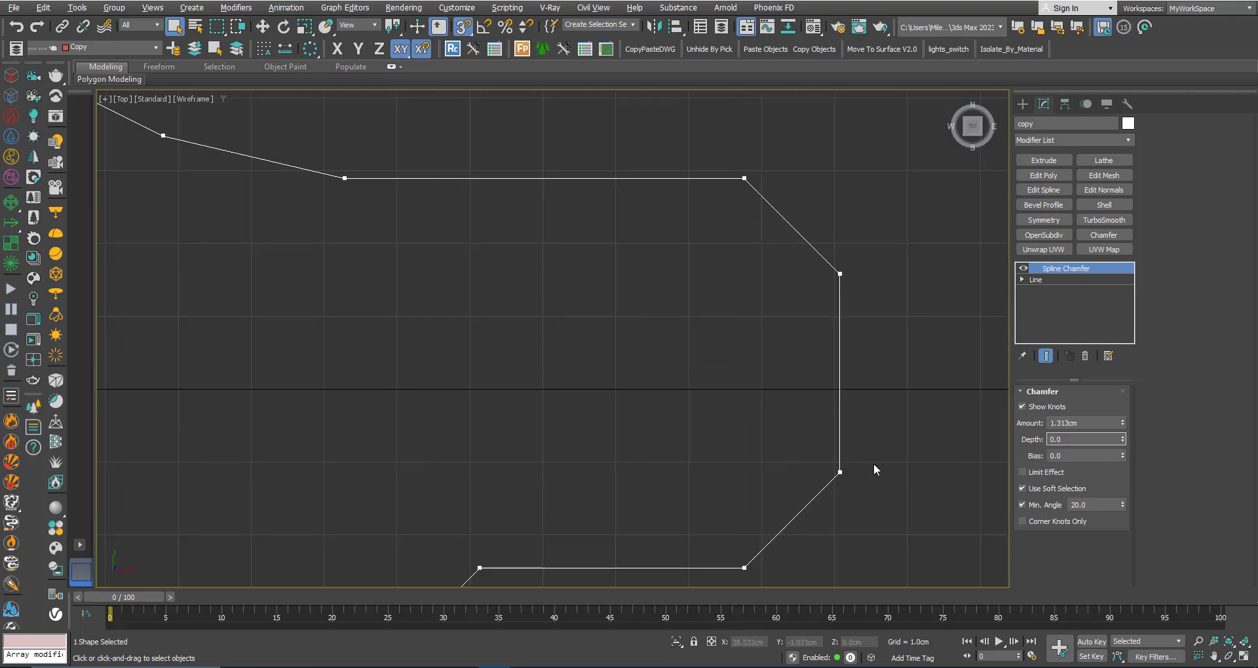
middle_click_drag(873, 462, 851, 449)
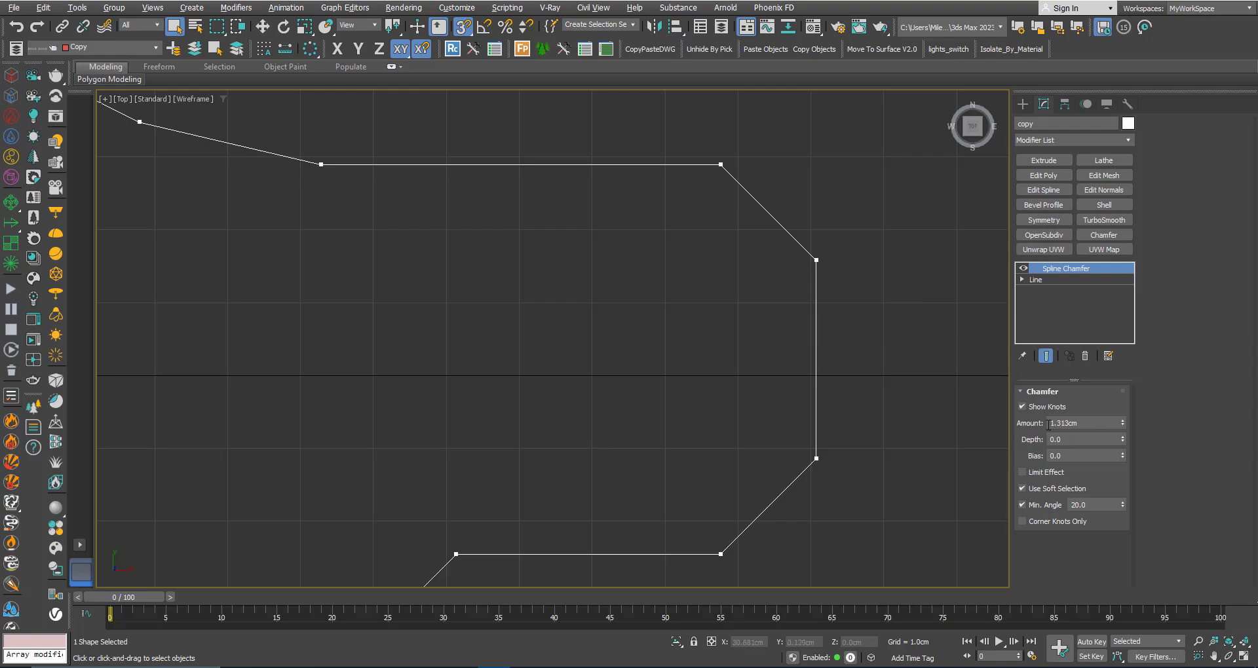
left_click(1122, 452)
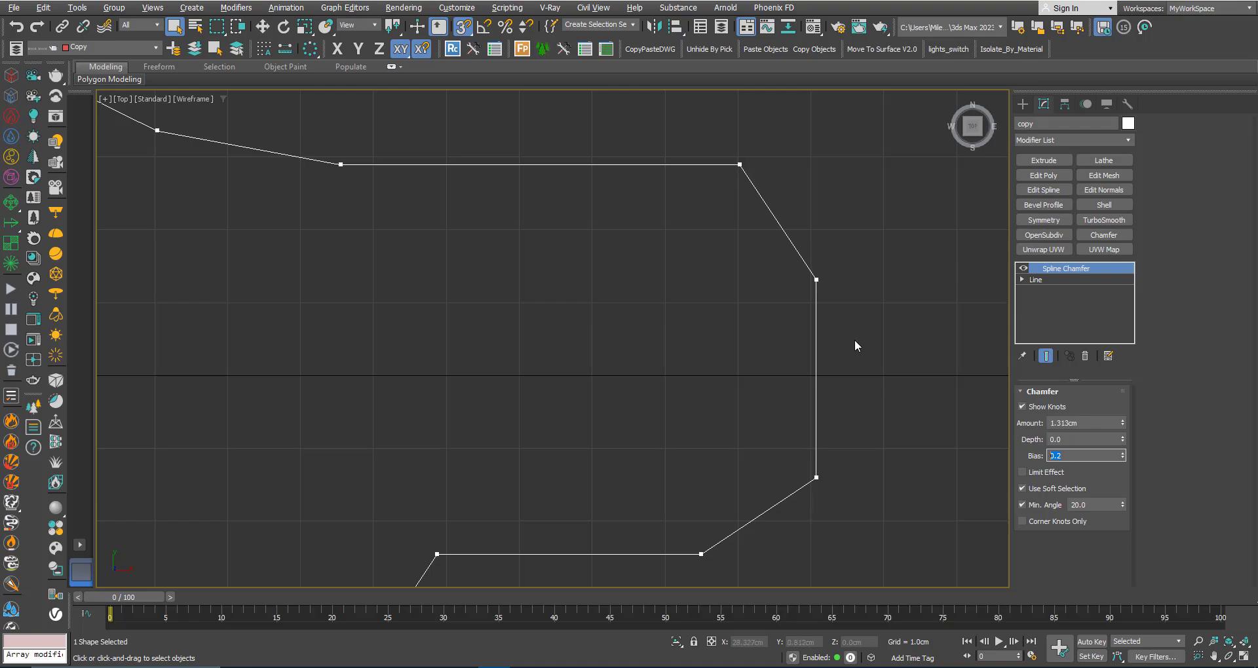
Step: Try a chamfer Bias of 1.0 and reset the Bias to 0.0
left_click_drag(1122, 453, 1122, 453)
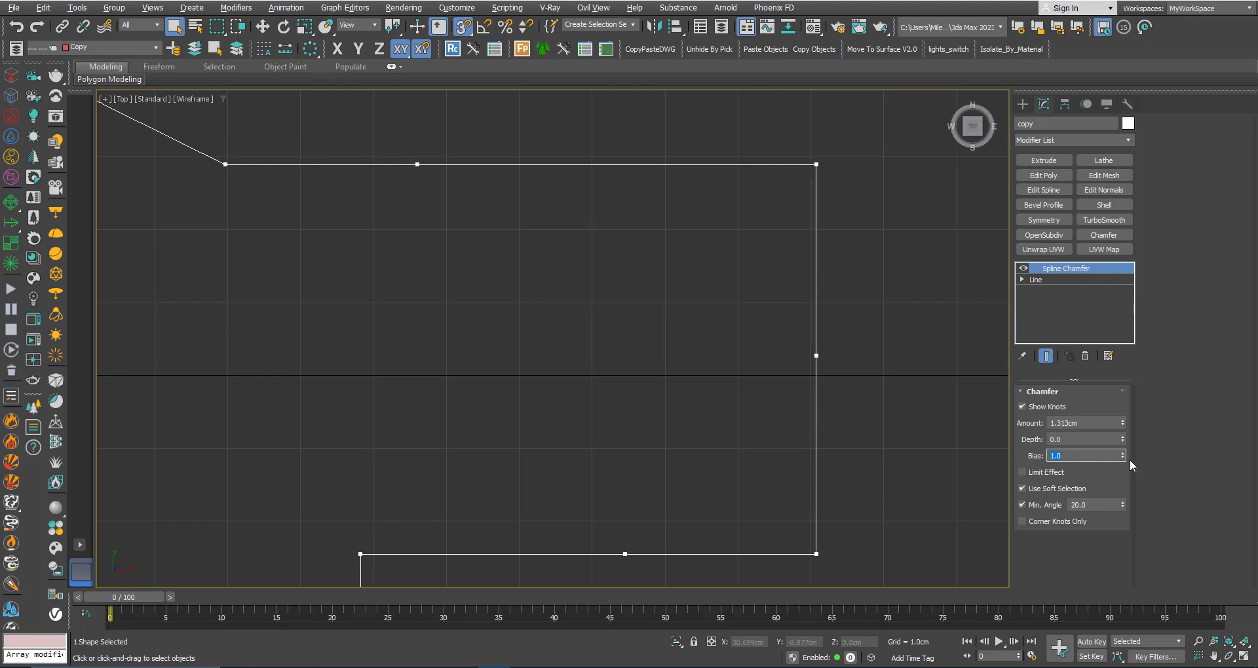
left_click_drag(1126, 459, 1124, 437)
right_click(1123, 454)
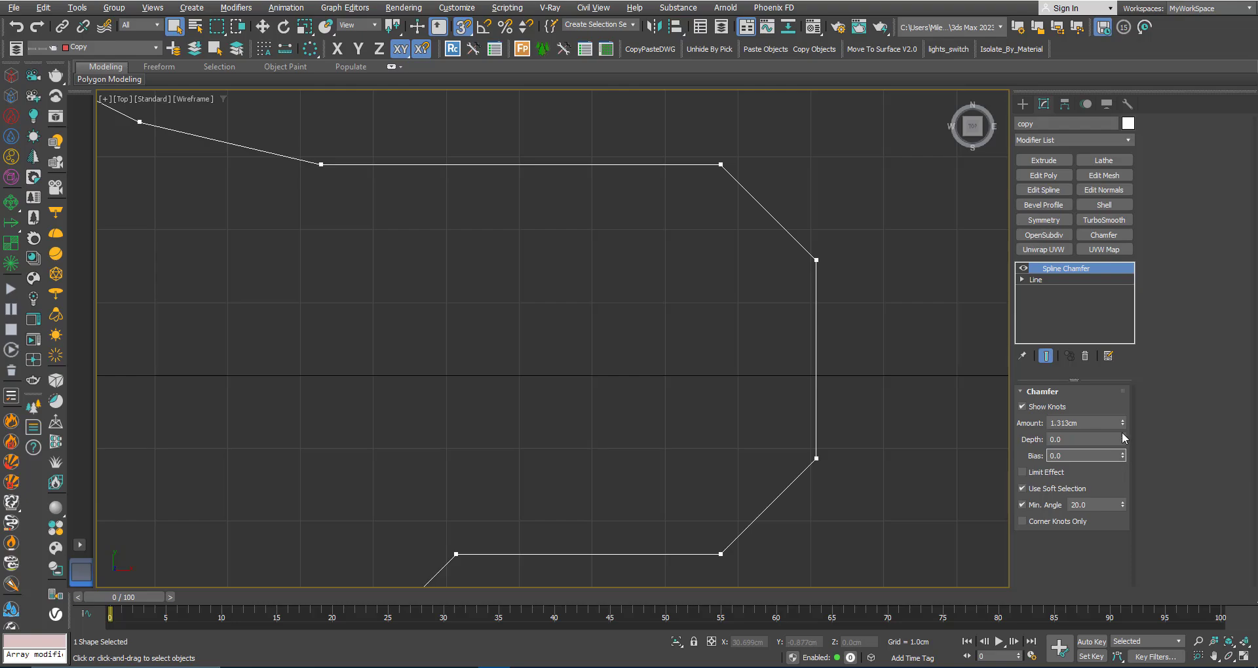
Step: Set the chamfer Depth to 0.5, try a Bias of -1.0, and reset the Bias to 0.0
left_click_drag(1123, 436, 1123, 437)
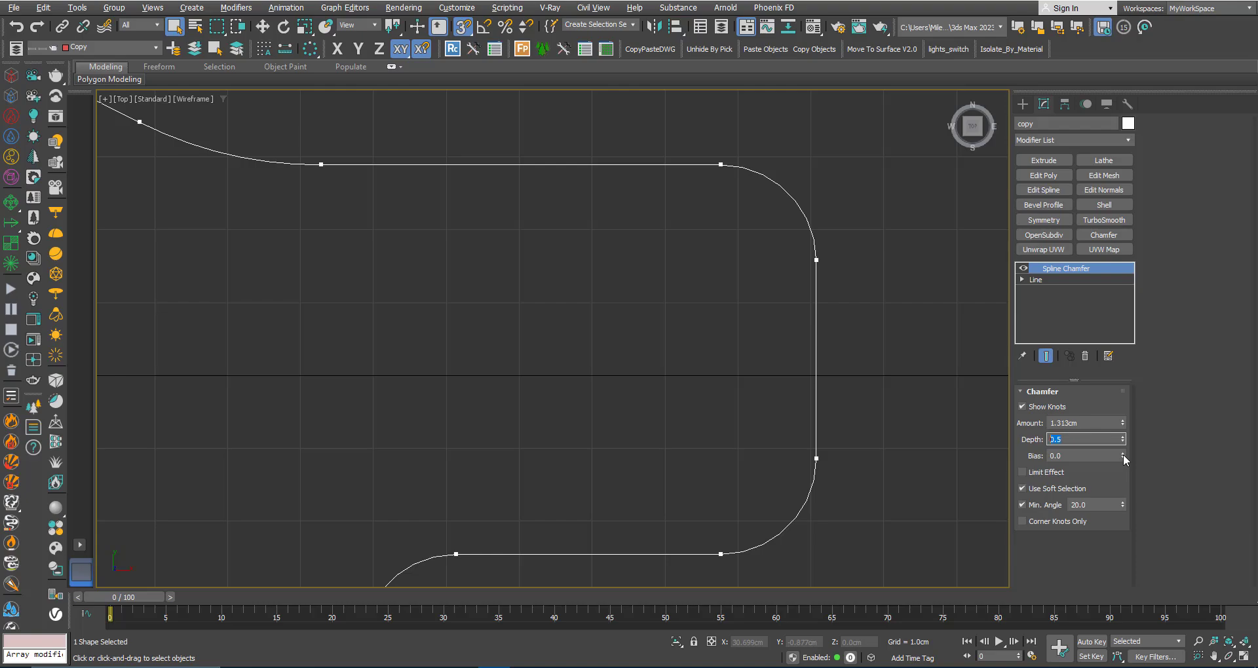
left_click_drag(1122, 454, 1122, 459)
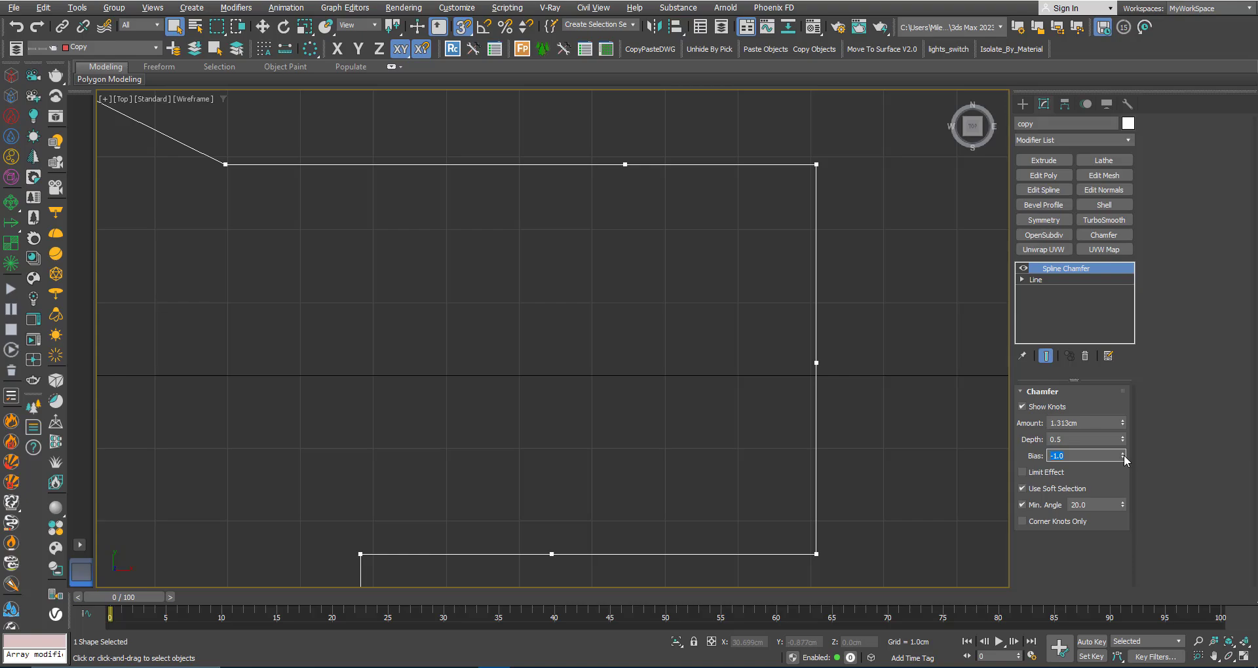
right_click(1122, 455)
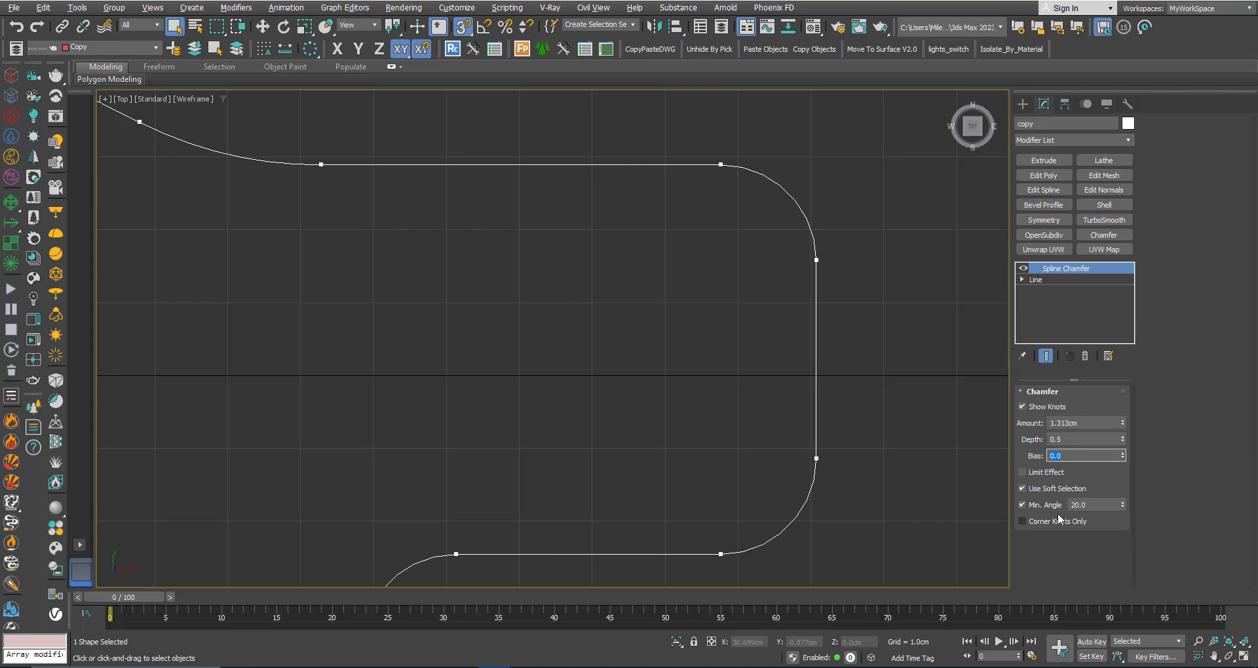
Step: Raise the chamfer Amount to about 1.805 cm while looking at the spline's lower-right section
scroll(788, 403, "down", 5)
scroll(788, 404, "down", 3)
scroll(619, 521, "up", 1)
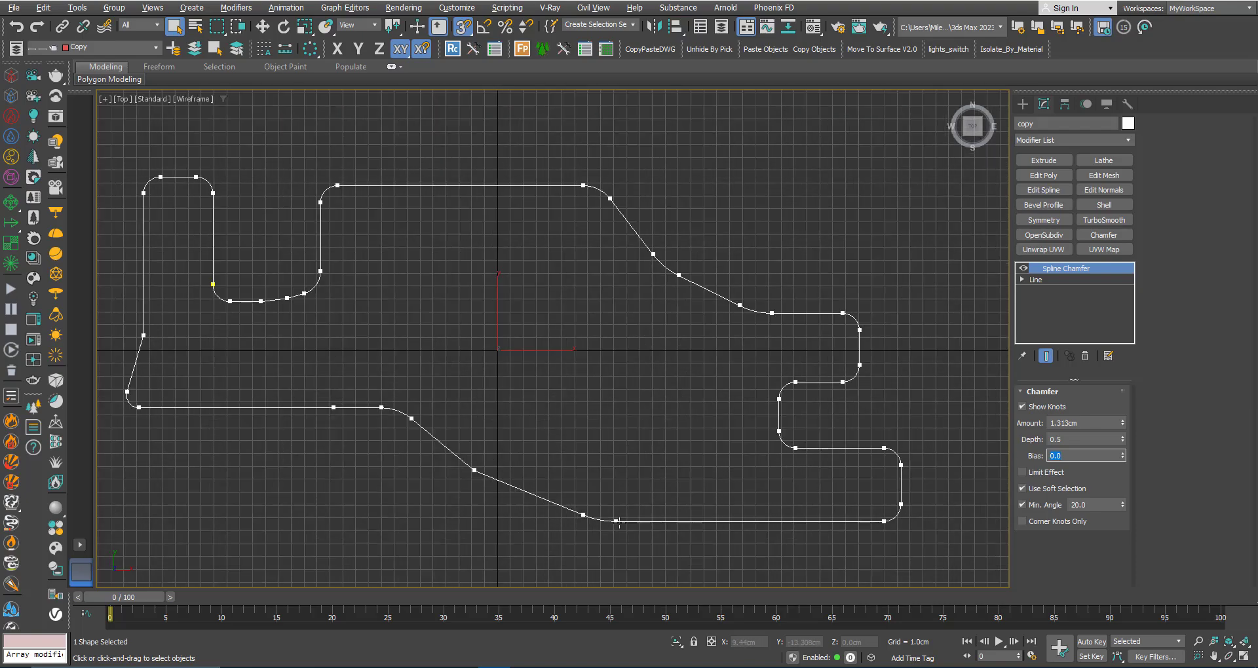
middle_click_drag(579, 488, 556, 451)
scroll(500, 438, "up", 4)
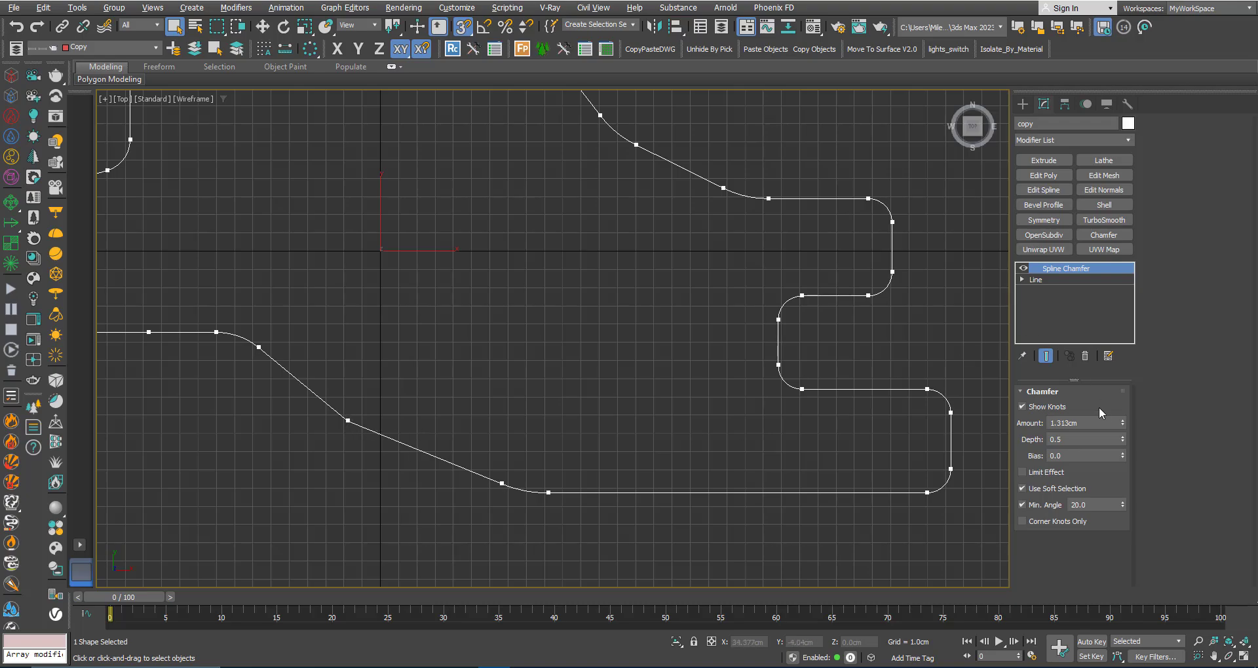
mouse_move(1121, 422)
left_mouse_down()
mouse_move(1120, 393)
mouse_move(1121, 422)
left_mouse_up()
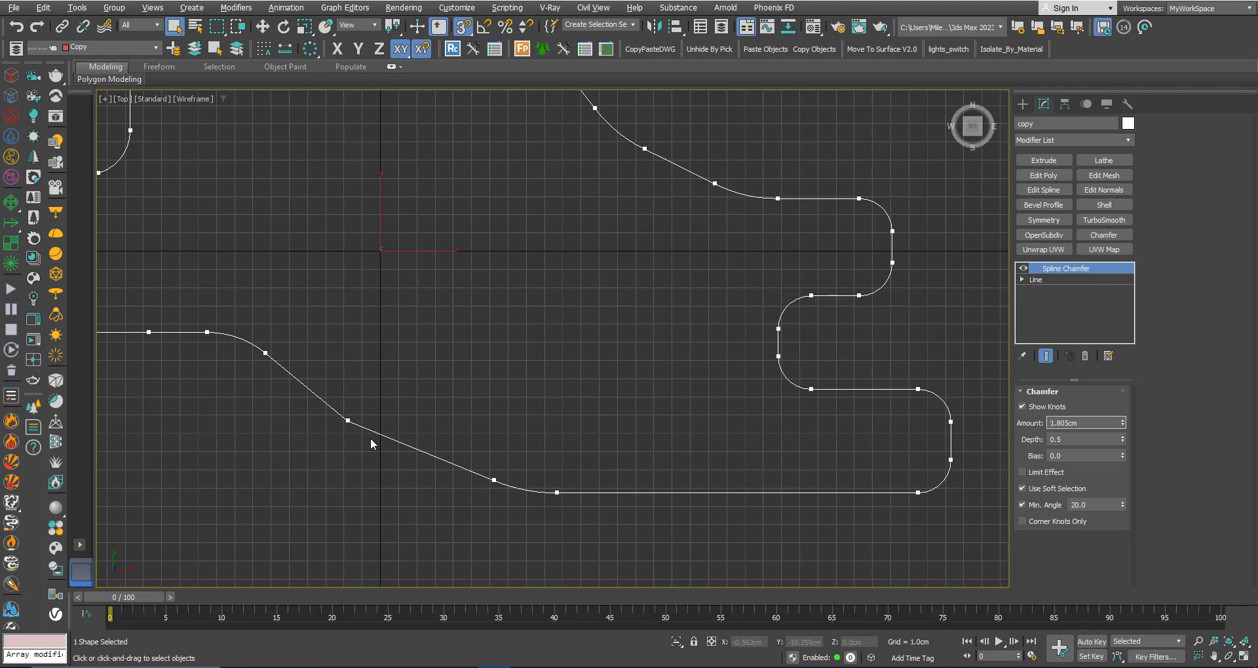
Step: Lower the Min. Angle to 16.2, compare the spline with the modifier off and on, and raise the Amount to about 1.92 cm
left_click(1122, 507)
left_click_drag(1122, 515, 1123, 516)
left_click(1023, 268)
left_click(1023, 268)
left_click_drag(1124, 423, 1124, 401)
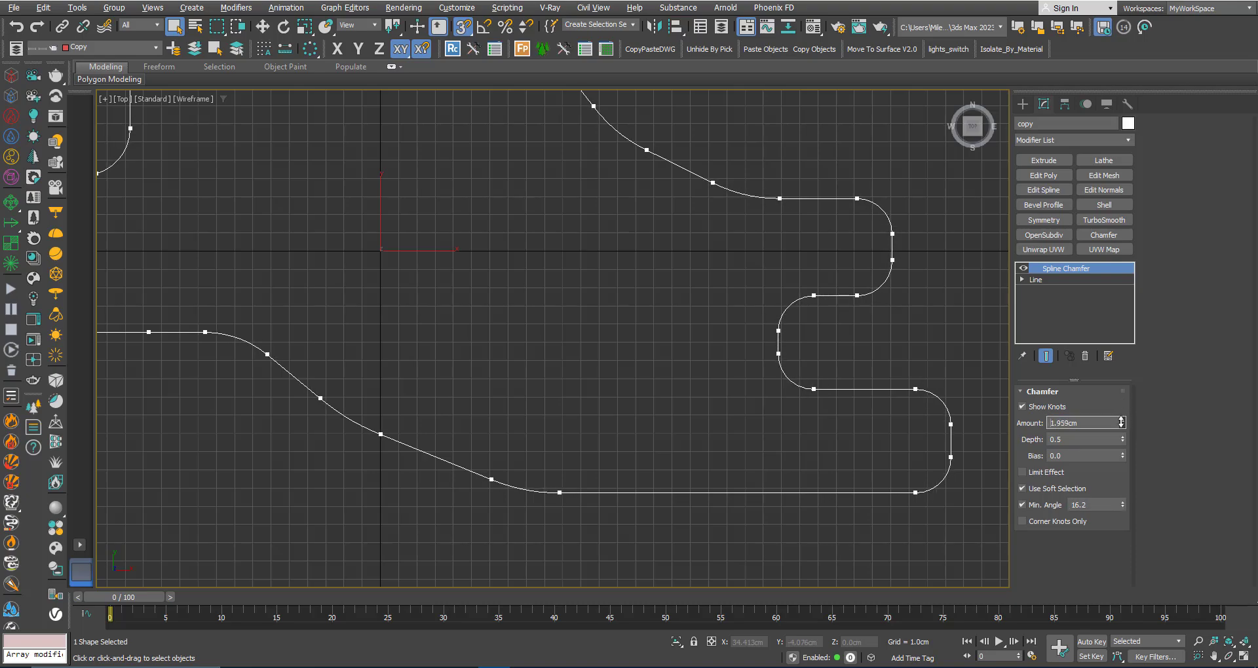
Step: Try raising the Min. Angle to 57.5 with the whole spline in view
scroll(698, 461, "down", 4)
scroll(639, 449, "down", 1)
middle_click_drag(639, 449, 674, 469)
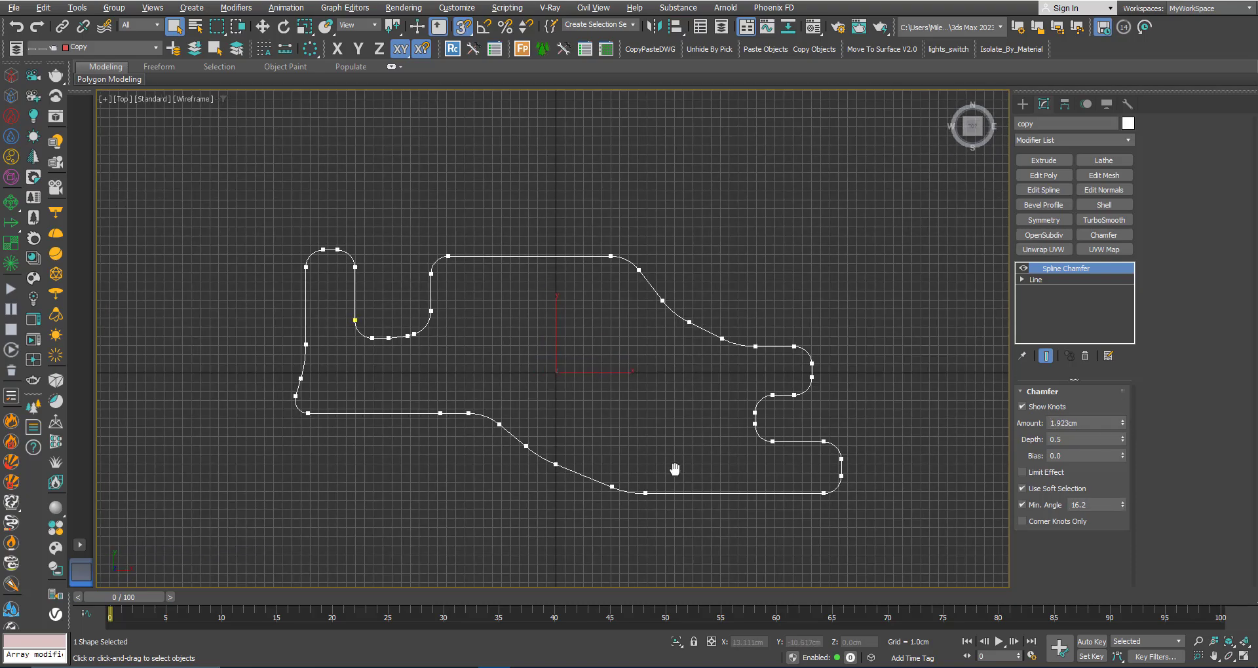
scroll(673, 469, "up", 2)
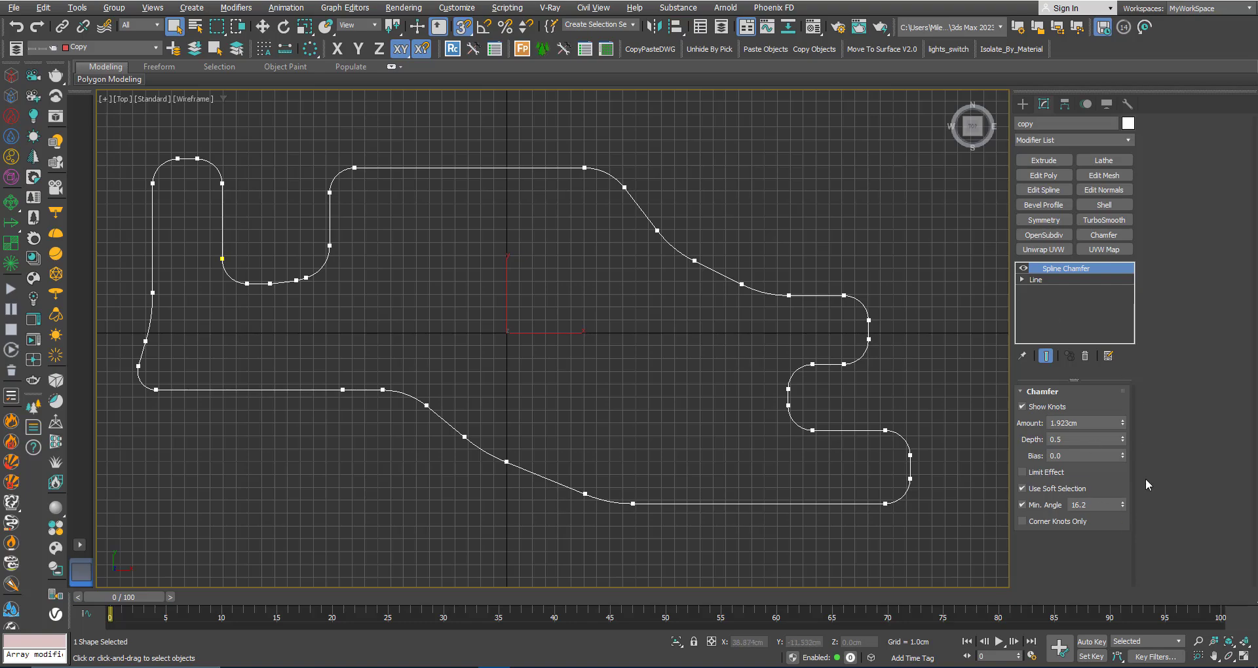
left_click_drag(1122, 501, 1124, 419)
left_click_drag(1117, 503, 1100, 318)
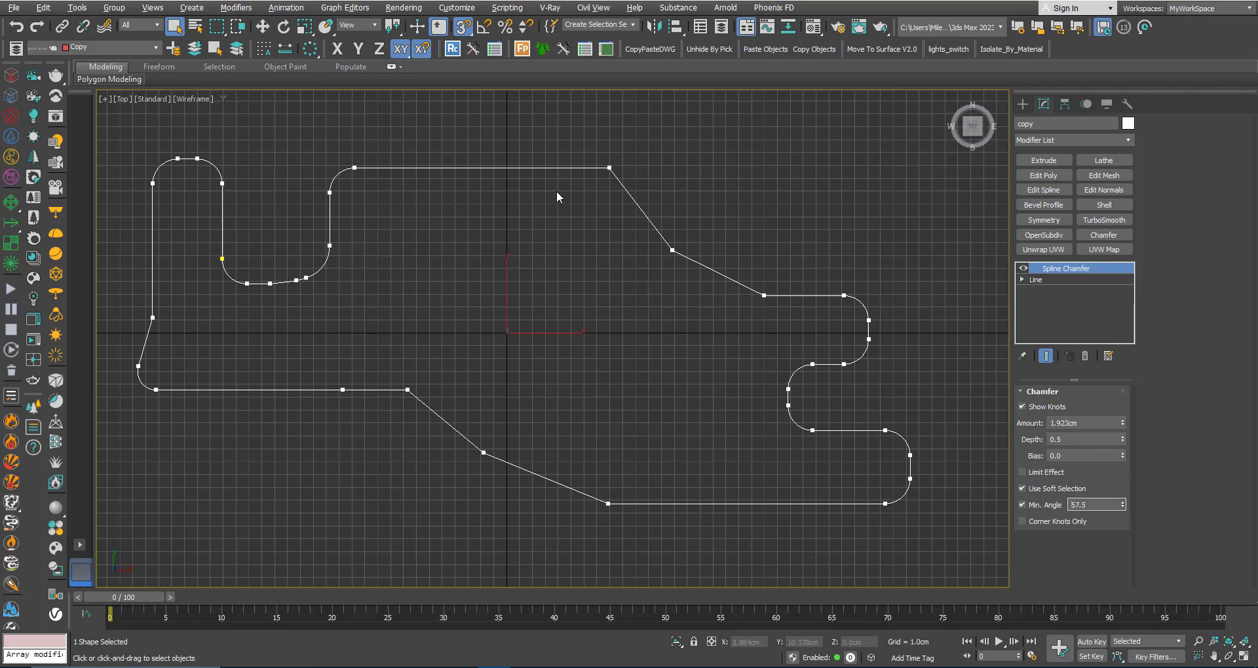
Step: Compare the spline with the Spline Chamfer modifier off and on, and set the Min. Angle to 20
left_click(1023, 269)
left_click(1024, 268)
left_click_drag(1122, 502, 1133, 543)
left_click(1106, 505)
type("20")
key("Return")
scroll(940, 410, "up", 2)
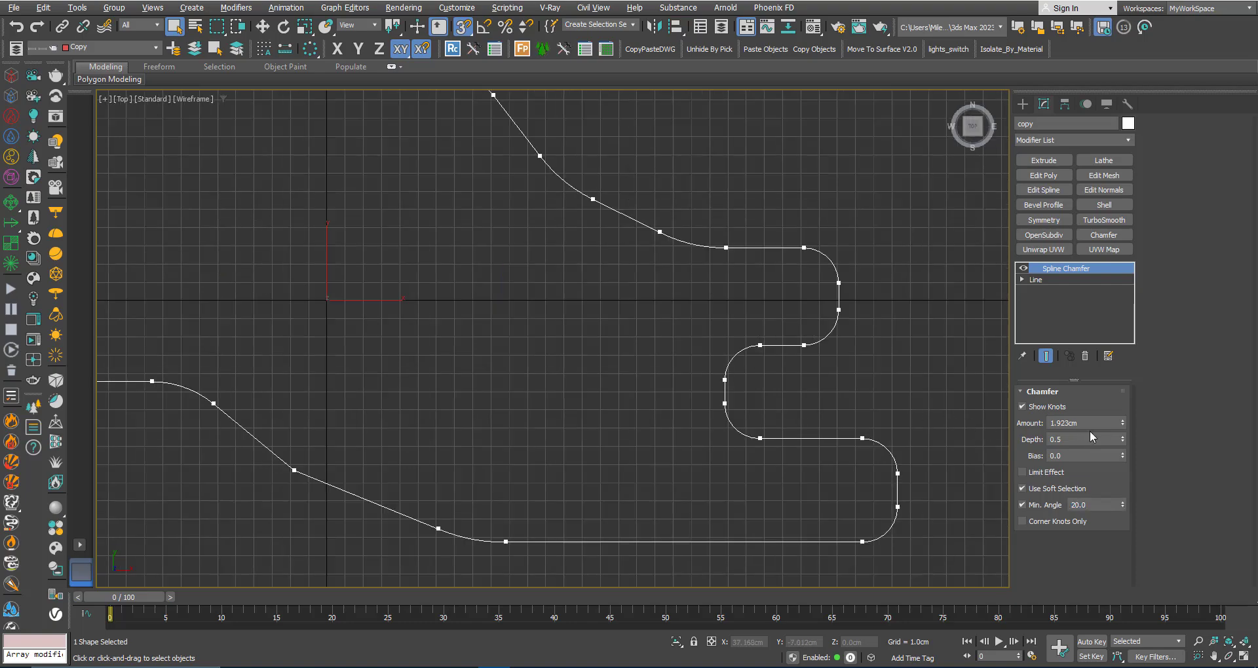
Step: Reset the chamfer Amount to 0 and raise it to about 1.41 cm
right_click(1122, 423)
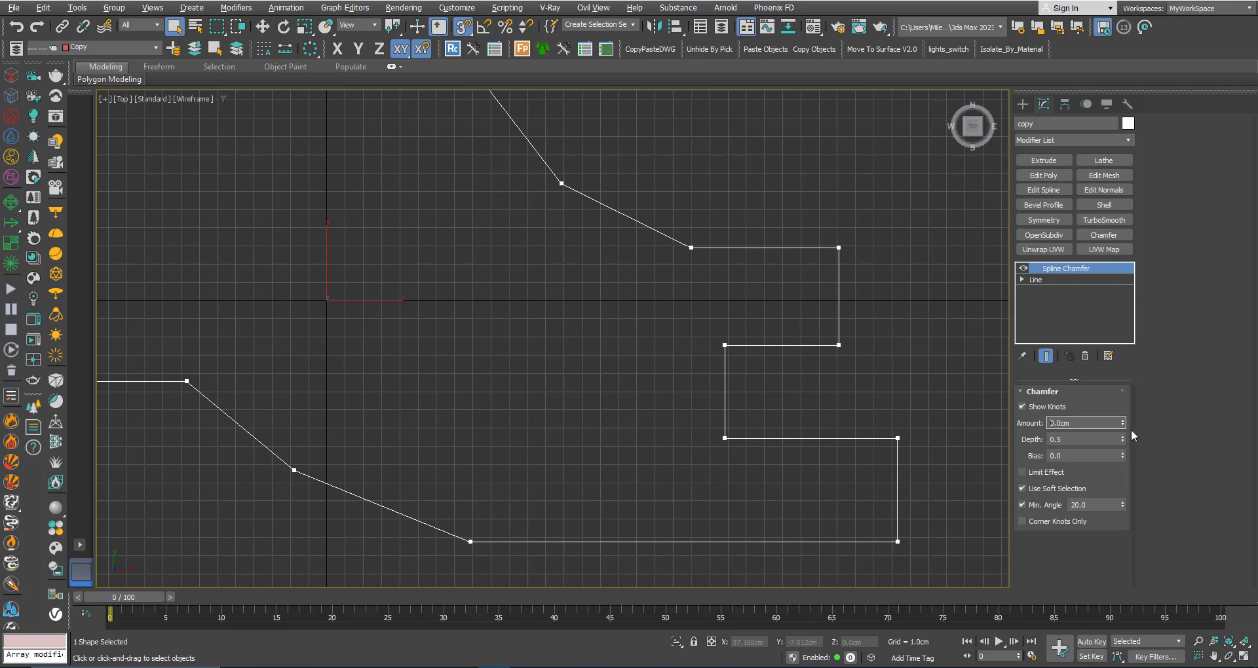
left_click_drag(1123, 414, 1122, 403)
left_click_drag(1122, 423, 1116, 364)
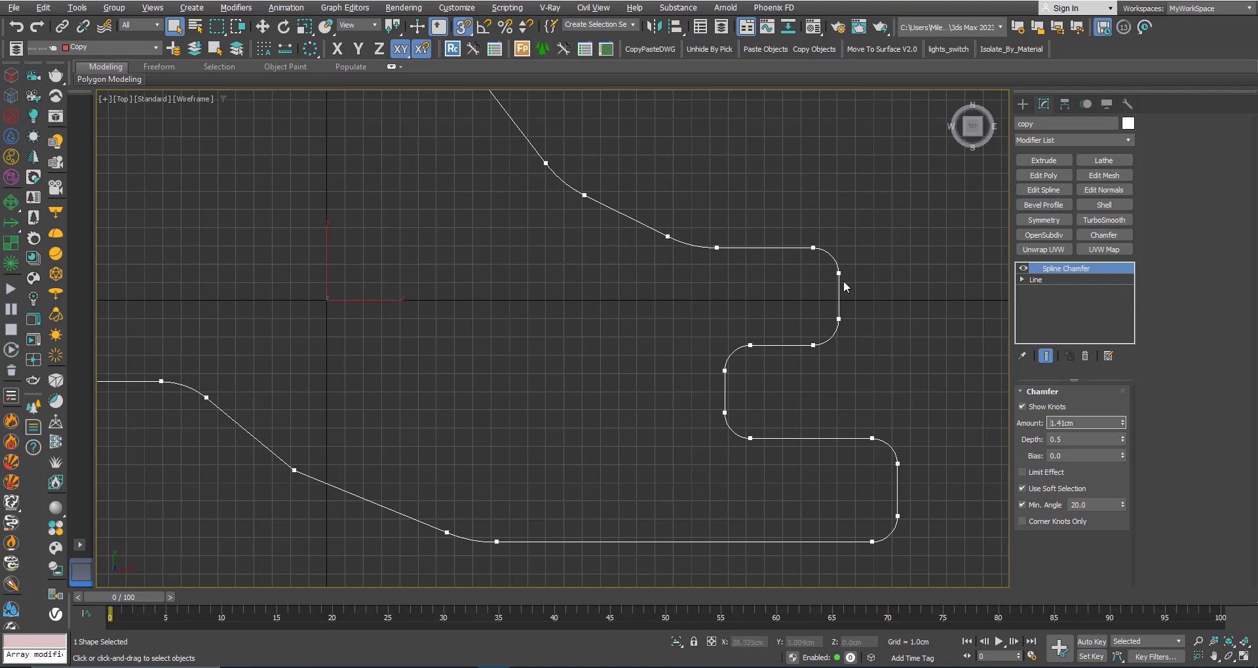
Step: Try raising the chamfer Amount gradually to about 2.1, 2.83, 3.46 and 4.54 cm without Limit Effect
left_click_drag(1123, 423, 1122, 398)
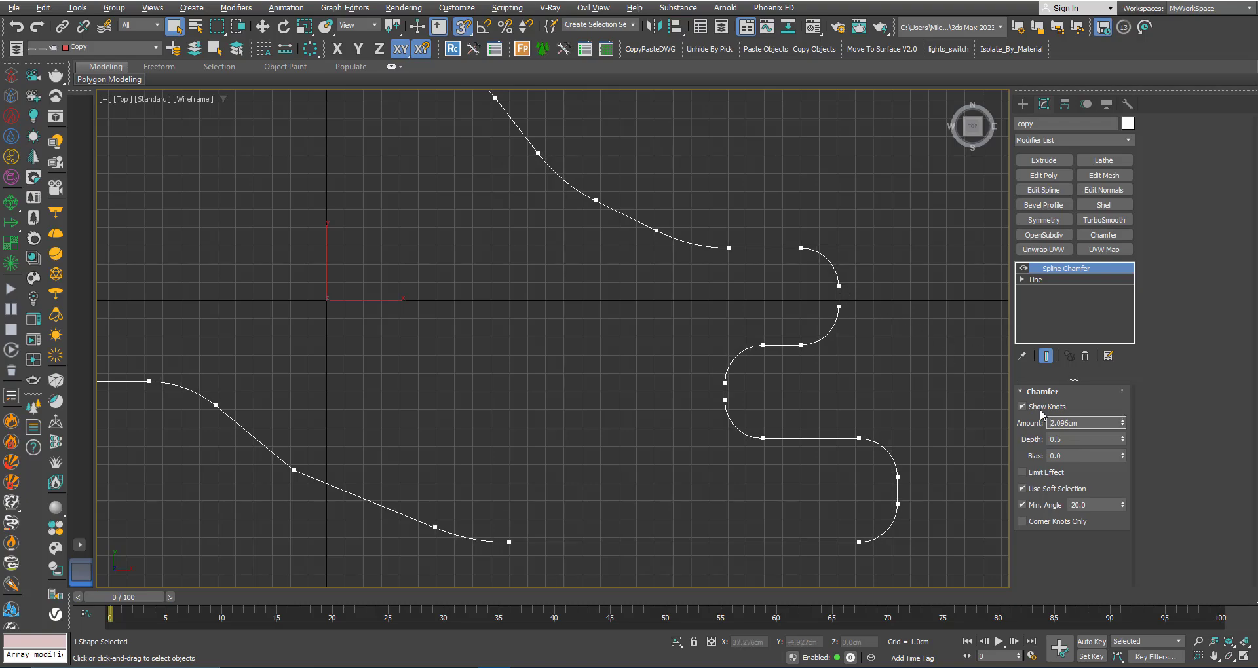
left_click_drag(1124, 424, 1124, 399)
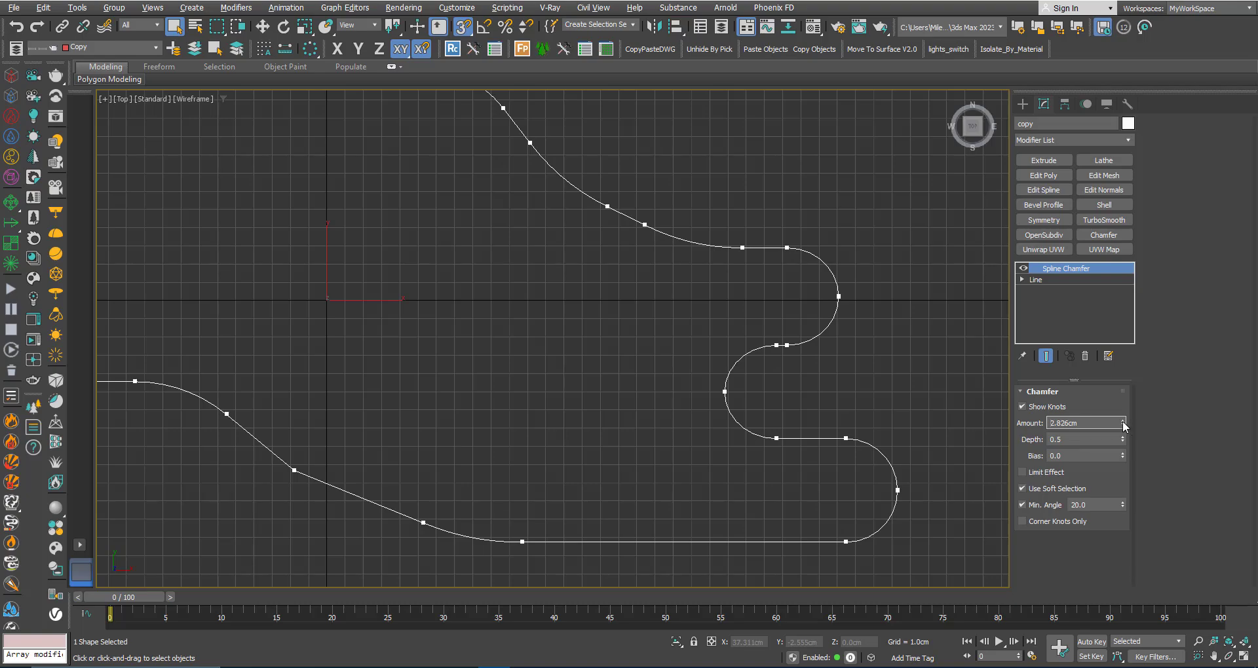
left_click_drag(1124, 425, 1124, 409)
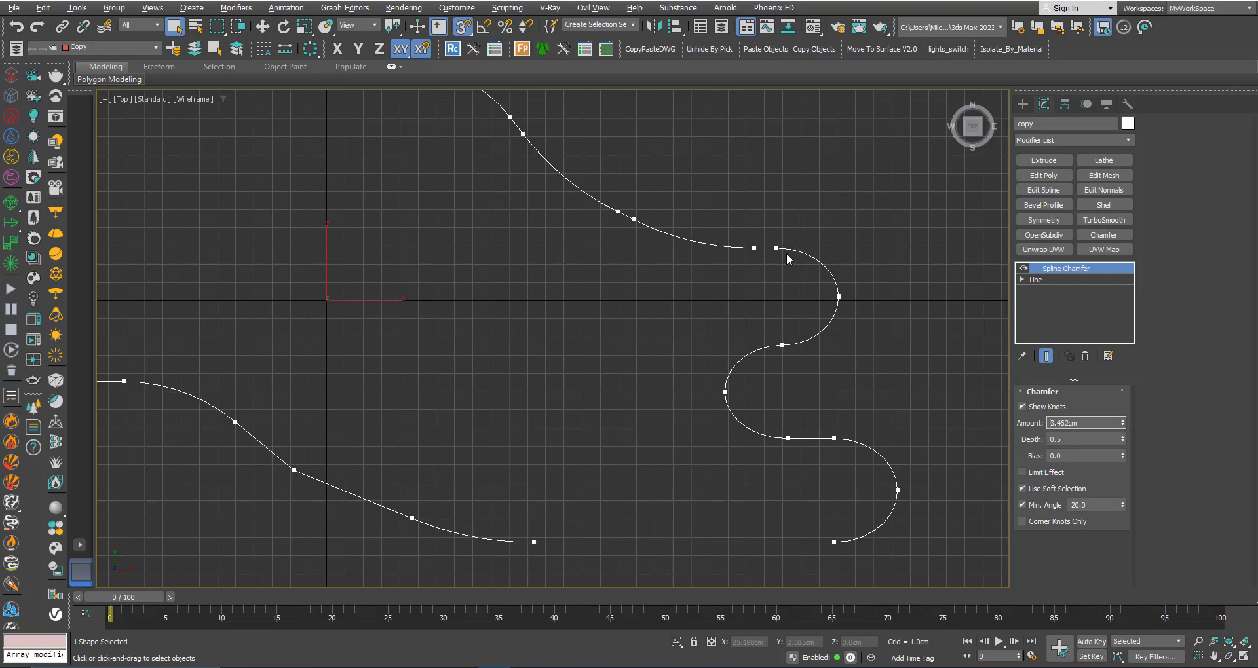
left_click_drag(1125, 425, 1125, 401)
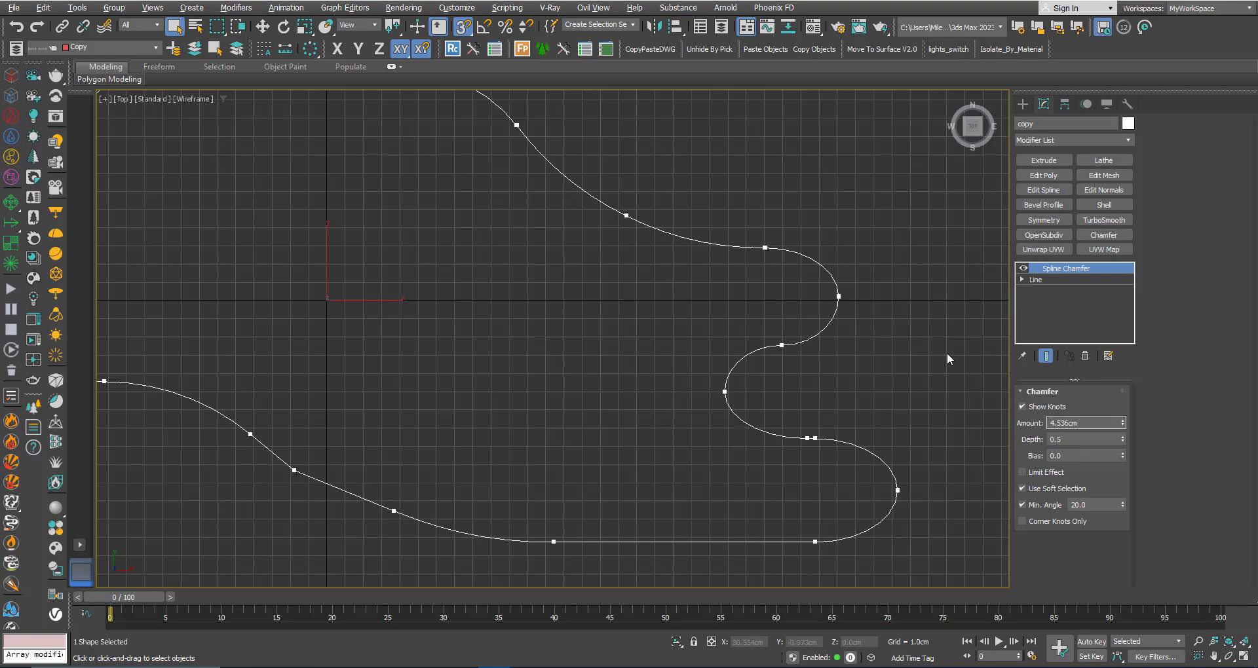
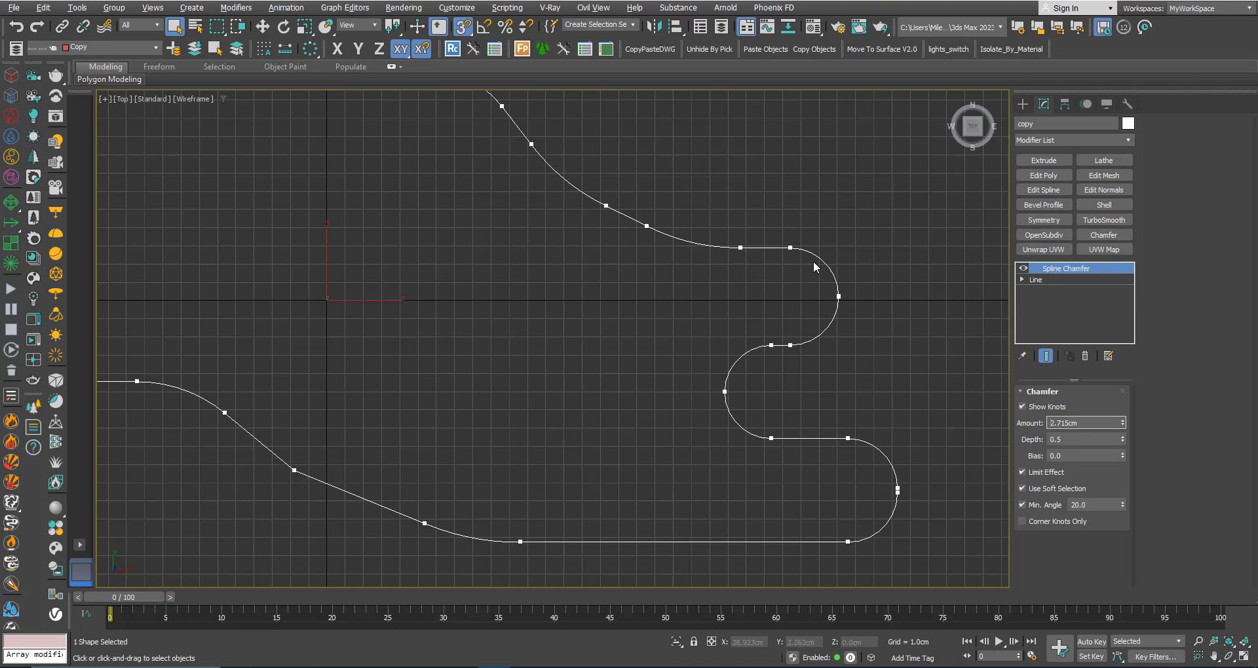
Step: With Limit Effect enabled, try chamfer Amounts of about 3.35, 2.42, 1.38 and 4.25 cm, and lower the Amount again
left_click_drag(1122, 424, 1123, 404)
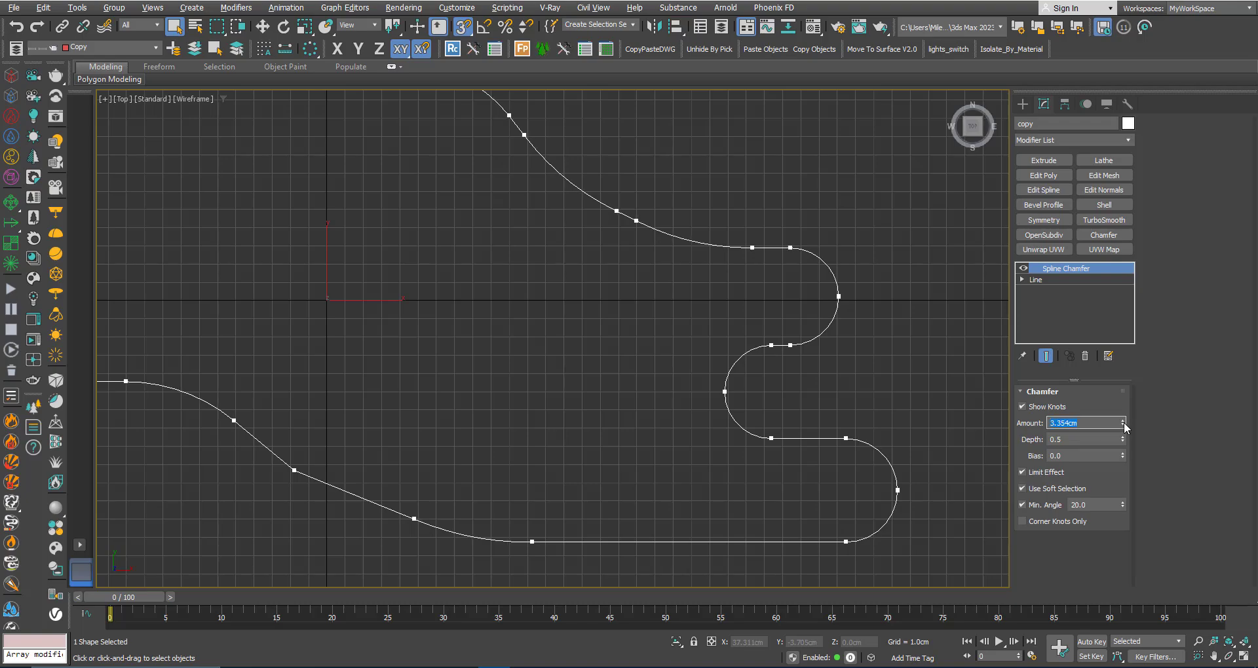
mouse_move(1123, 422)
left_mouse_down()
mouse_move(1127, 393)
mouse_move(1119, 435)
left_mouse_up()
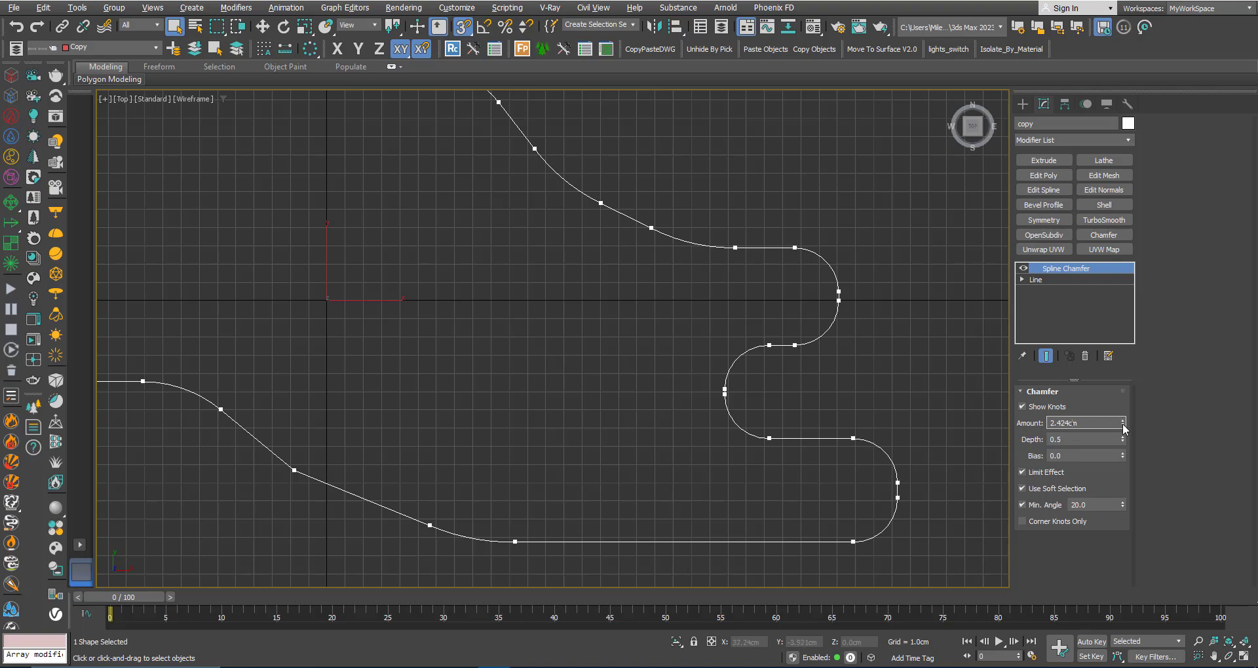
left_click_drag(1122, 425, 1119, 387)
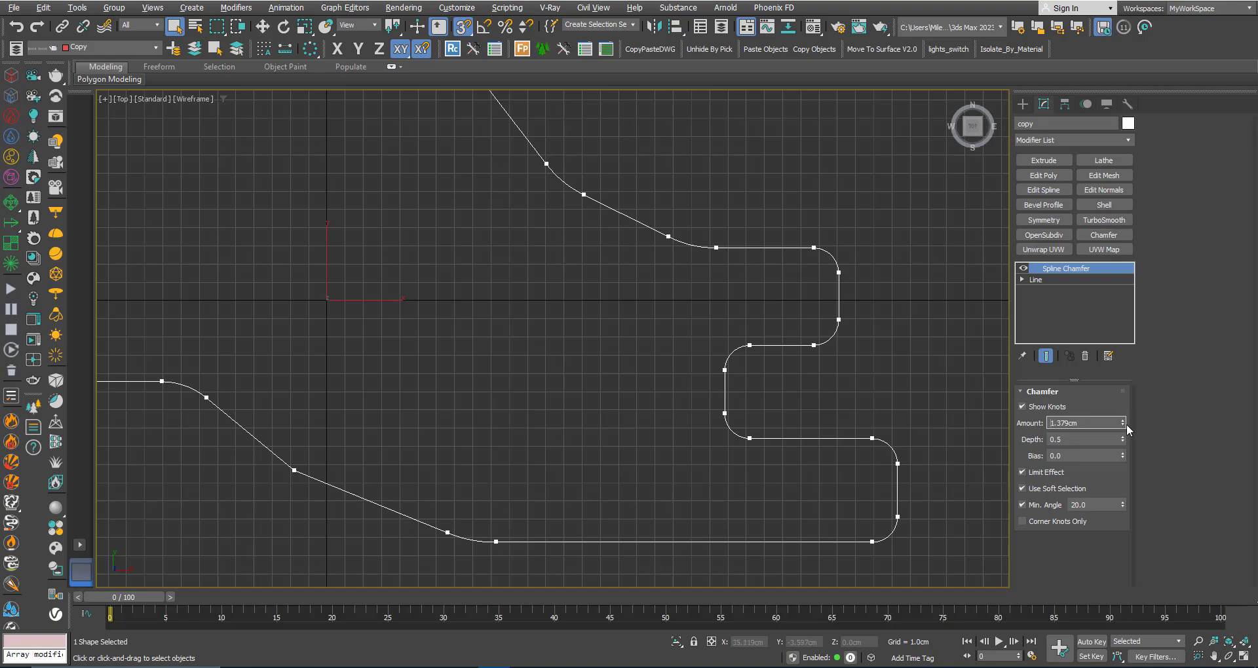
left_click_drag(1123, 424, 1077, 291)
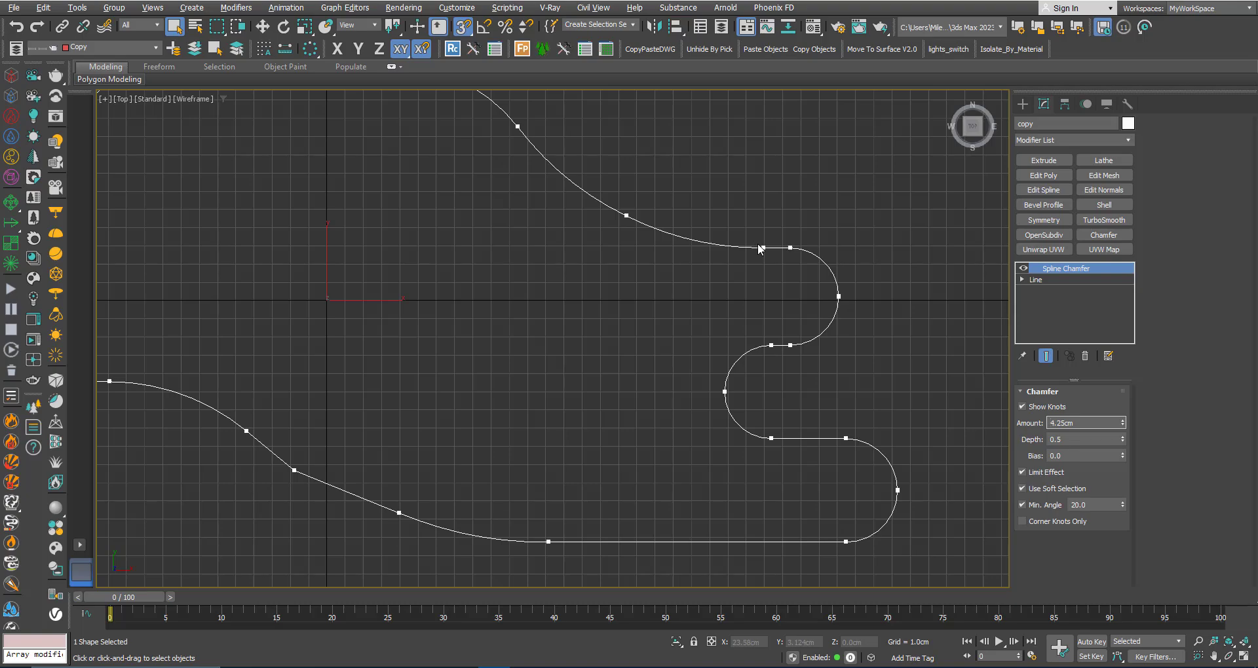
left_click_drag(1120, 424, 1122, 480)
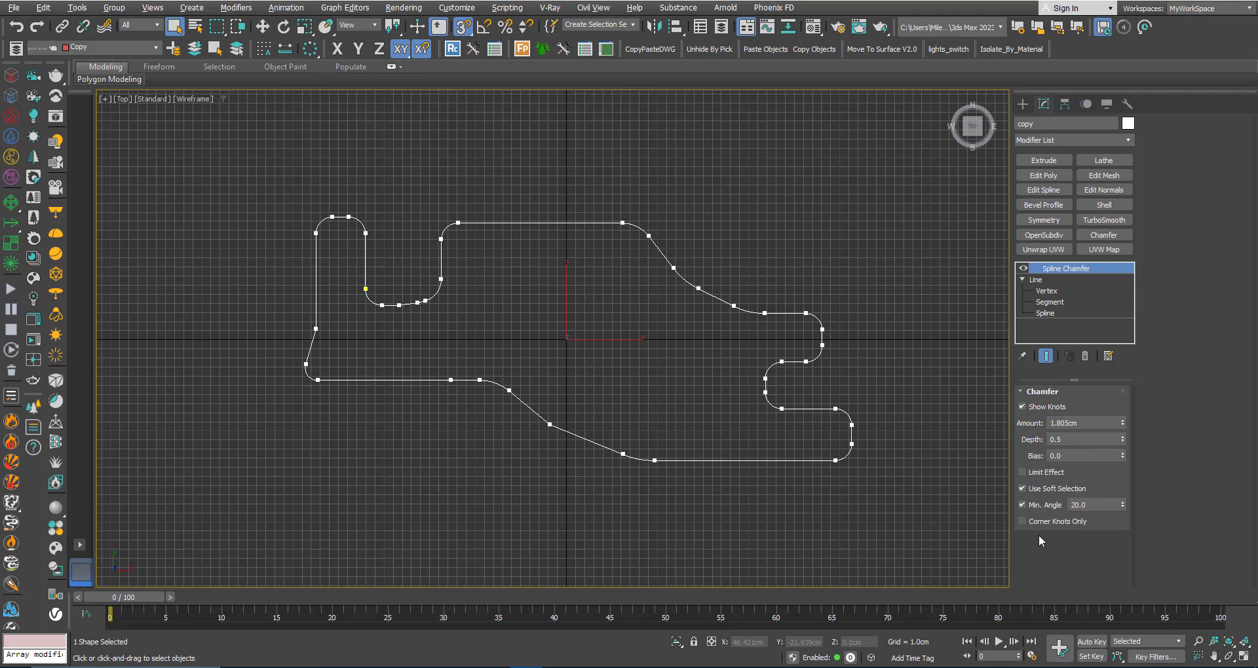
Step: Select all vertices of the base Line and convert them to Corner type
left_click(1032, 279)
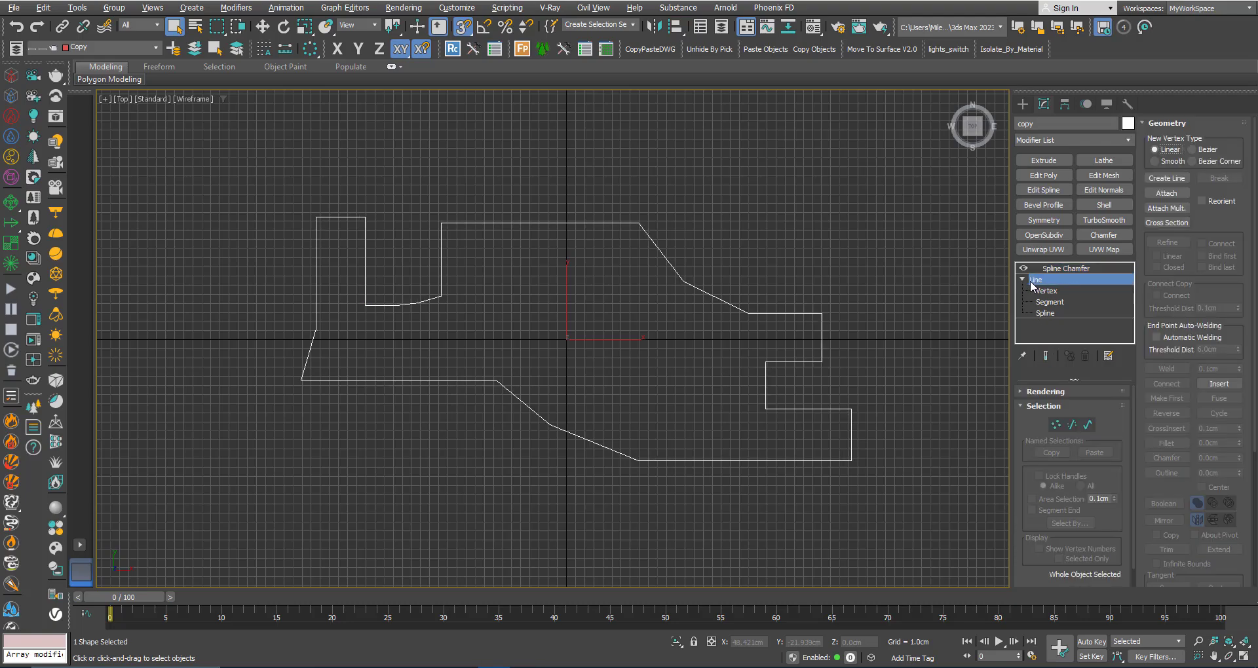
left_click(1056, 426)
left_click_drag(900, 513, 244, 181)
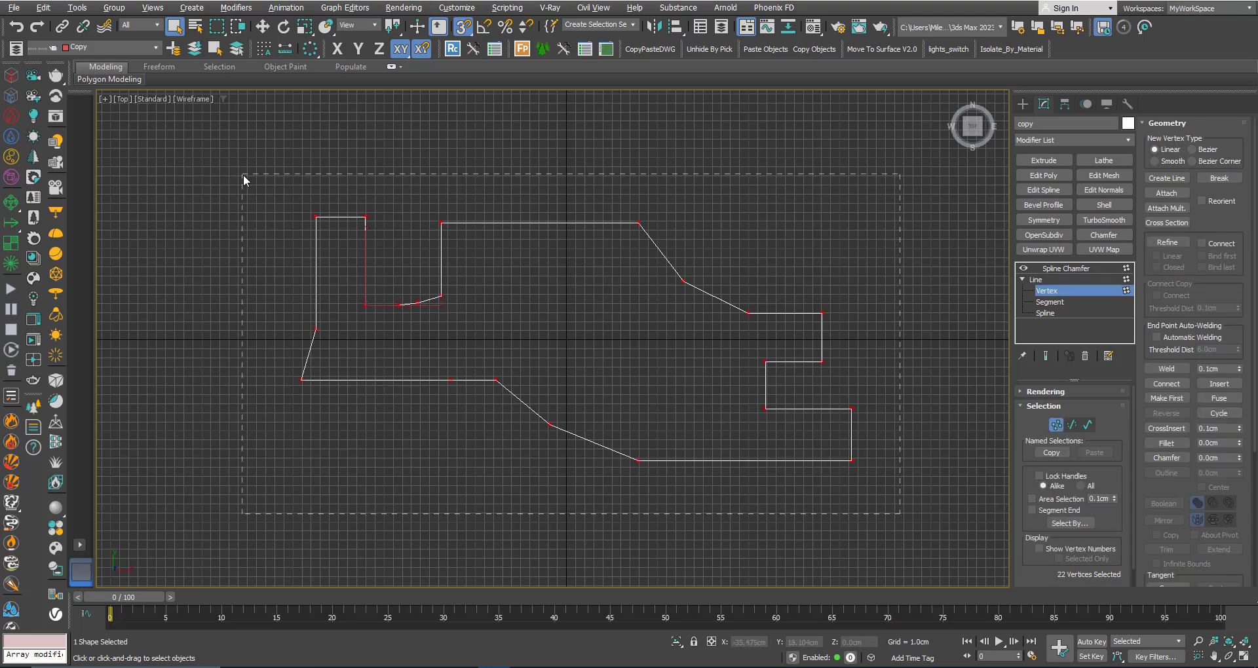
right_click(438, 251)
left_click(411, 175)
Step: Select the vertices in the upper half of the base Line and convert them to Bezier type
left_click_drag(864, 336, 252, 149)
right_click(600, 263)
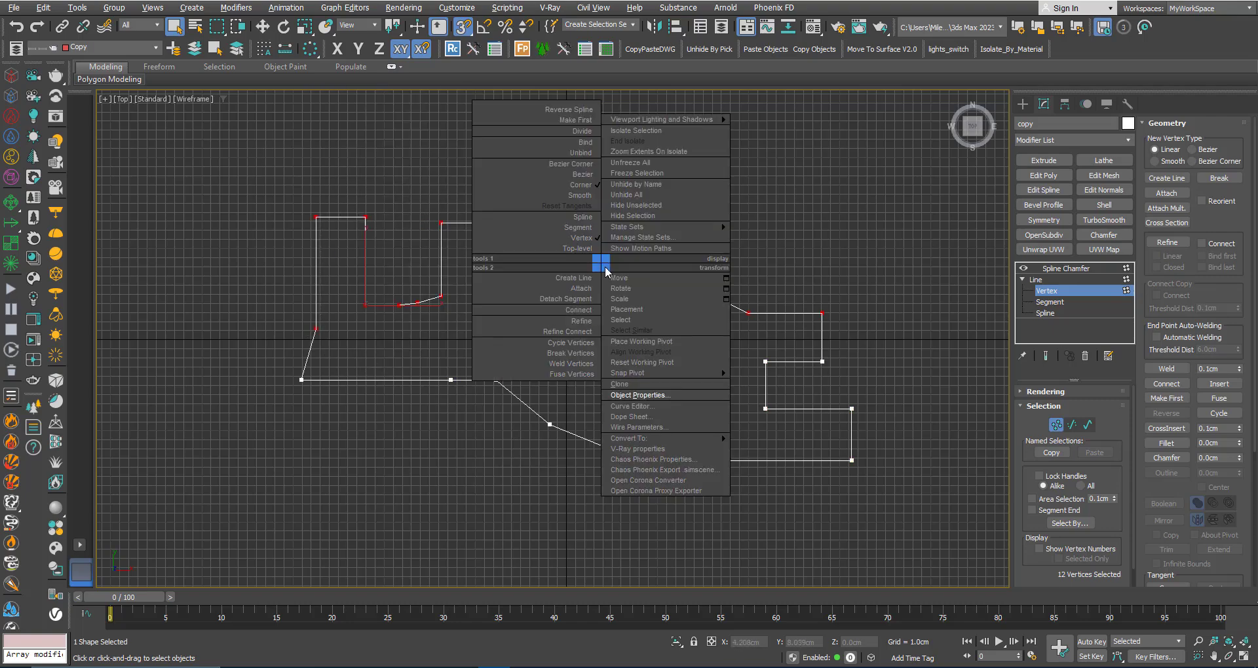
left_click(561, 174)
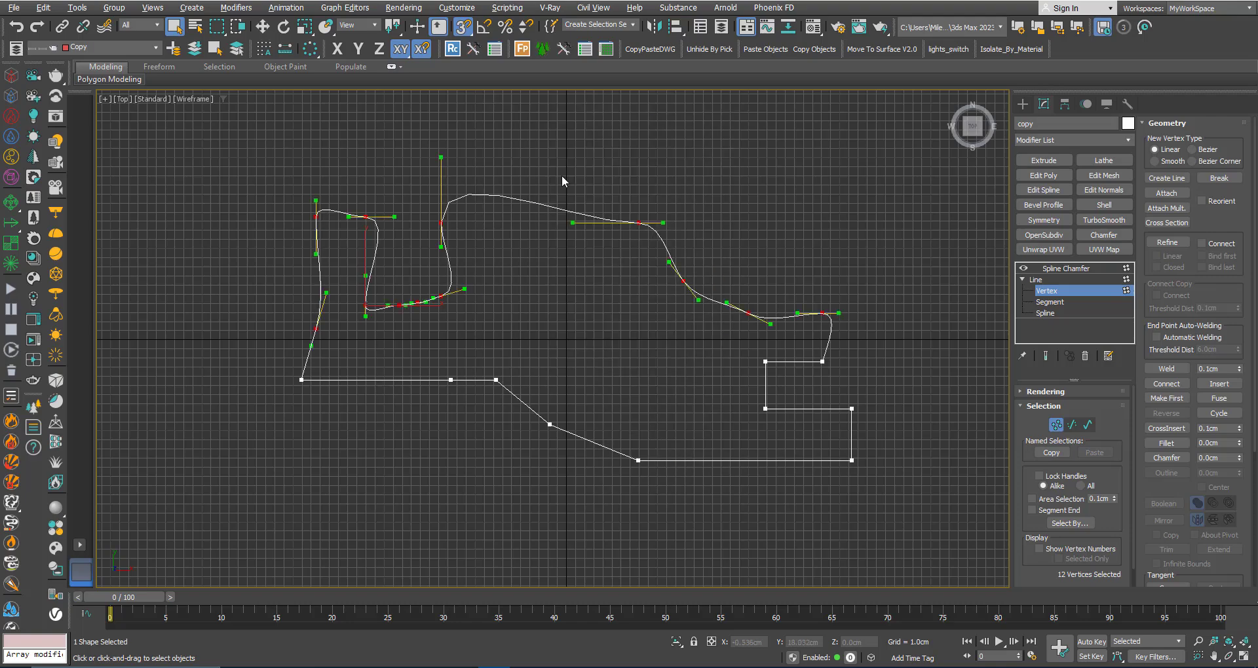
Step: Return to the Spline Chamfer modifier, set the Amount to about 1.597 cm, and check the corners
left_click(1037, 281)
left_click(1052, 272)
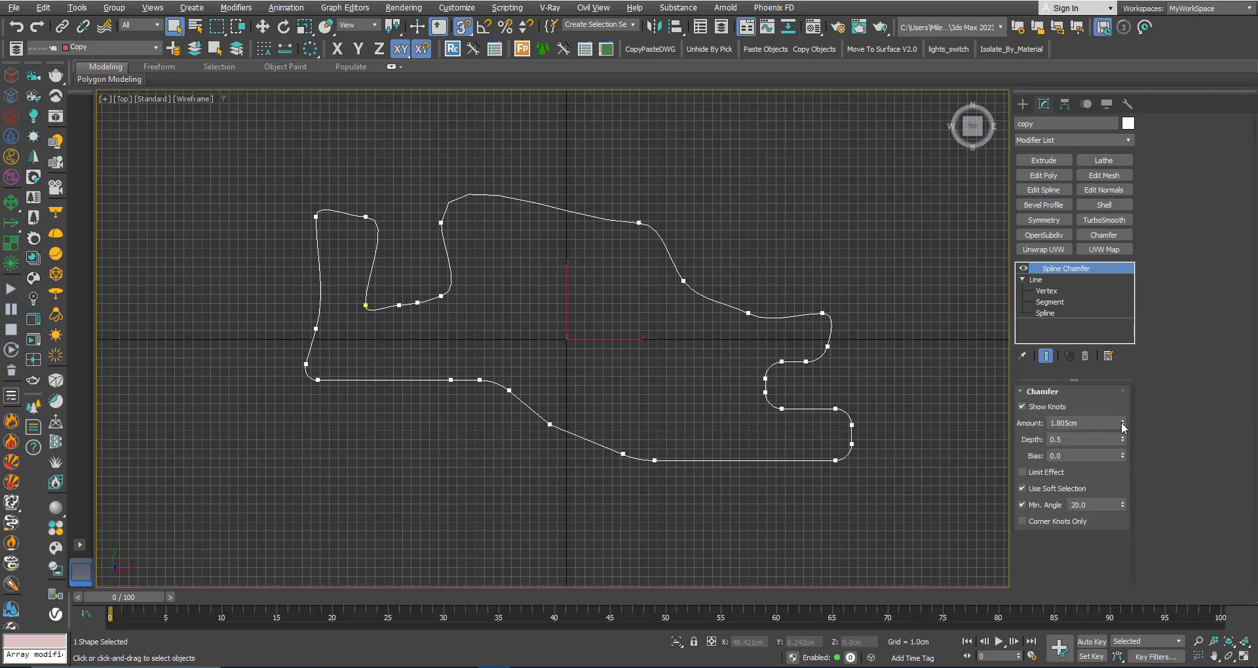
mouse_move(1122, 422)
left_mouse_down()
mouse_move(1136, 403)
mouse_move(1140, 427)
left_mouse_up()
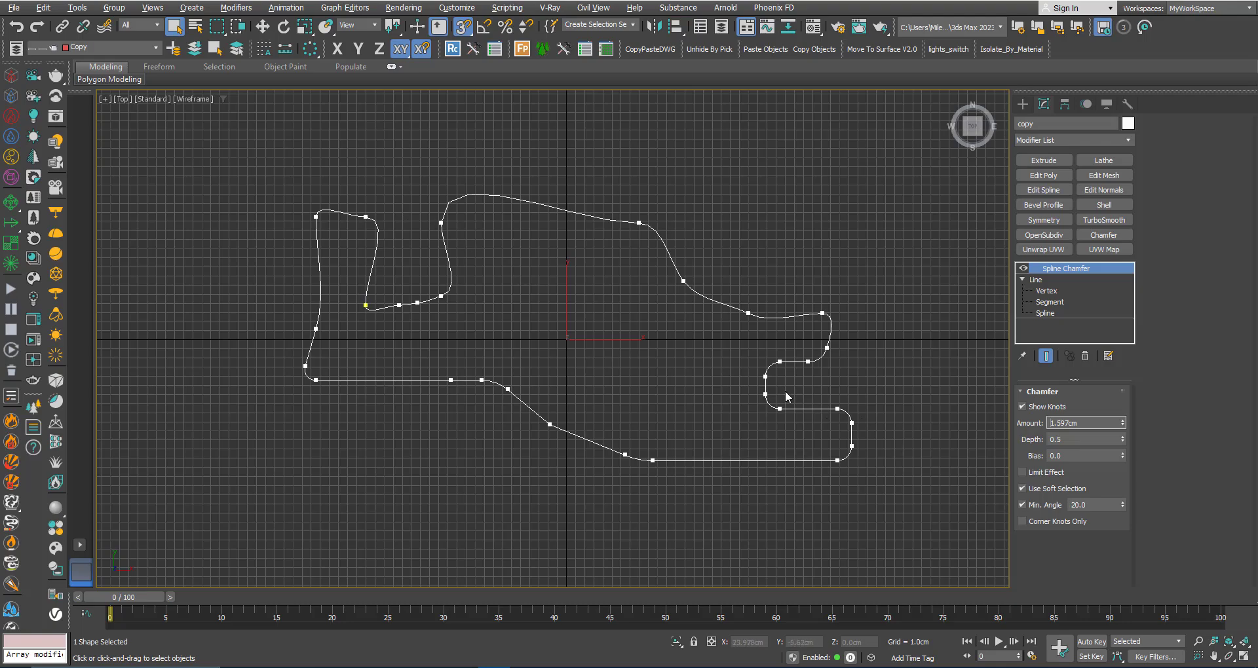
scroll(784, 391, "up", 2)
middle_click_drag(713, 363, 753, 374)
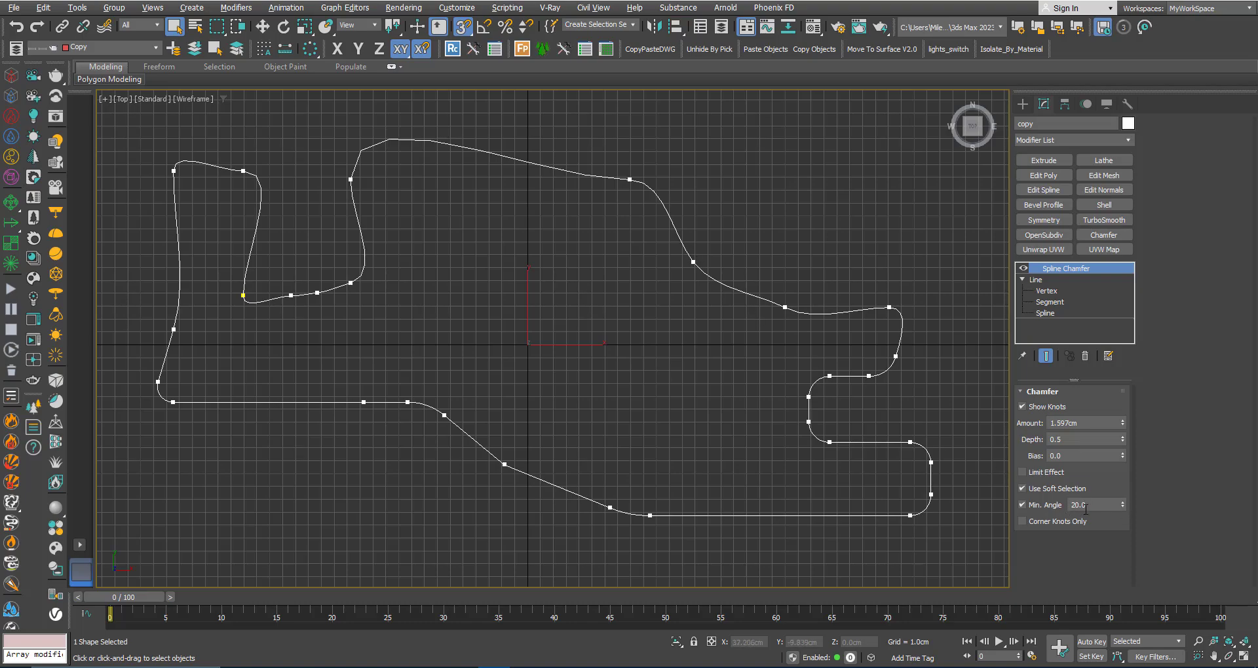
Step: Set the Min. Angle to 0.0, try a slightly raised value of 3.3, and reset it to 0.0
right_click(1124, 504)
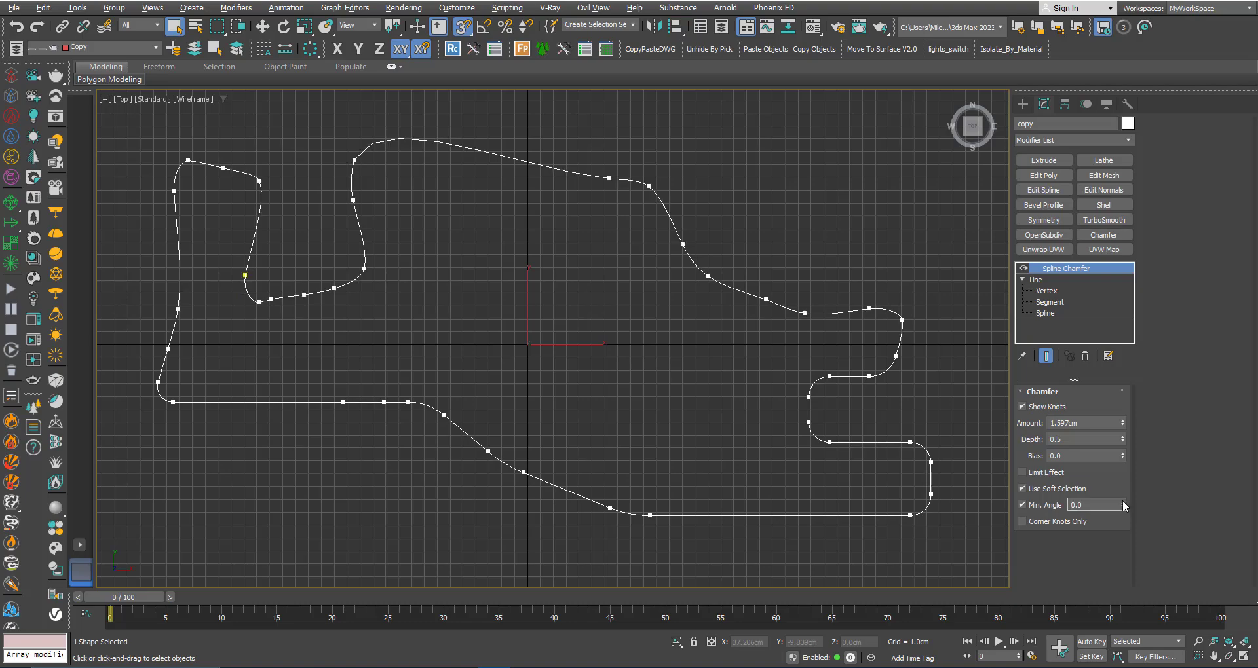
left_click(1122, 501)
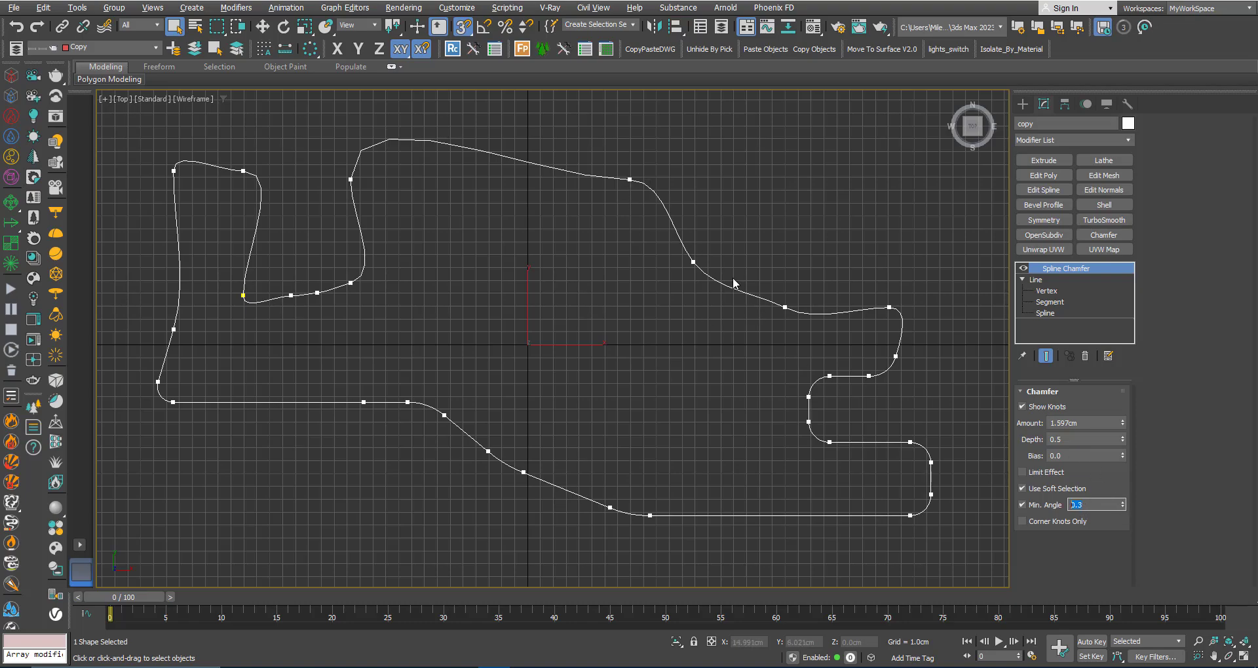
right_click(1124, 504)
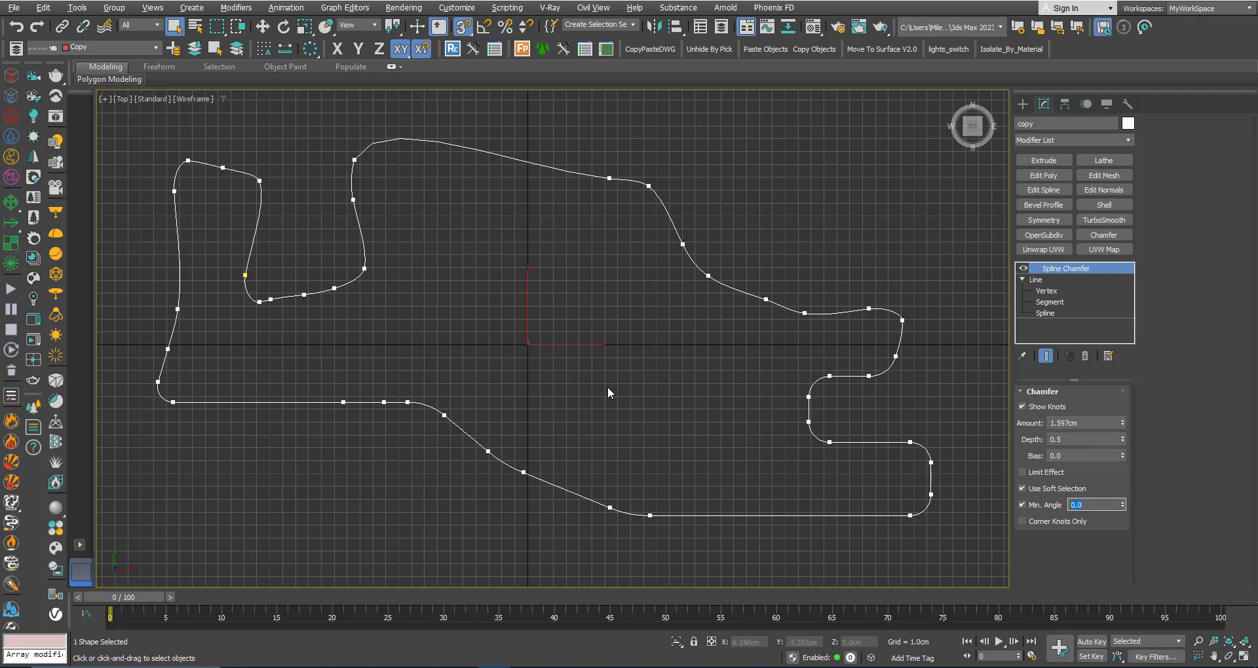
Step: Try larger Amount values on the Spline Chamfer, ending at about 1.858 cm
mouse_move(1122, 422)
left_mouse_down()
mouse_move(1122, 402)
mouse_move(1122, 412)
left_mouse_up()
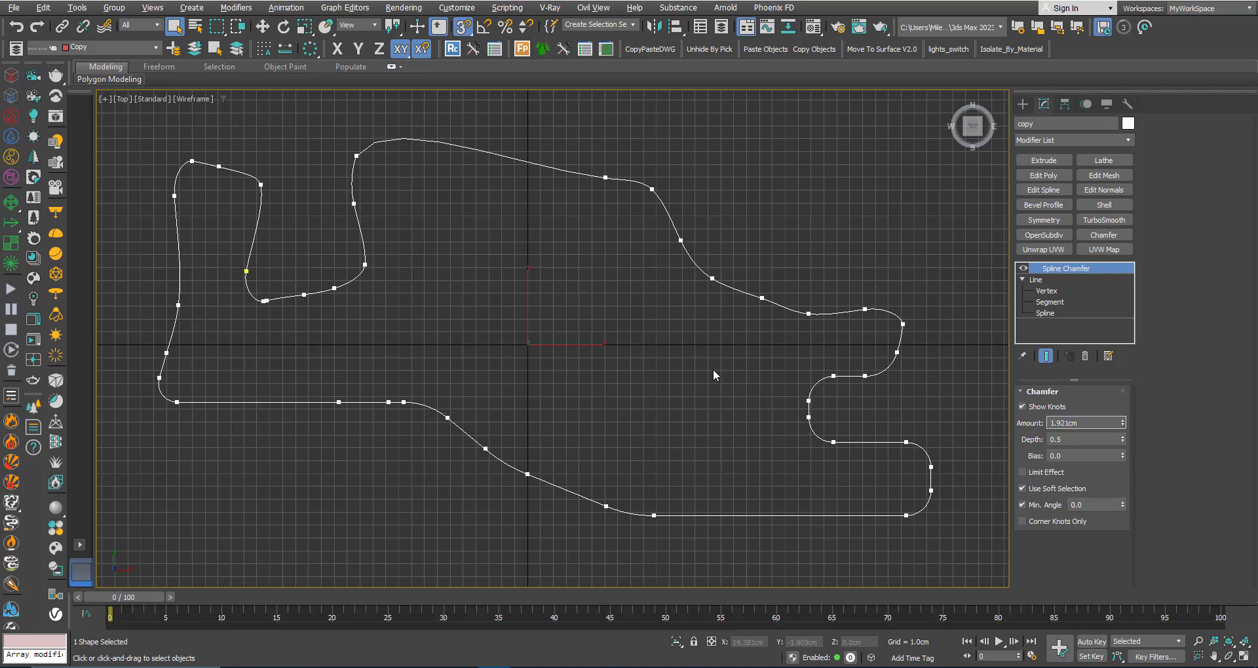
scroll(712, 368, "down", 2)
left_click_drag(1122, 424, 1121, 418)
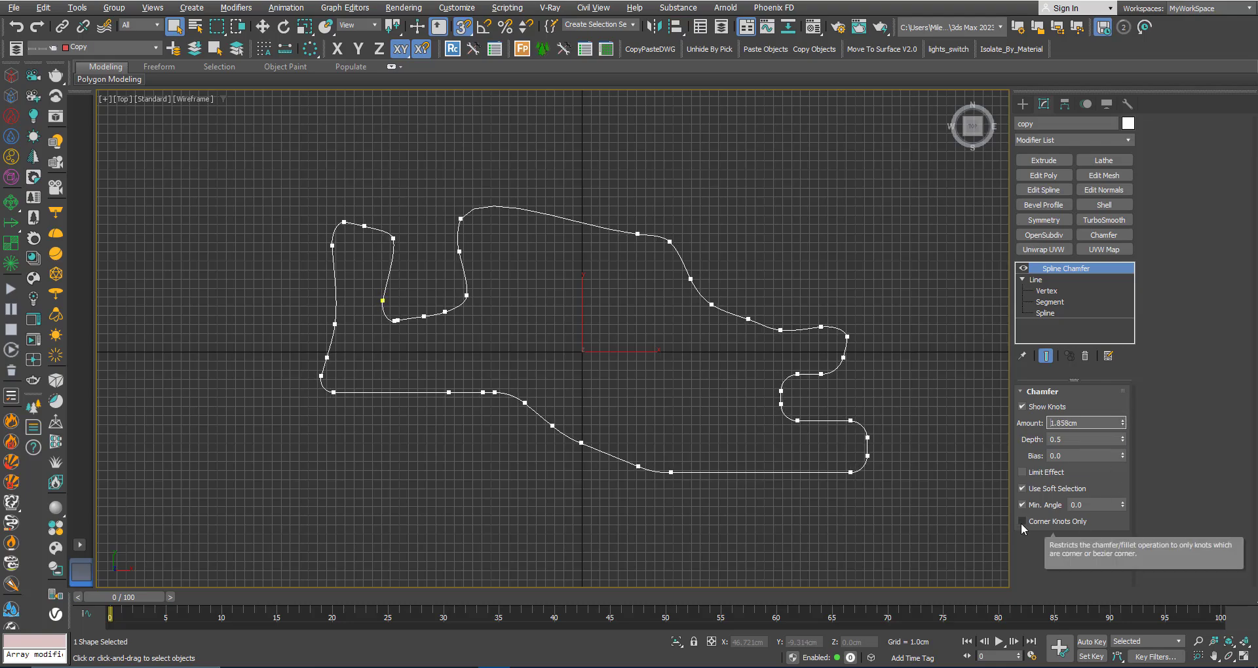
Step: Restrict the Spline Chamfer to corner knots only and lower the Amount to about 1.047 cm
left_click(1021, 522)
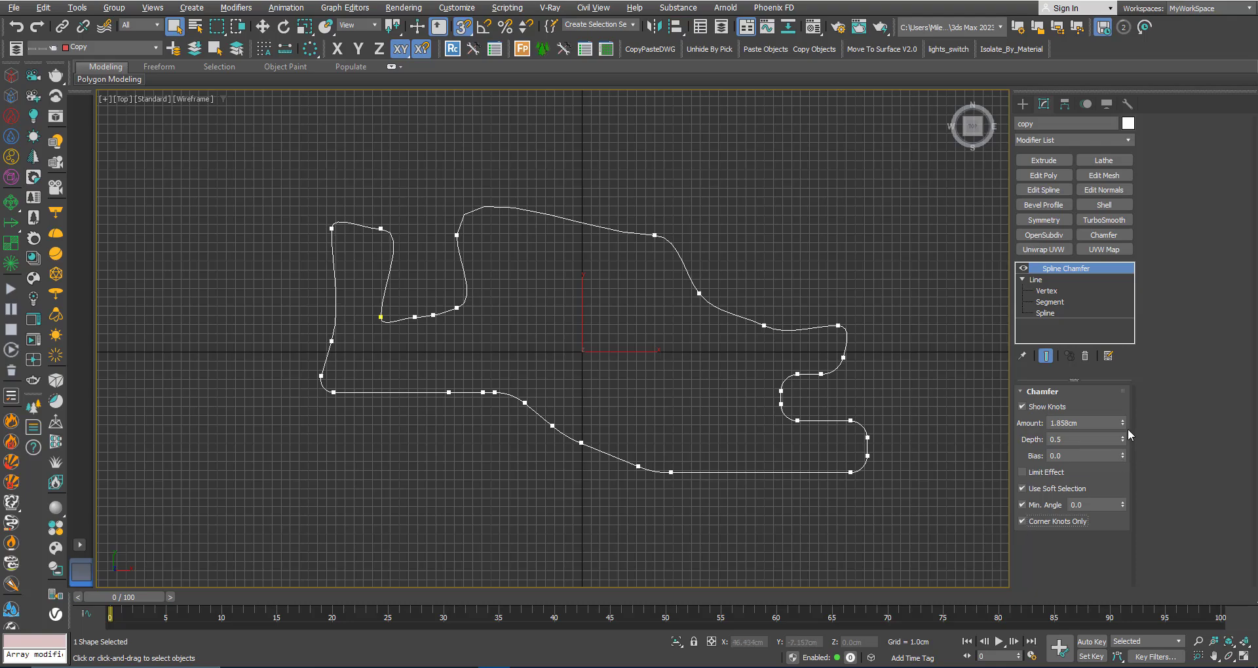
left_click_drag(1121, 423, 1107, 475)
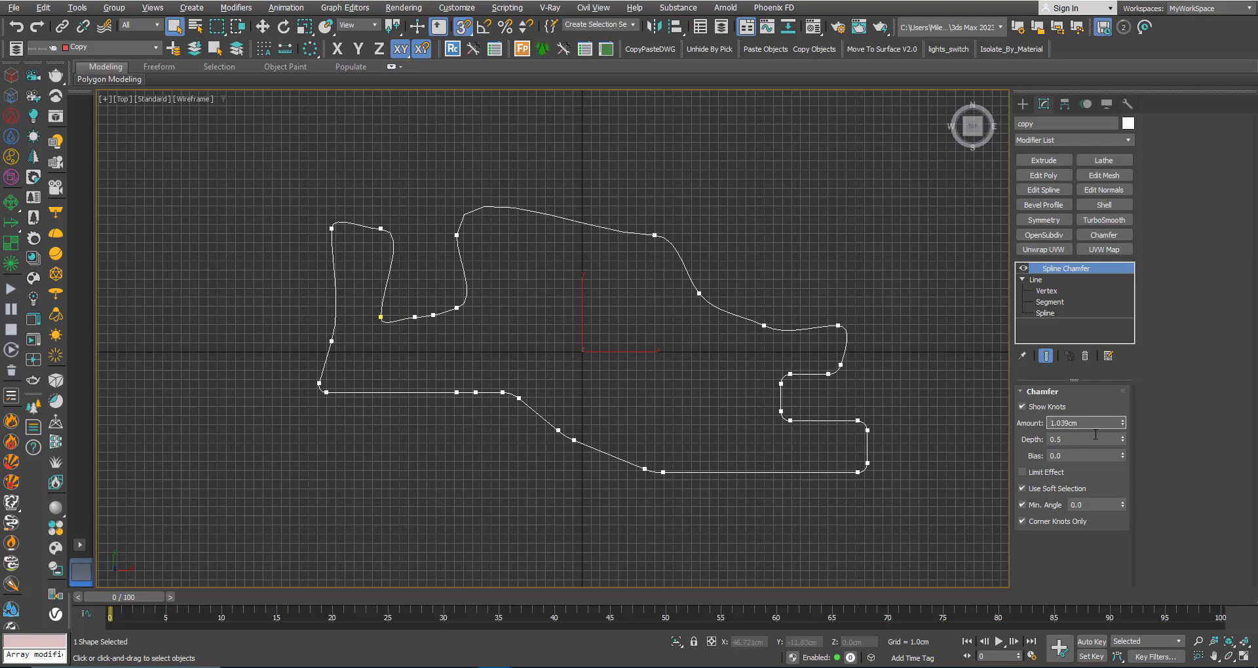
left_click_drag(1123, 424, 1124, 427)
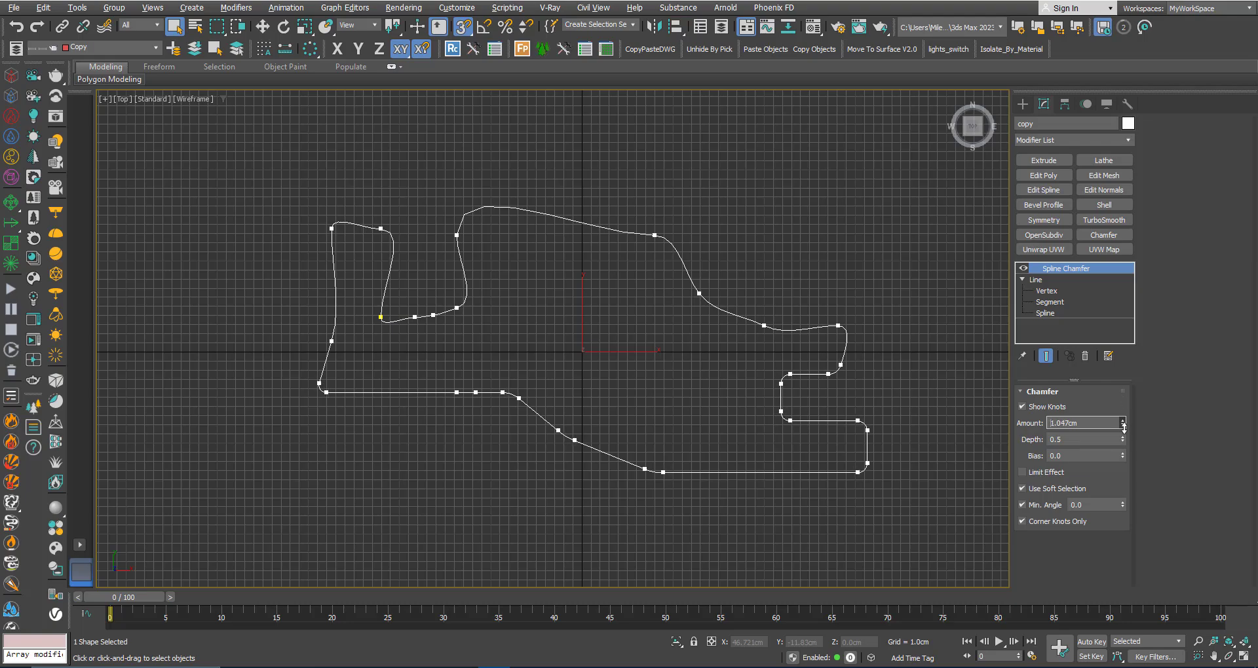
Step: Select all vertices of the base Line, convert them to Corner type, and leave vertex editing
left_click(1035, 280)
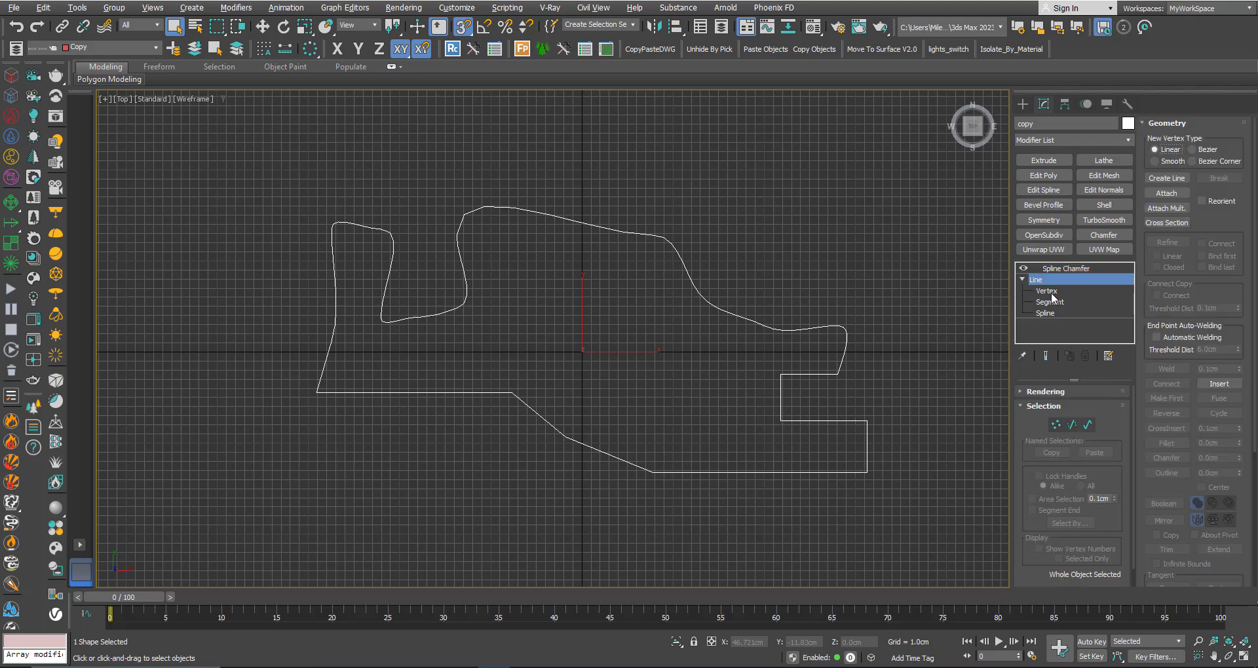
left_click(1046, 291)
key("ctrl+a")
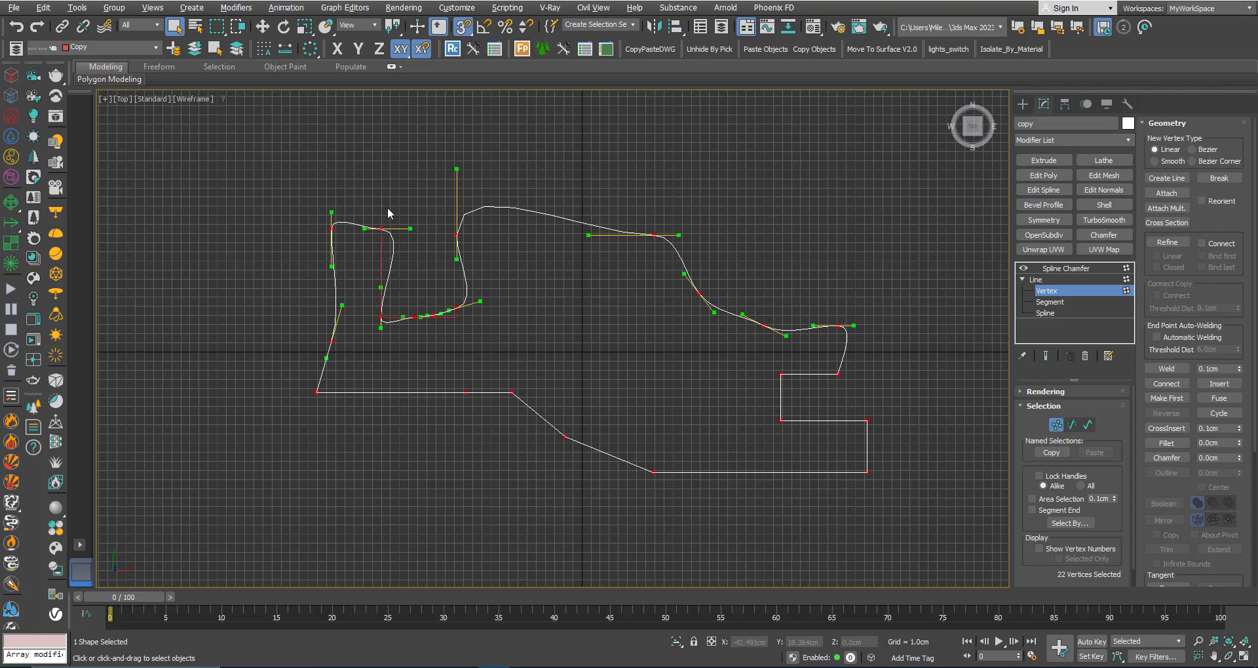
right_click(459, 211)
left_click(431, 133)
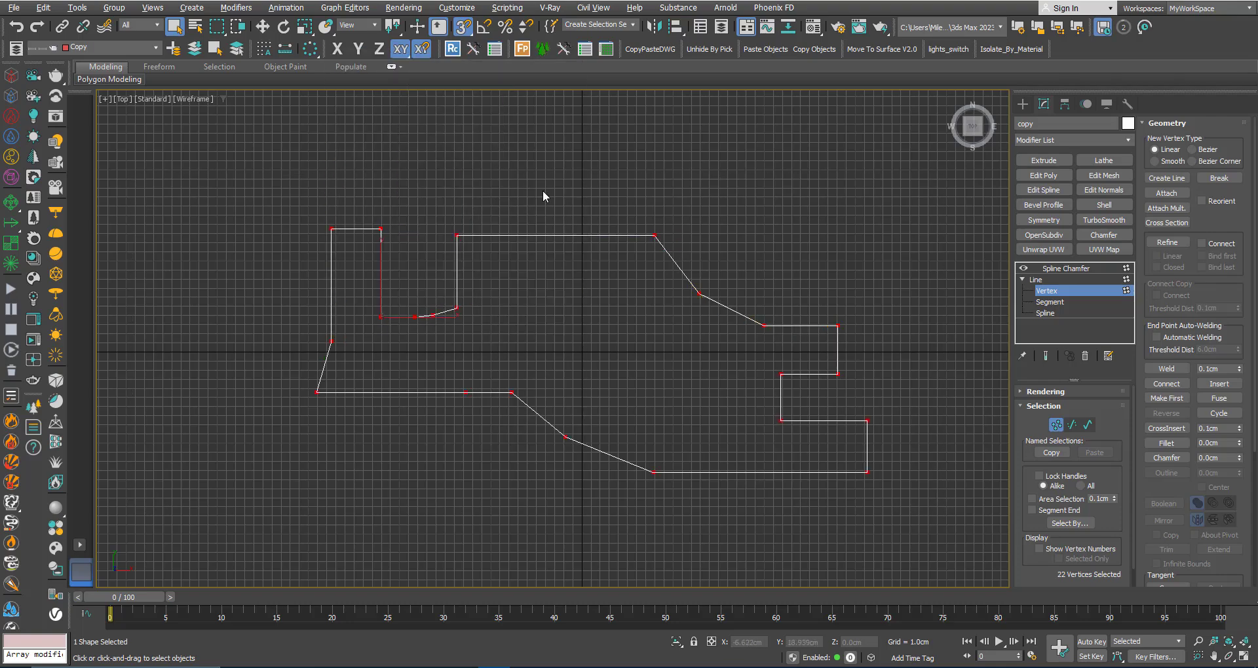
left_click(1036, 280)
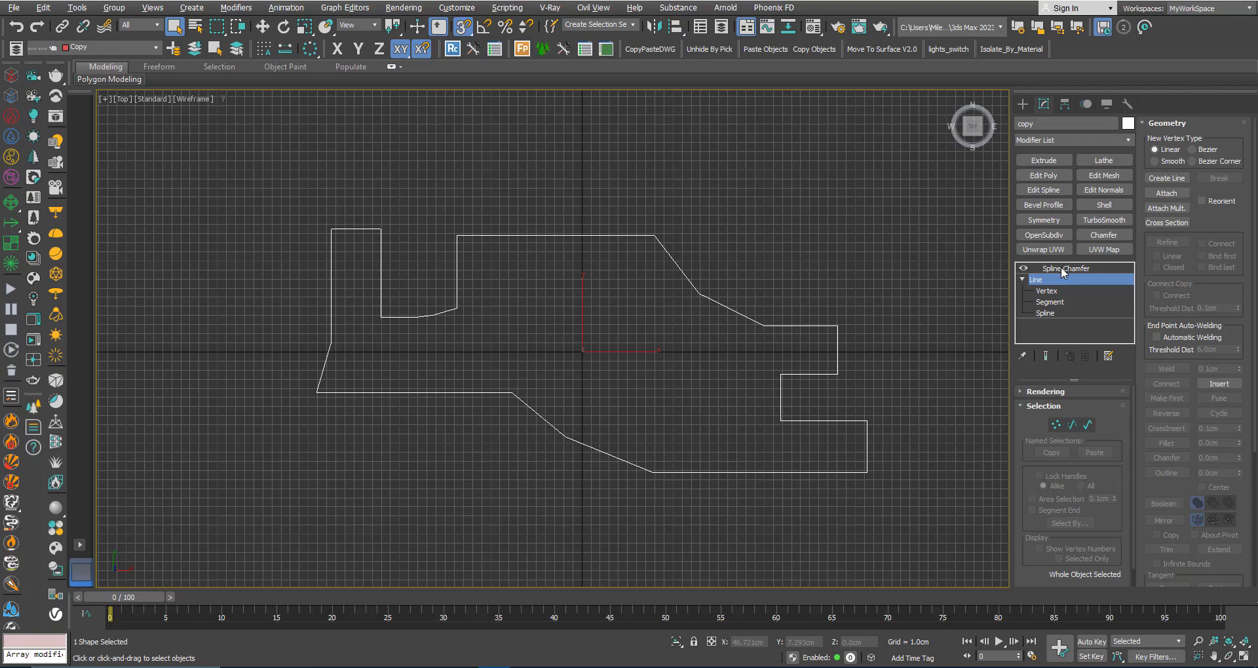
Step: Return to the Spline Chamfer modifier, set the Amount to about 1.598 cm, and turn off Corner Knots Only
left_click(1062, 269)
mouse_move(1121, 420)
left_mouse_down()
mouse_move(1122, 358)
mouse_move(1112, 401)
left_mouse_up()
left_click(1021, 521)
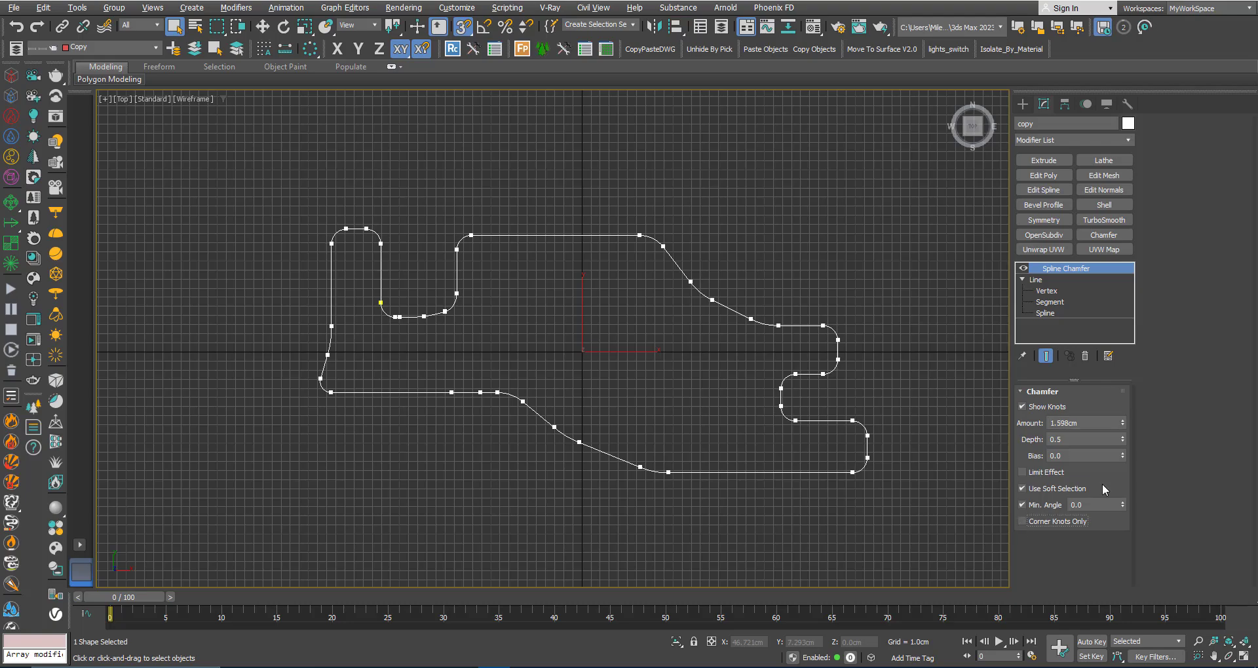
Step: Lower the Spline Chamfer Amount to about 0.79 cm and set the Min. Angle to 20.0
left_click_drag(1125, 423, 1121, 471)
left_click(1087, 504)
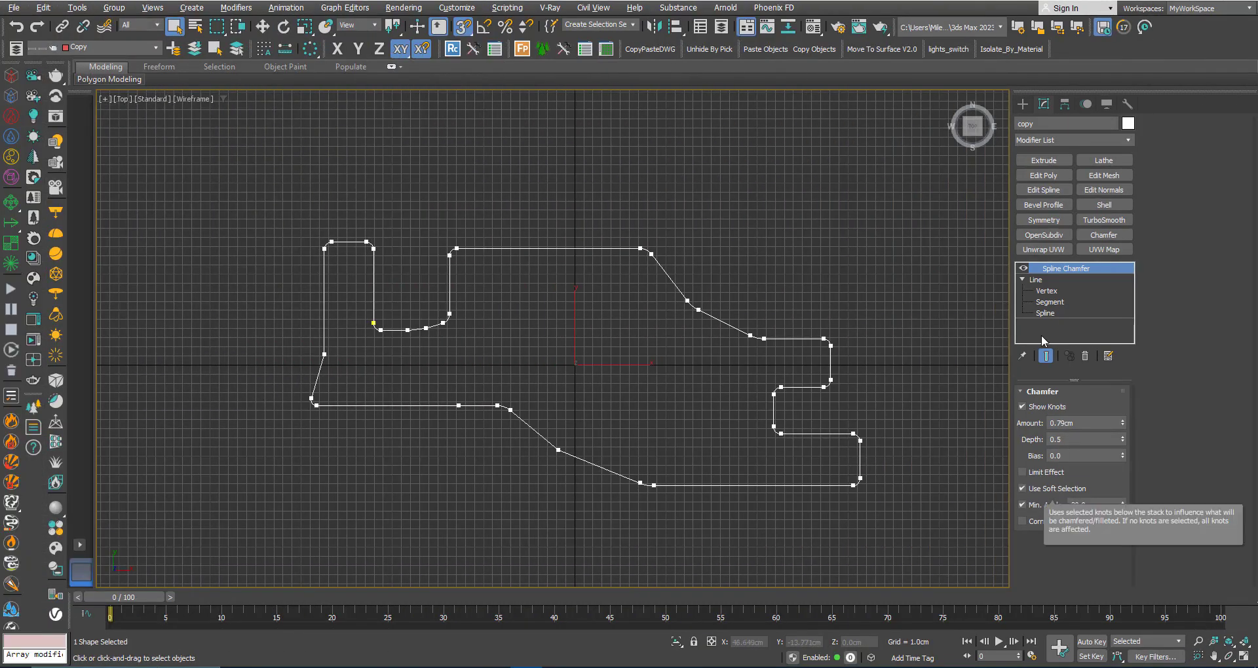
Step: Select only the vertices around the notched right end of the base Line and return to the Spline Chamfer modifier
left_click(1036, 281)
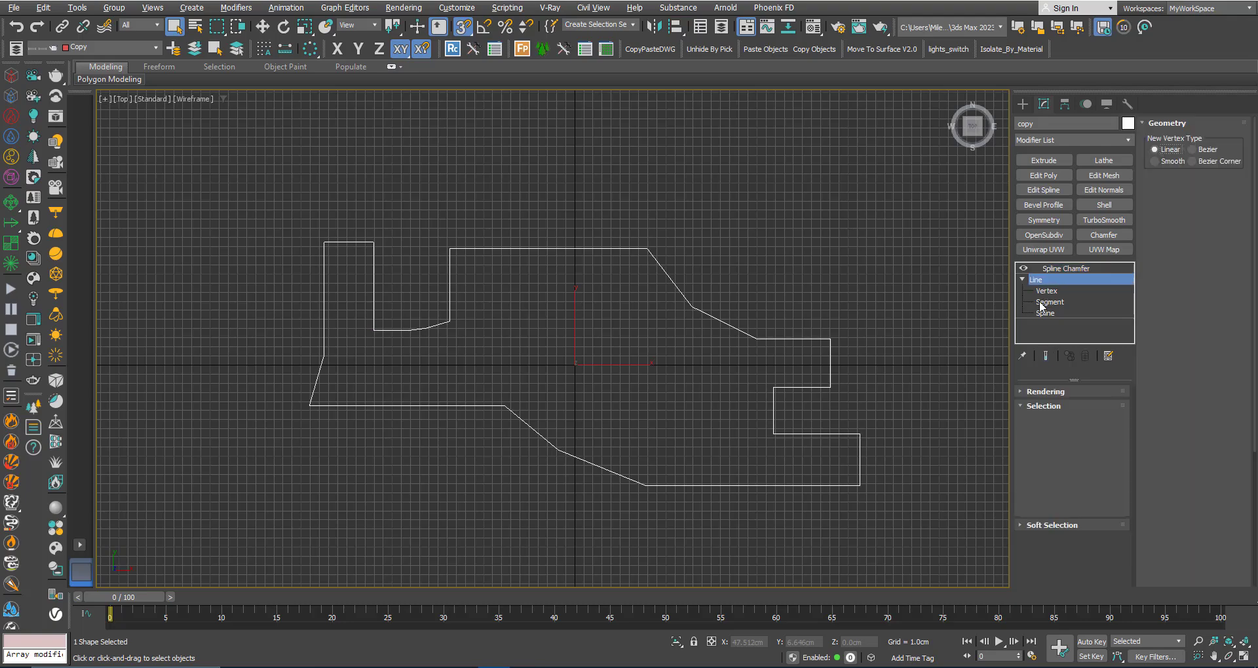
left_click(1051, 294)
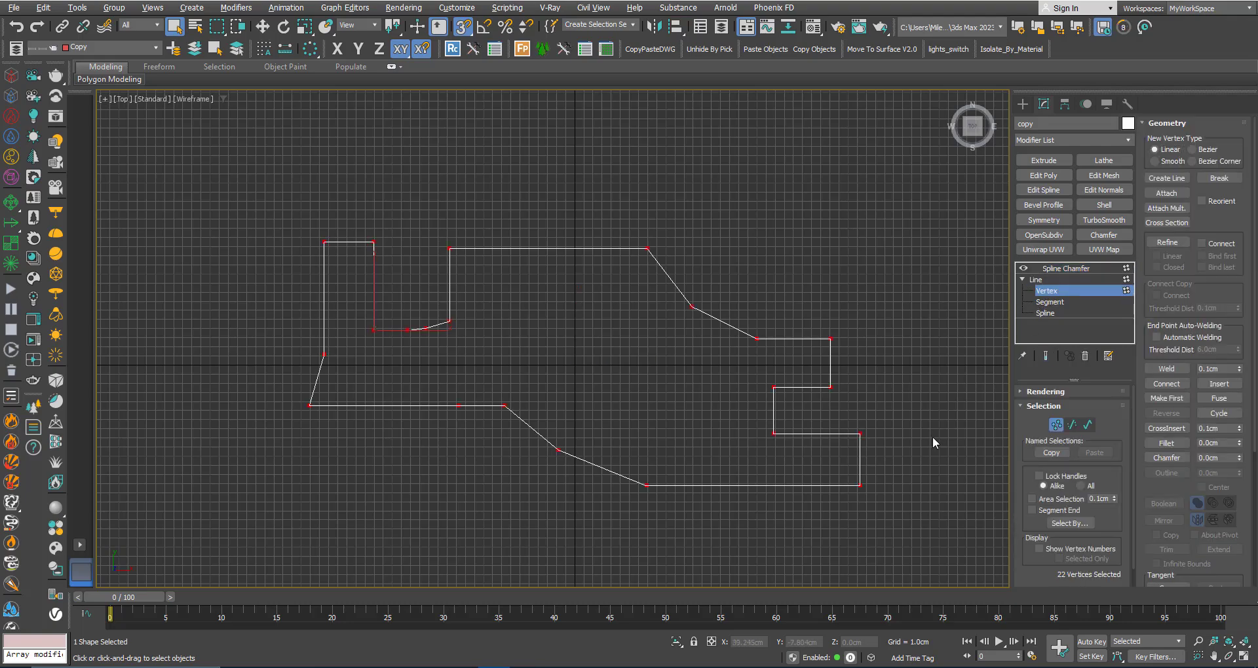
left_click_drag(914, 521, 741, 315)
left_click(1056, 273)
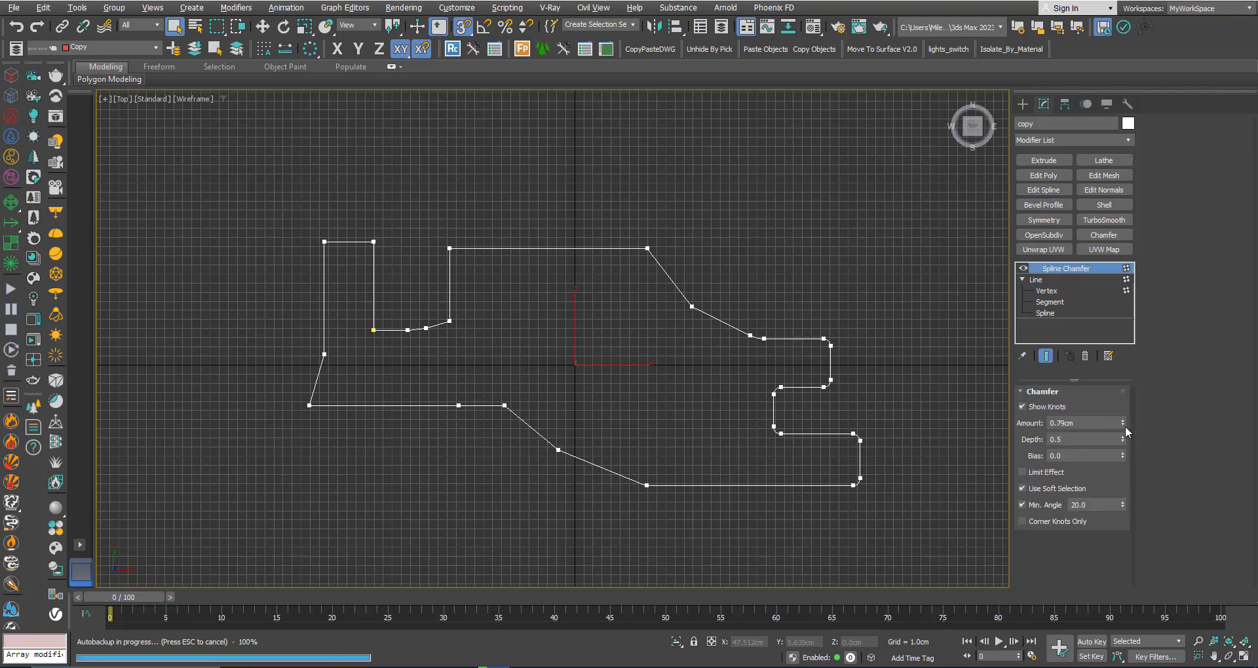
Step: Set the Spline Chamfer Depth to 0.0 and the Amount to about 1.65 cm for the selected right-end corners
mouse_move(1126, 425)
left_mouse_down()
mouse_move(1117, 387)
mouse_move(1112, 406)
left_mouse_up()
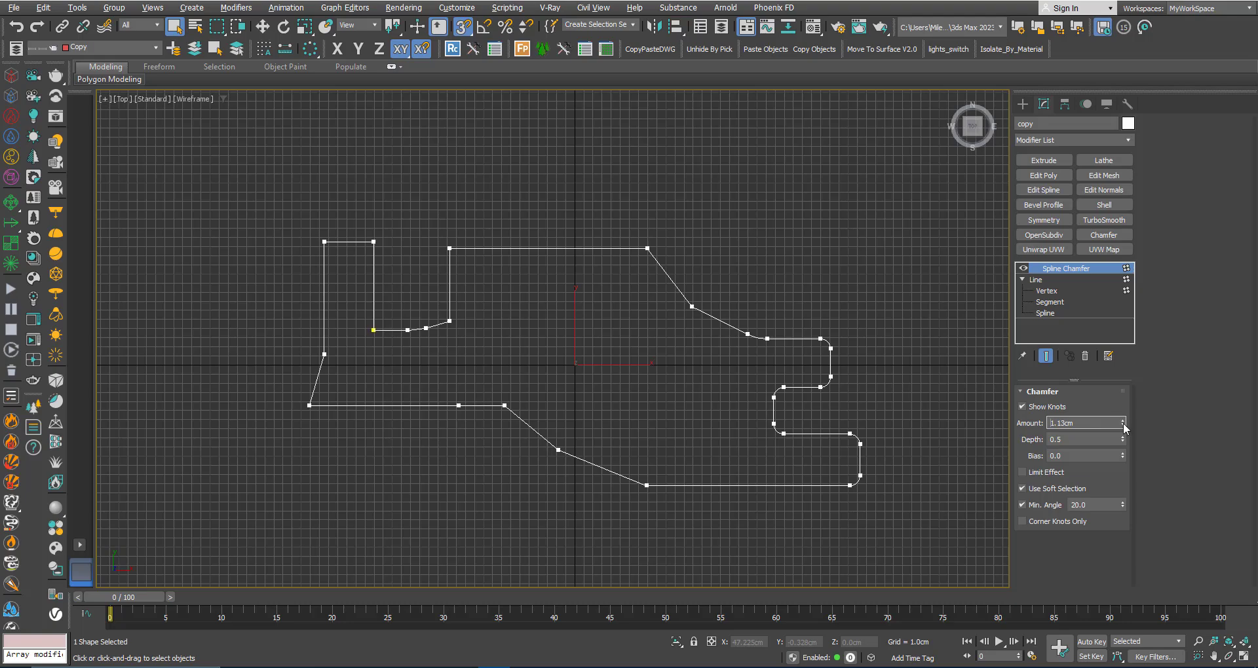
left_click_drag(1125, 428, 1124, 431)
right_click(1121, 444)
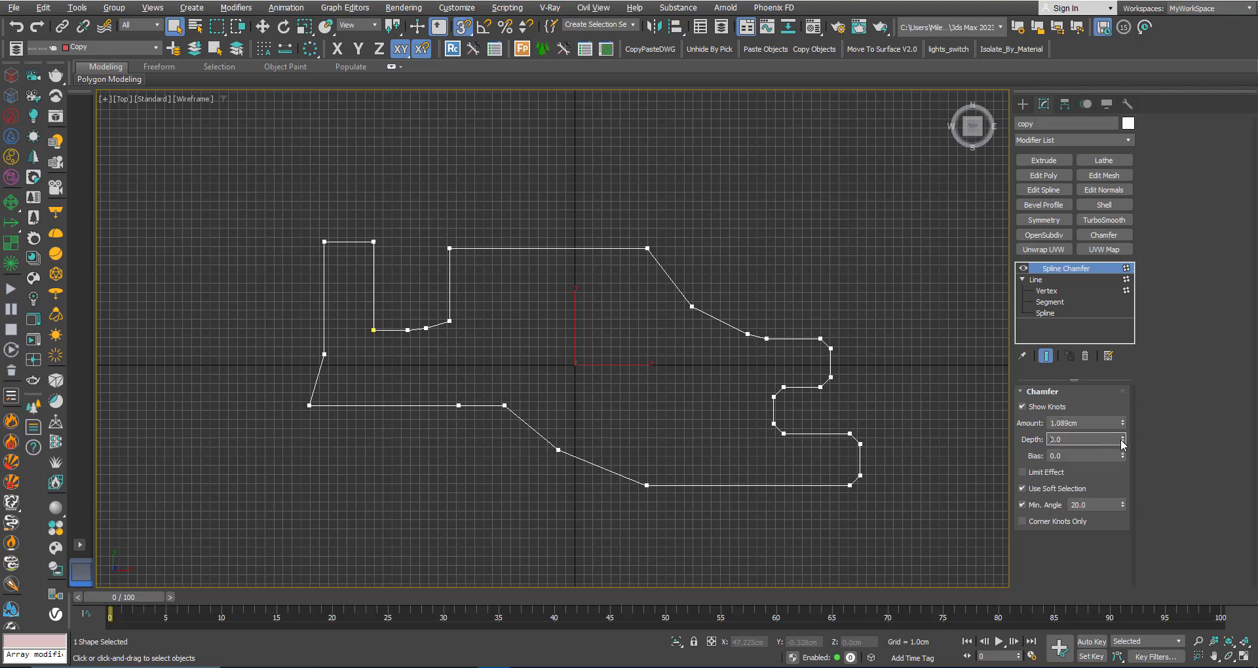
left_click_drag(1124, 419, 1116, 393)
scroll(924, 451, "up", 2)
scroll(924, 445, "down", 2)
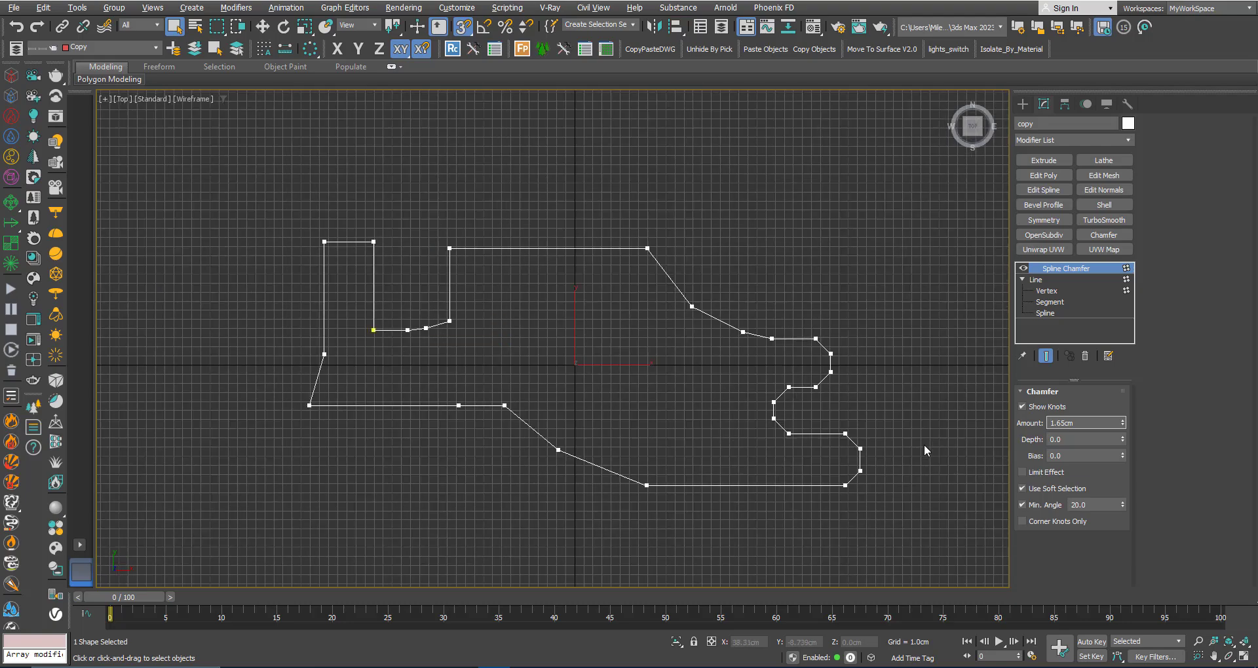
Step: Clear the vertex selection on the base Line, return to the Spline Chamfer, and try an Amount of about 1.636 cm
left_click(1046, 280)
key("1")
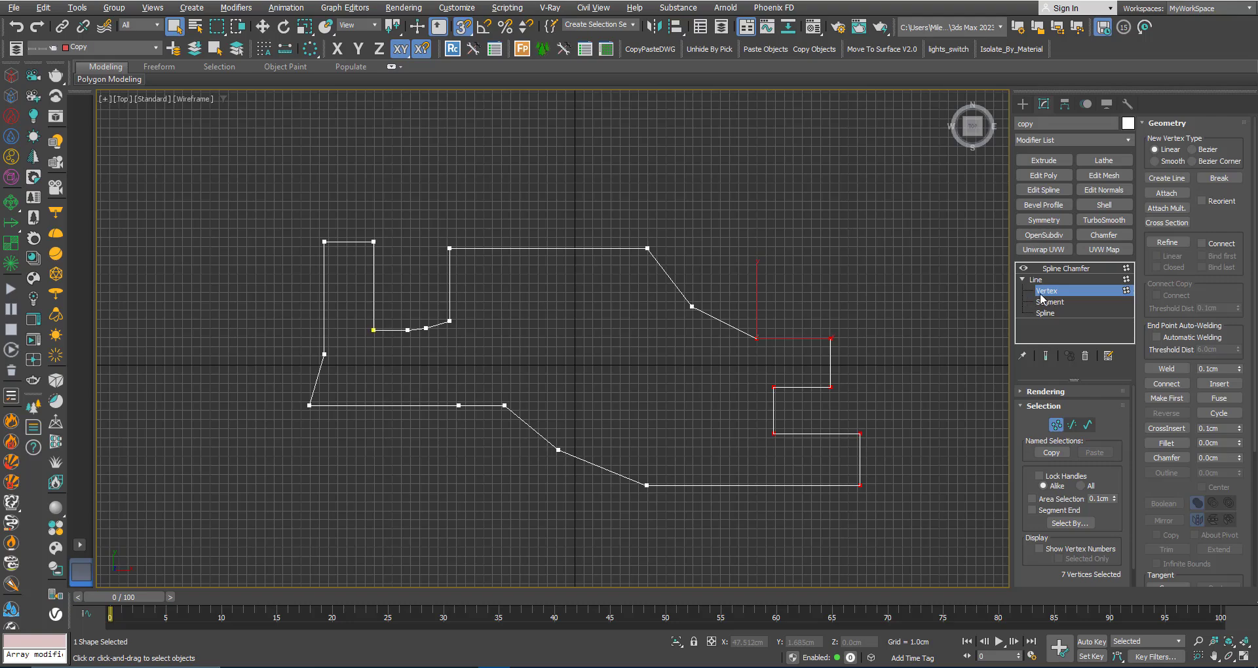
left_click(890, 382)
left_click(1062, 269)
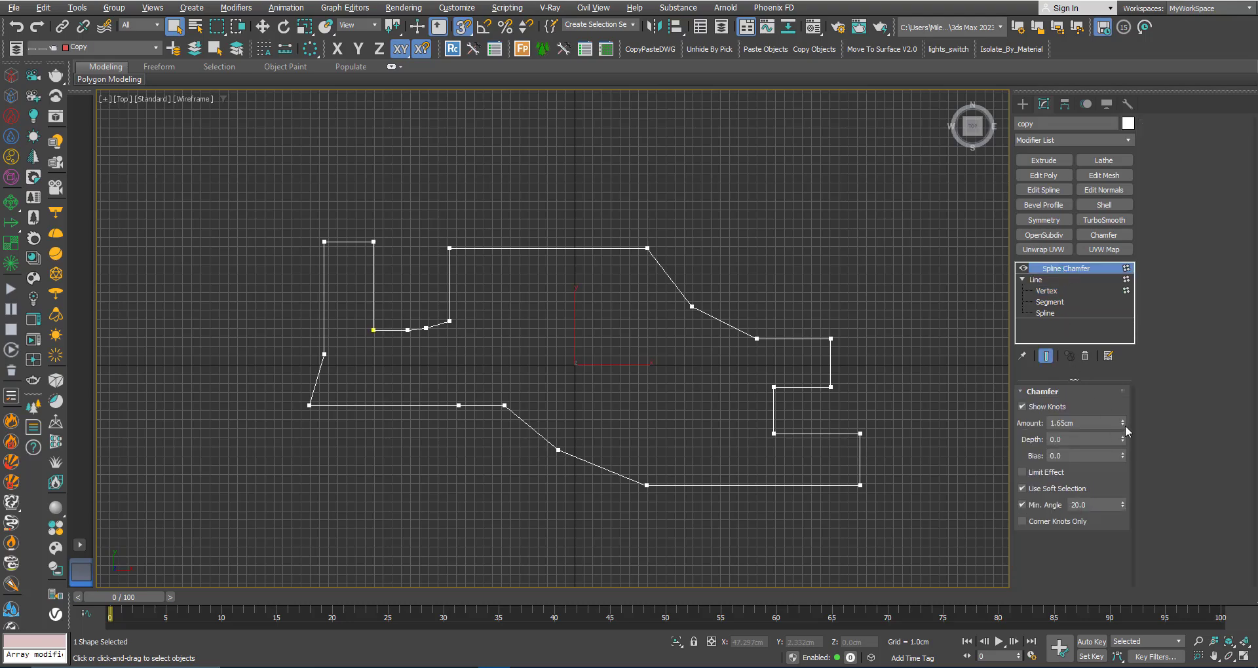
mouse_move(1122, 419)
left_mouse_down()
mouse_move(1118, 374)
mouse_move(1120, 448)
mouse_move(1128, 405)
left_mouse_up()
Step: Turn off Use Soft Selection to try an Amount of about 1.201 cm, re-enable it, and set the Amount to about 1.397 cm
left_click(1023, 489)
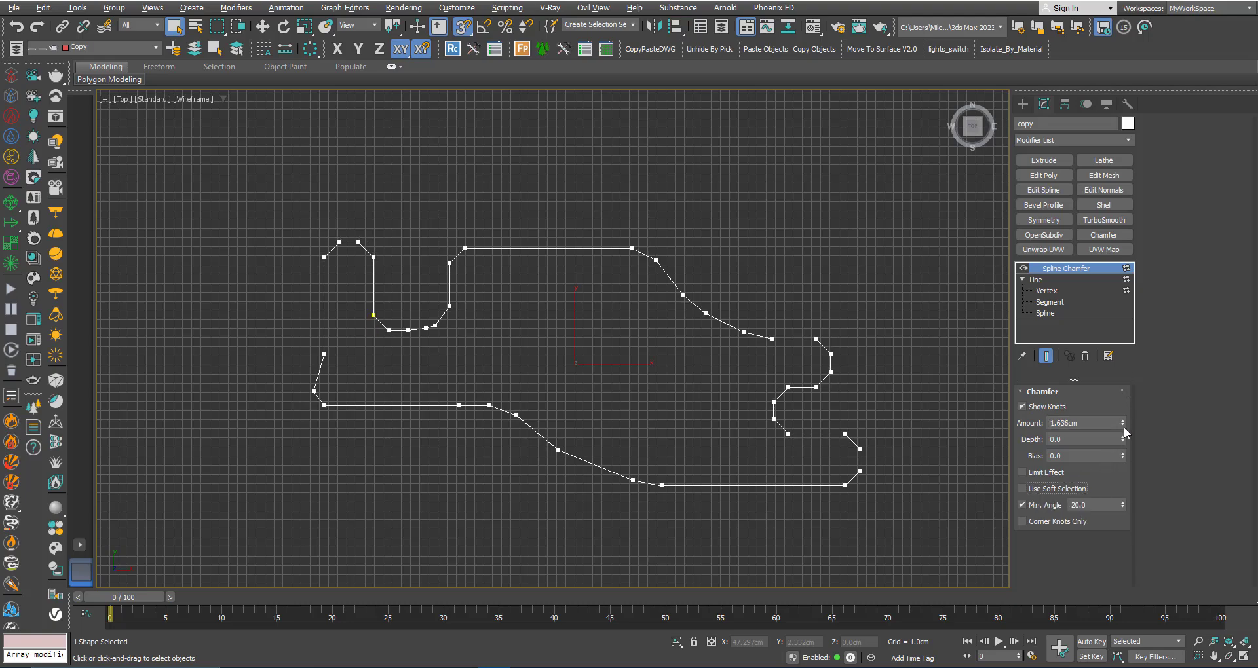
left_click_drag(1122, 421, 1120, 445)
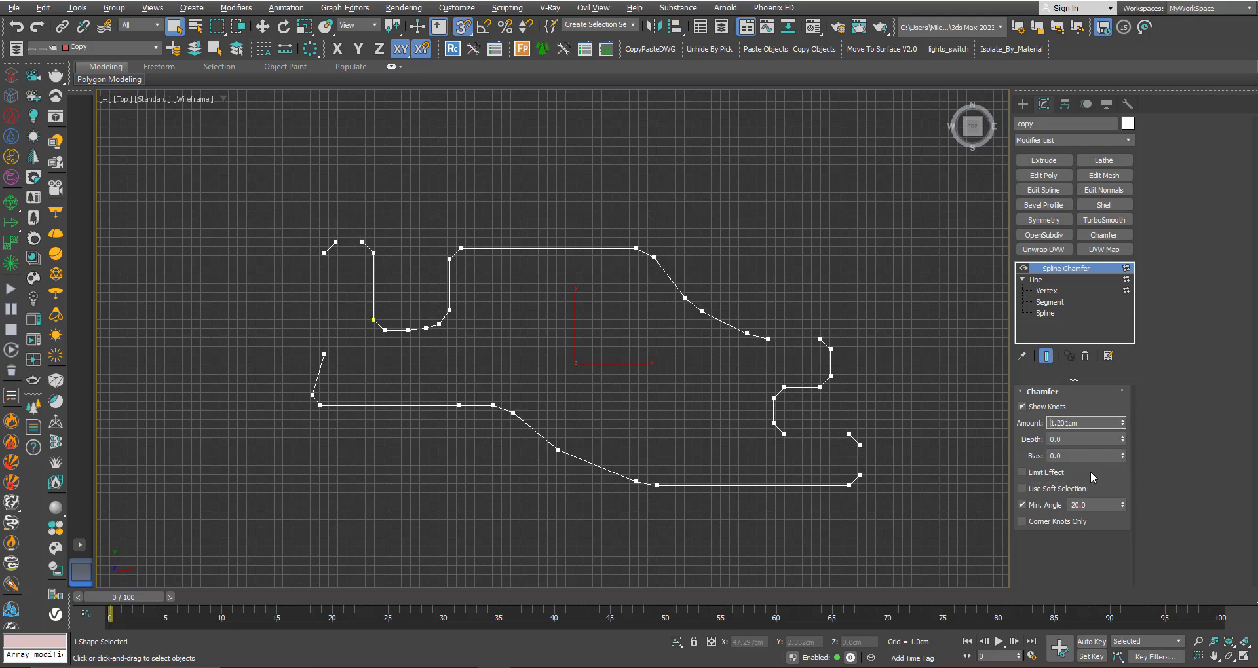
left_click(1022, 489)
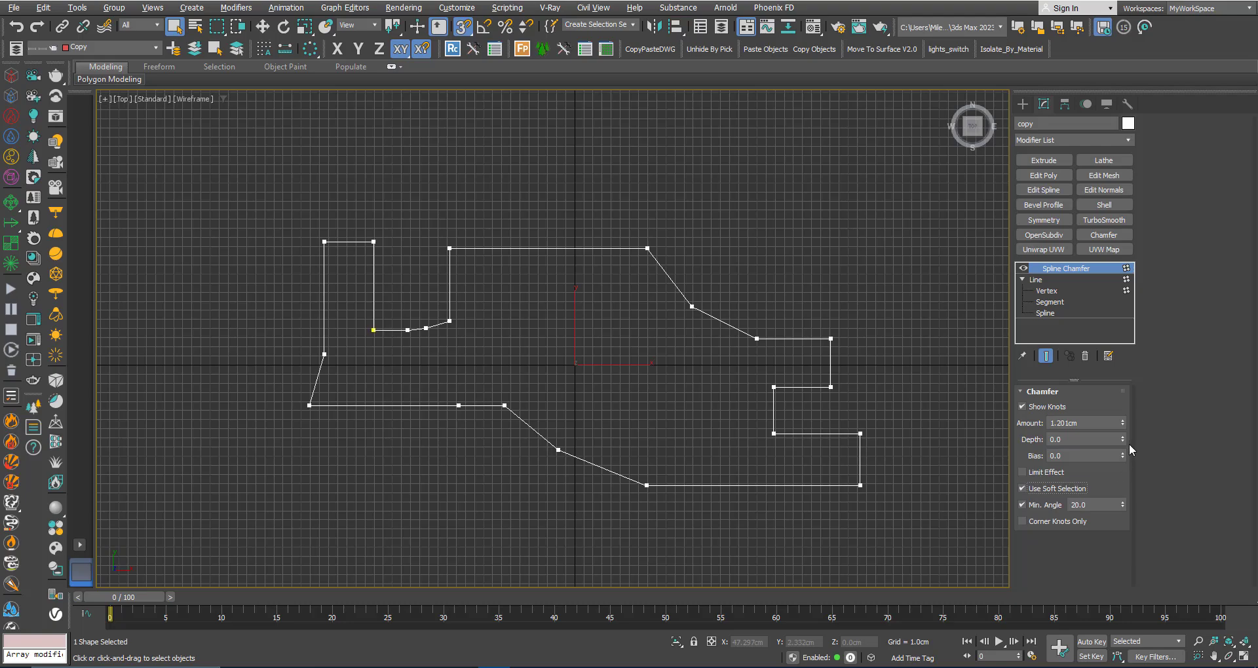
mouse_move(1122, 420)
left_mouse_down()
mouse_move(1123, 409)
mouse_move(1123, 436)
left_mouse_up()
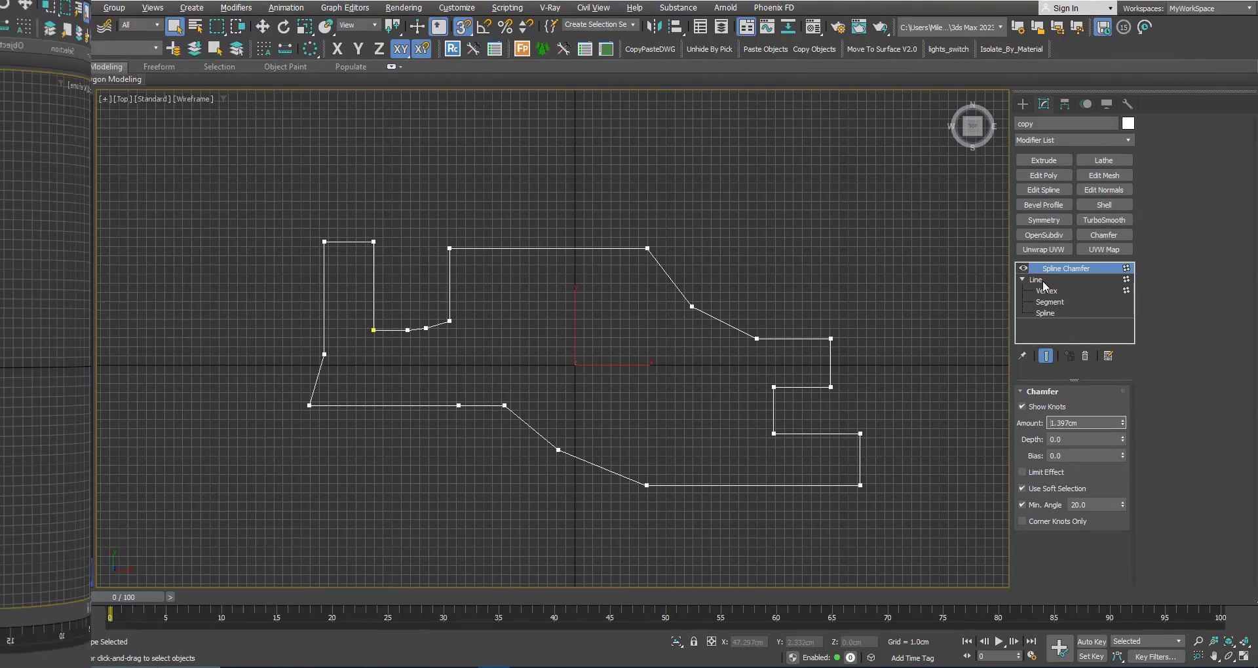
Step: Reselect the right-end vertices of the base Line and set the Spline Chamfer Amount to about 1.623 cm
left_click(1033, 280)
left_click(1044, 290)
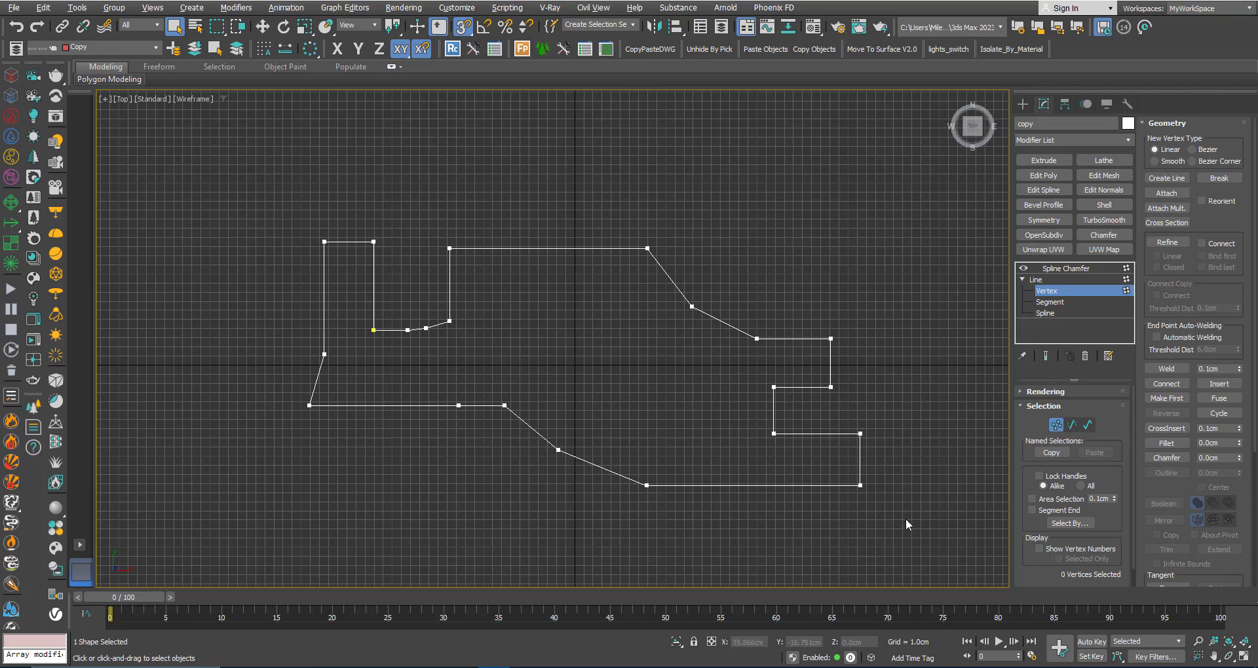
left_click_drag(905, 519, 739, 313)
left_click(1061, 269)
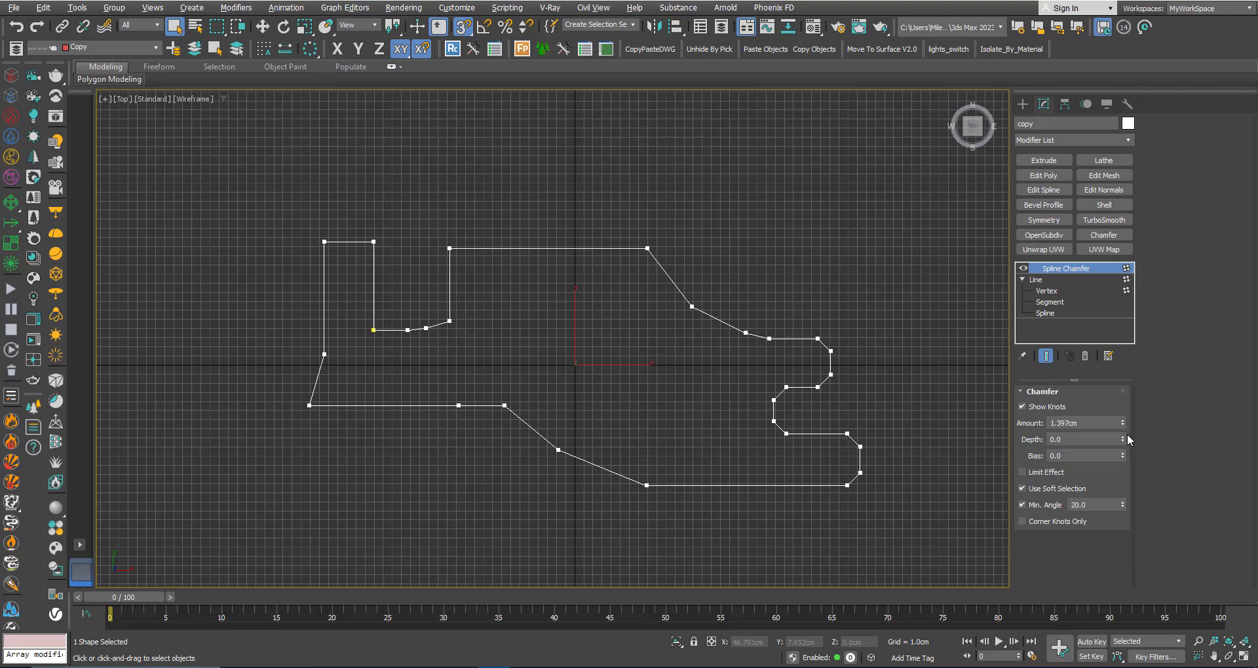
left_click_drag(1123, 423, 1110, 416)
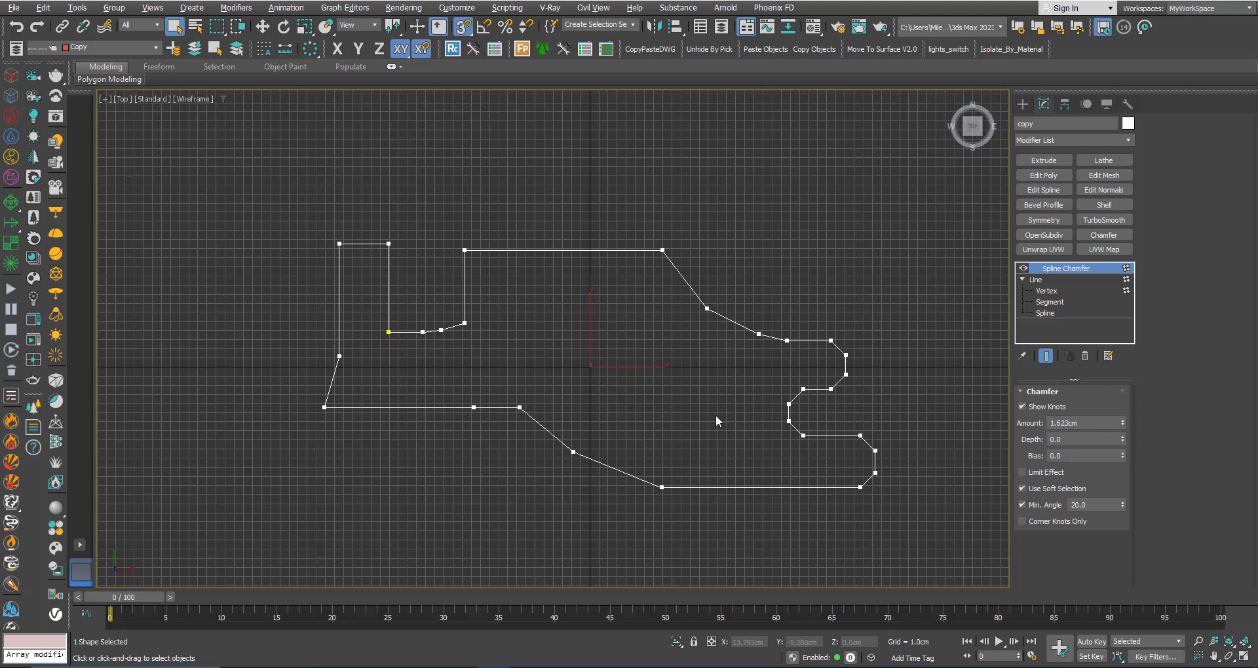
Step: Switch to the Perspective view and add an Edit Spline modifier above the Spline Chamfer, in vertex editing mode
key("p")
mouse_move(725, 415)
middle_mouse_down()
mouse_move(716, 357)
mouse_move(694, 397)
middle_mouse_up()
scroll(694, 397, "up", 5)
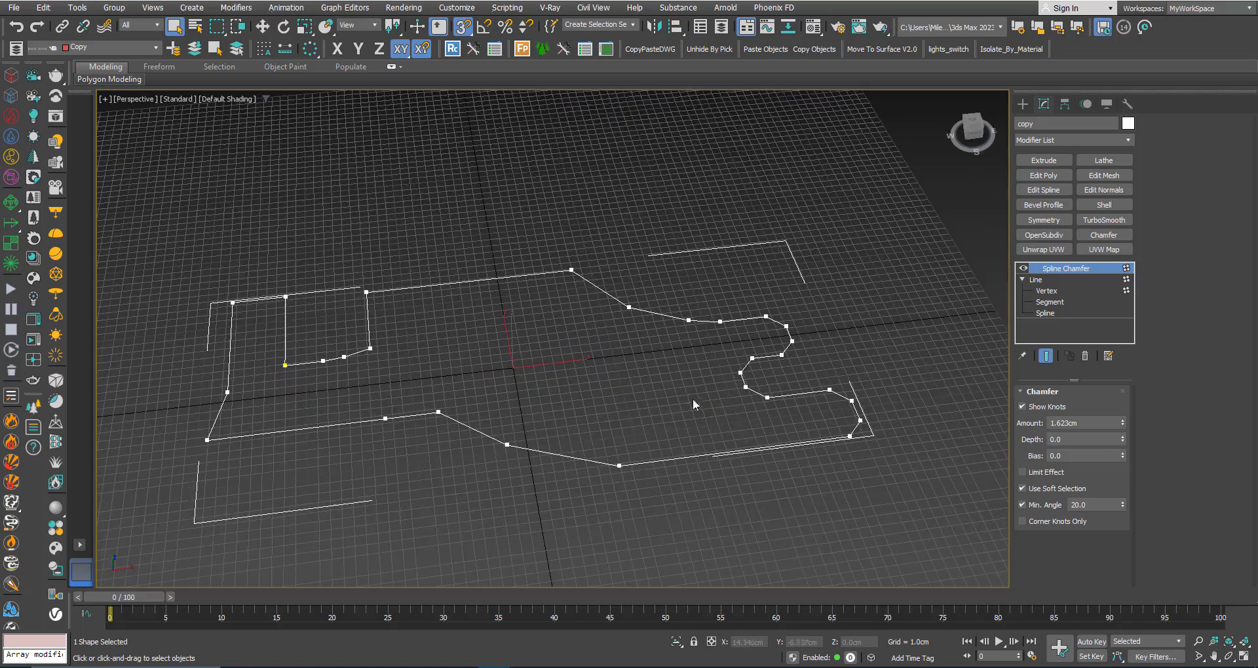
scroll(785, 352, "down", 4)
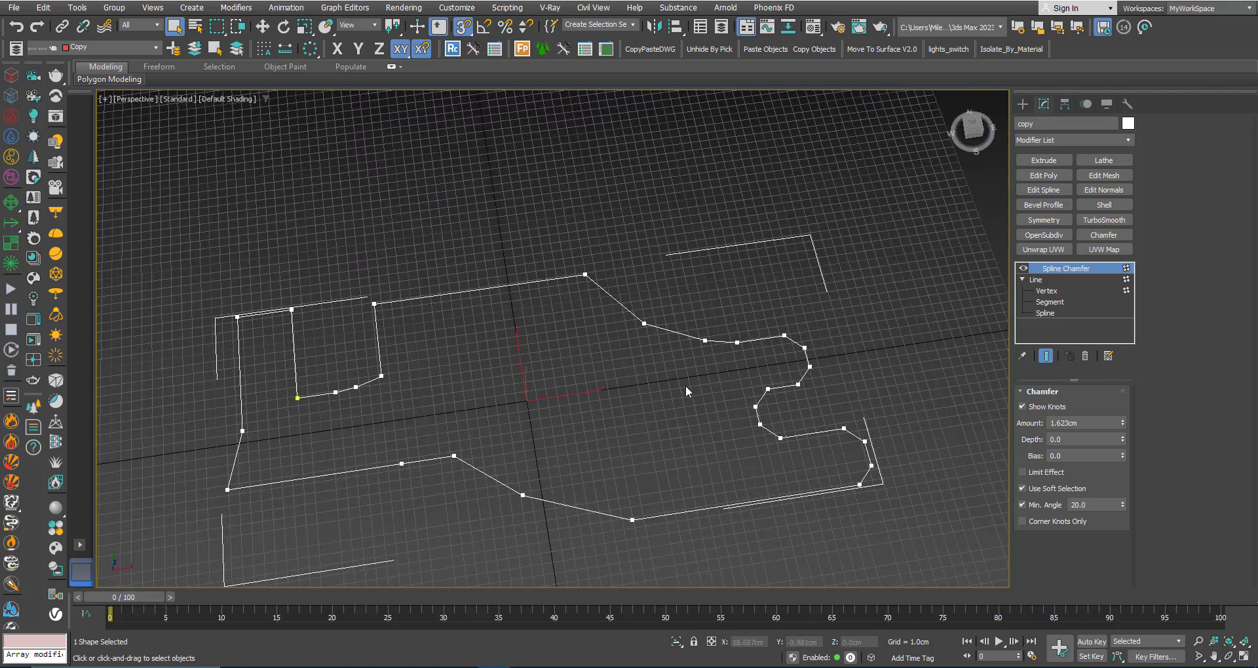
middle_click_drag(687, 391, 738, 325)
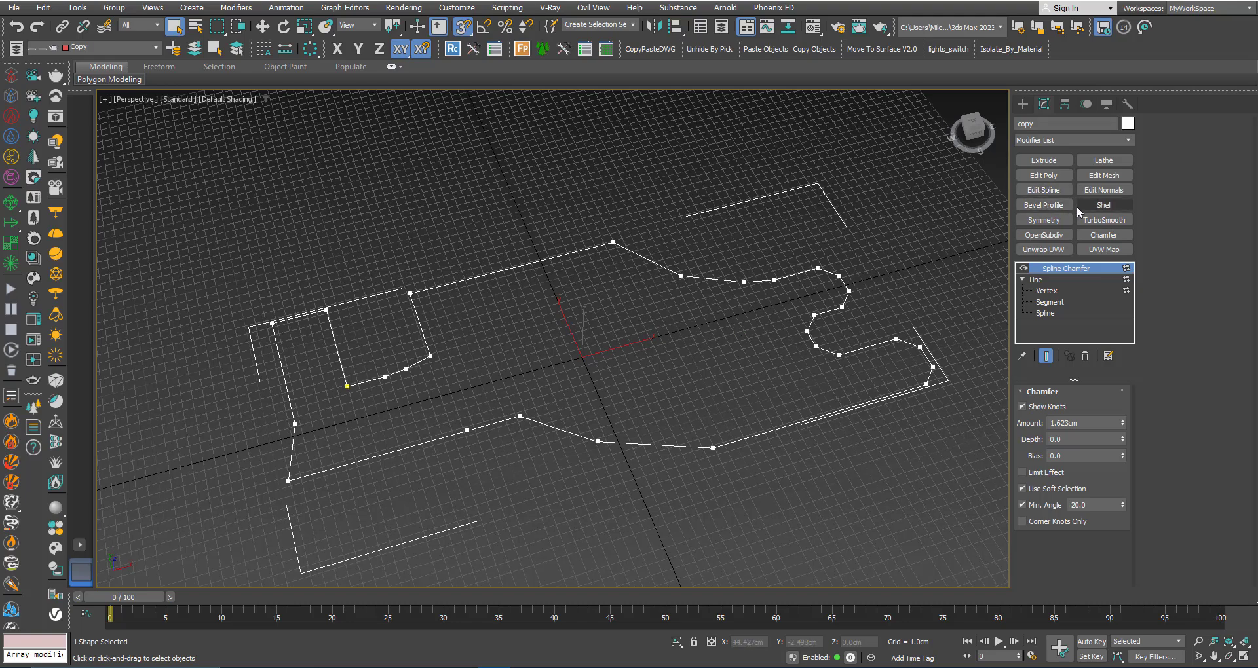
left_click(1043, 190)
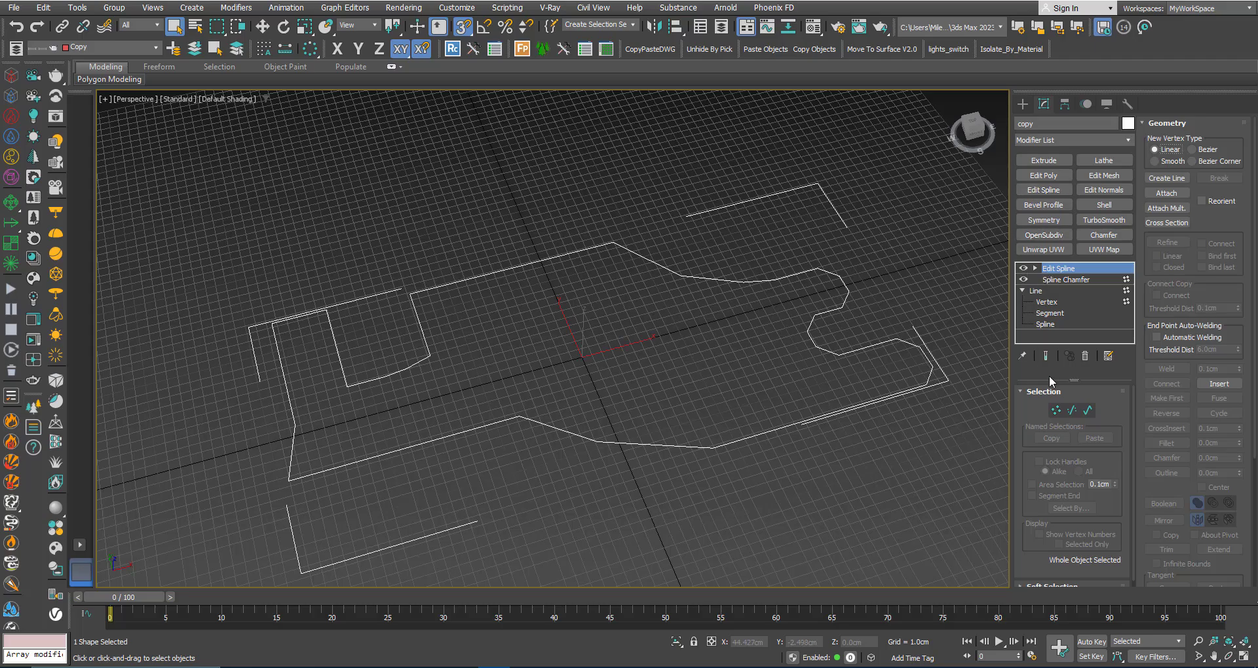
left_click(1055, 410)
Step: Select the two vertices at the open upper end of the slot in the Edit Spline modifier
mouse_move(505, 421)
middle_mouse_down()
mouse_move(567, 395)
mouse_move(550, 396)
mouse_move(549, 410)
middle_mouse_up()
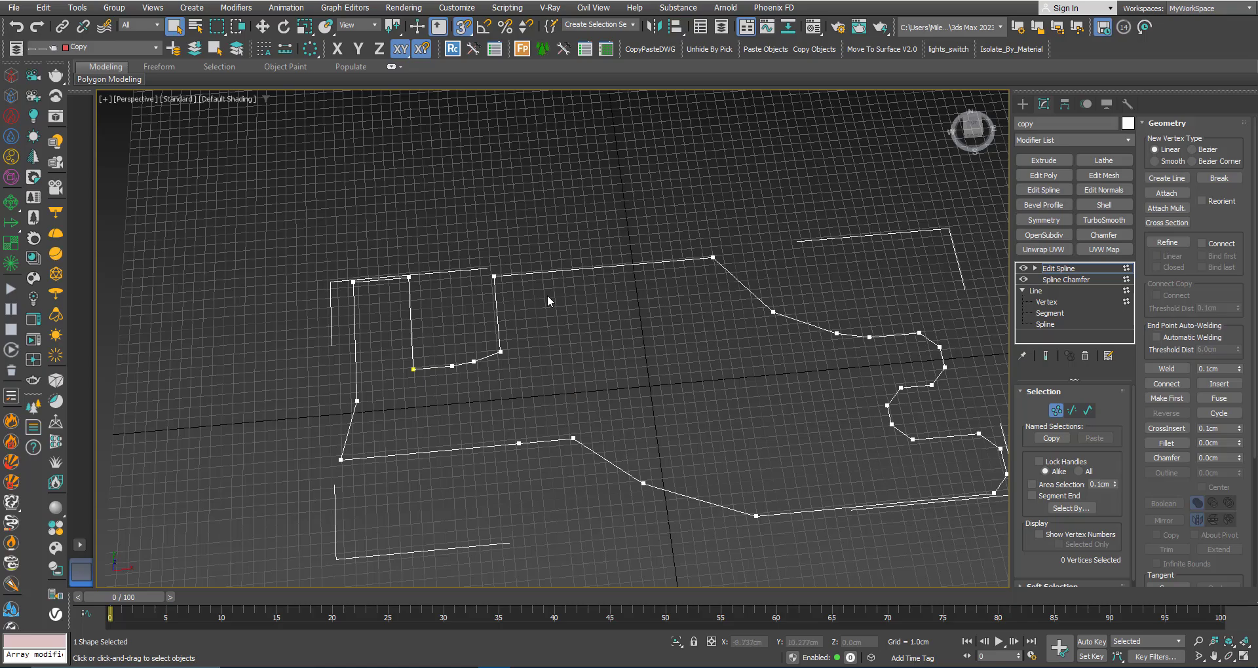
left_click_drag(548, 296, 401, 247)
middle_click_drag(475, 286, 498, 272, "alt")
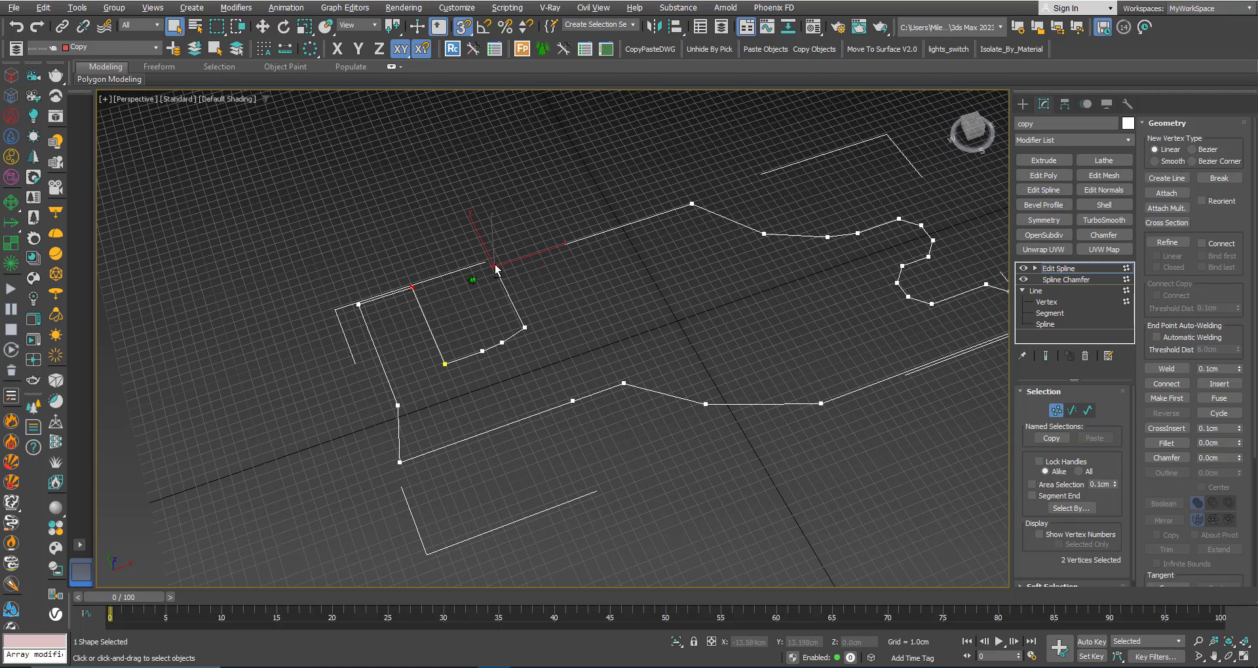
Step: Add a second Spline Chamfer modifier above the Edit Spline for the selected slot vertices
left_click(1054, 140)
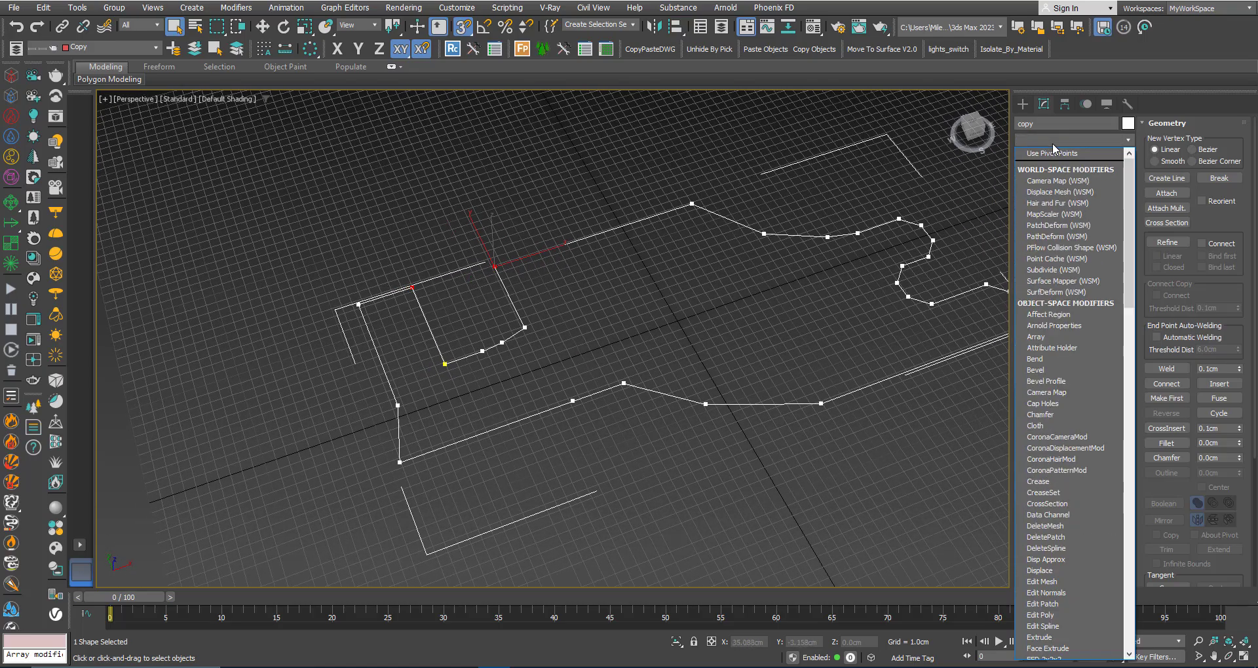
key("s")
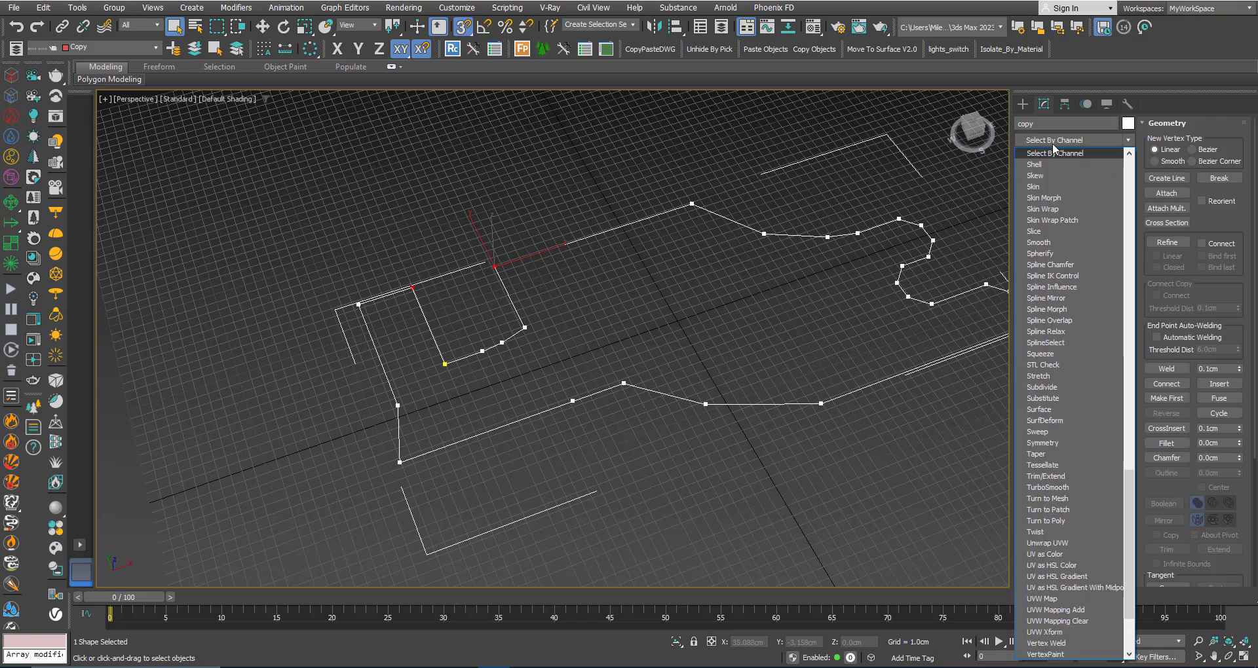
left_click(1046, 265)
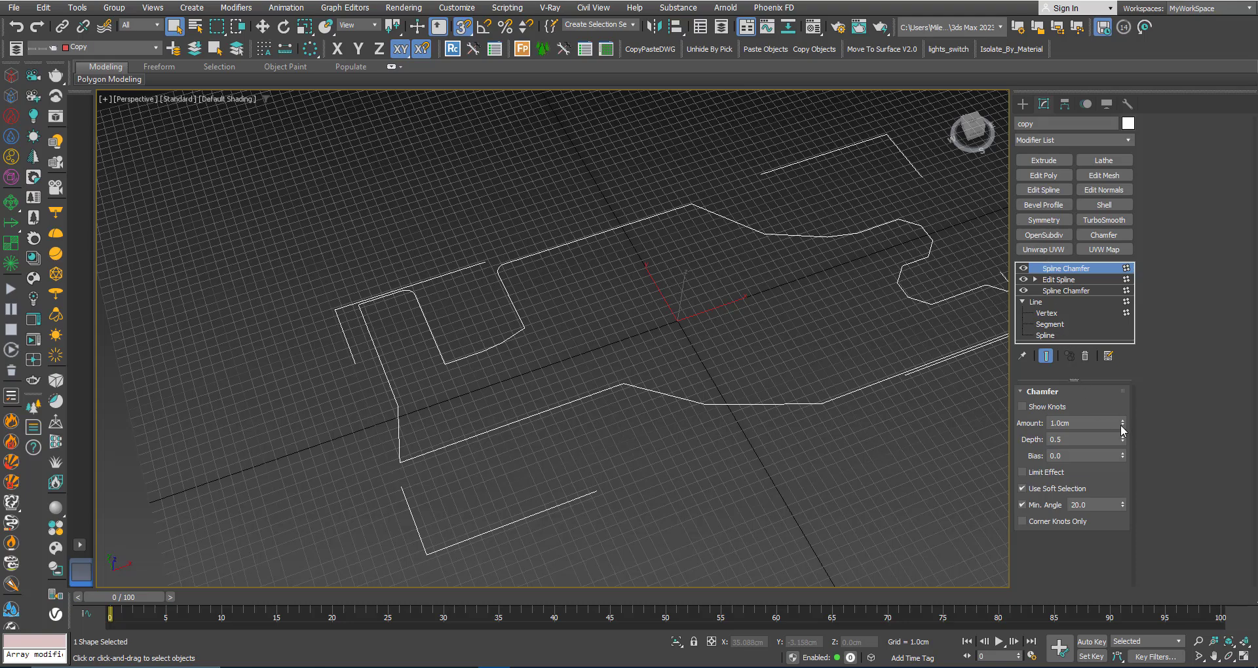
Step: Set the upper Spline Chamfer's Amount to about 4.521 cm for the slot vertices
left_click_drag(1122, 427, 1106, 342)
middle_click_drag(655, 354, 844, 416, "alt")
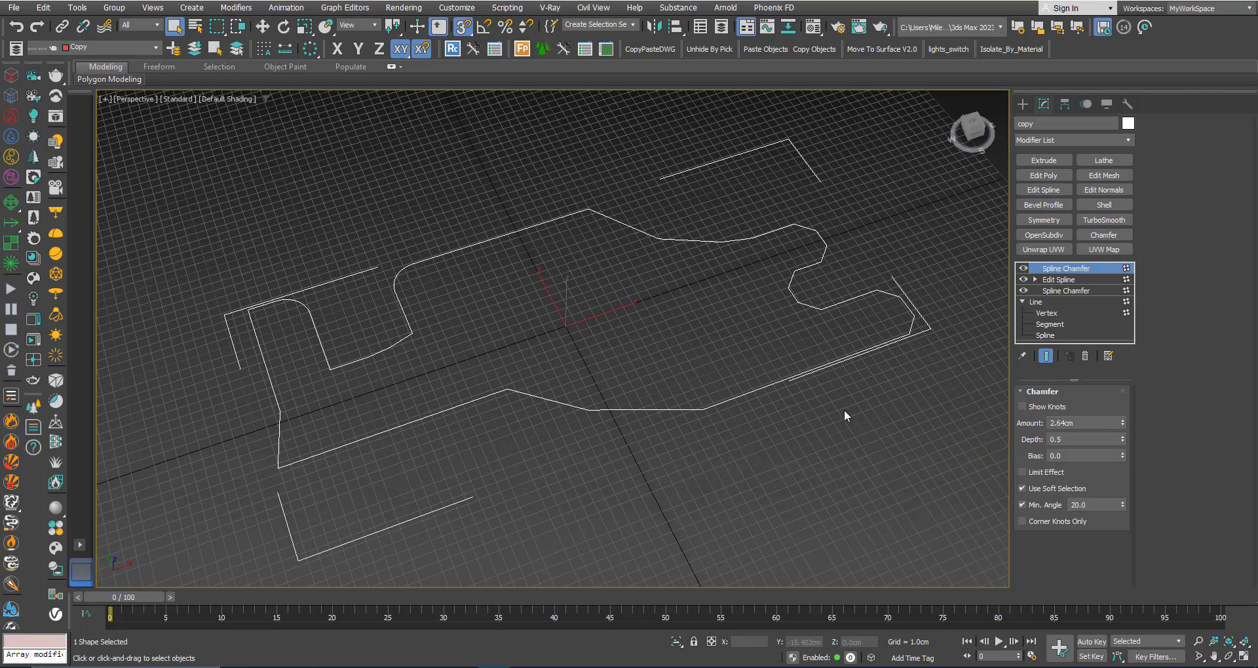
left_click_drag(1123, 424, 1094, 378)
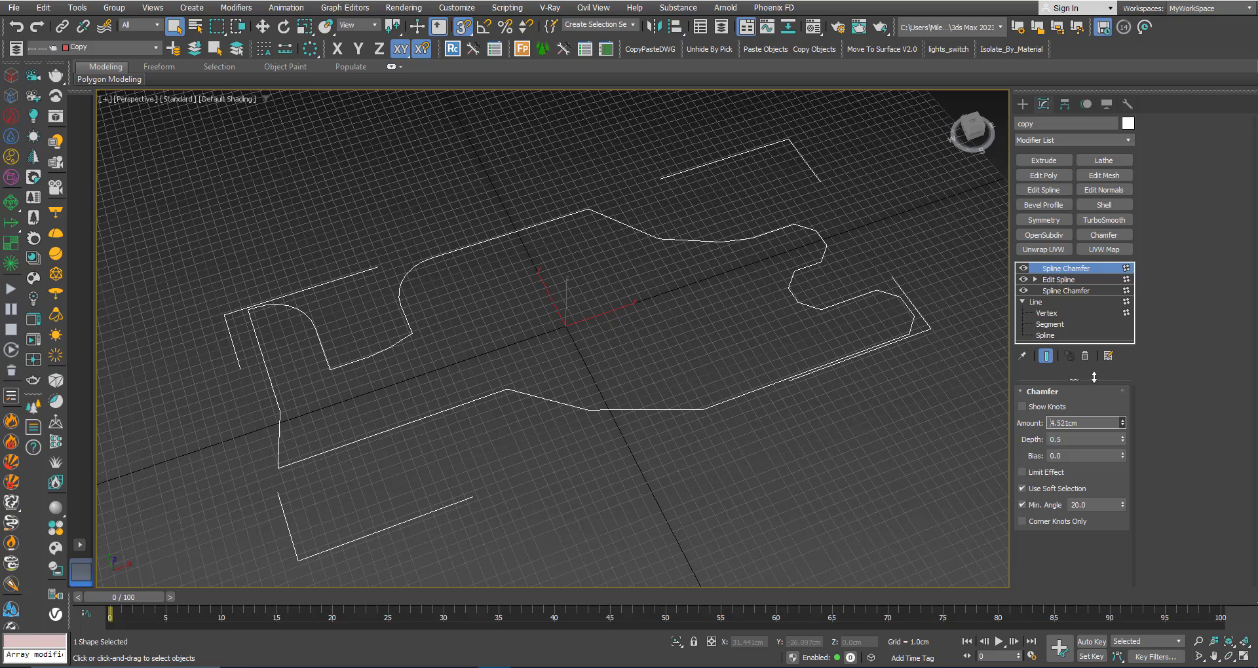
middle_click_drag(702, 364, 725, 362)
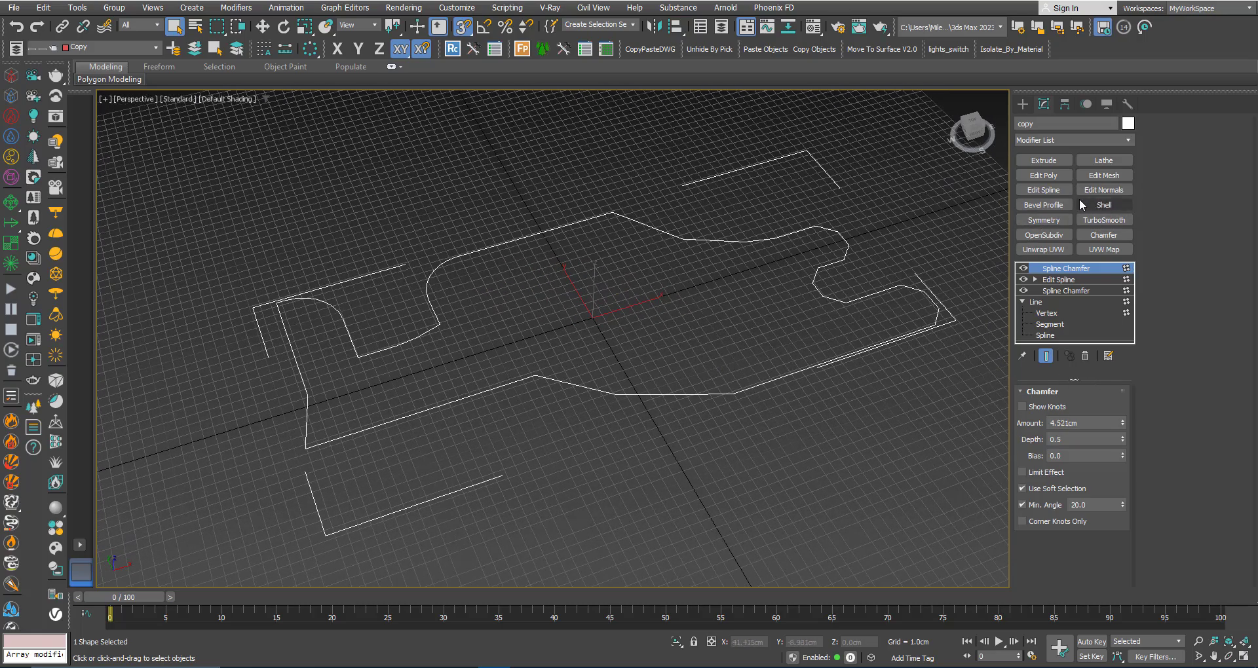
Step: Add an Extrude modifier above the upper Spline Chamfer and set its Amount to 3.0 cm
left_click(1043, 161)
middle_click_drag(552, 343, 573, 351)
left_click(1110, 407)
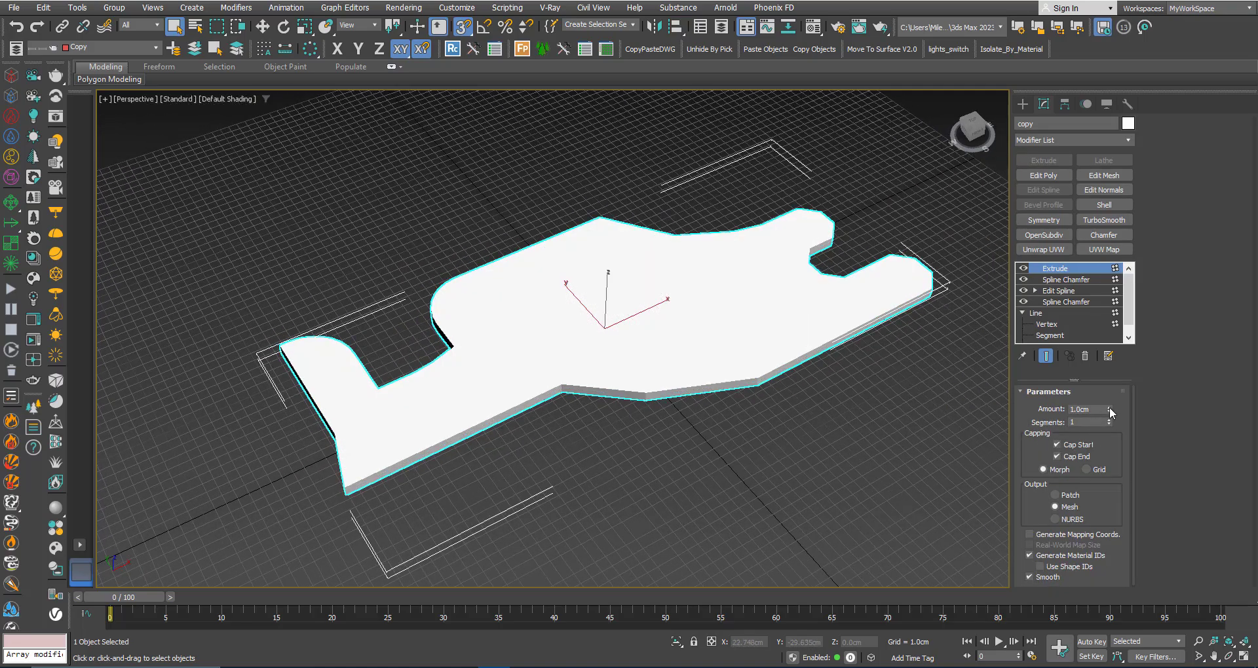
left_click(1110, 407)
left_click(1110, 407)
middle_click_drag(623, 359, 458, 412, "alt")
scroll(461, 414, "up", 3)
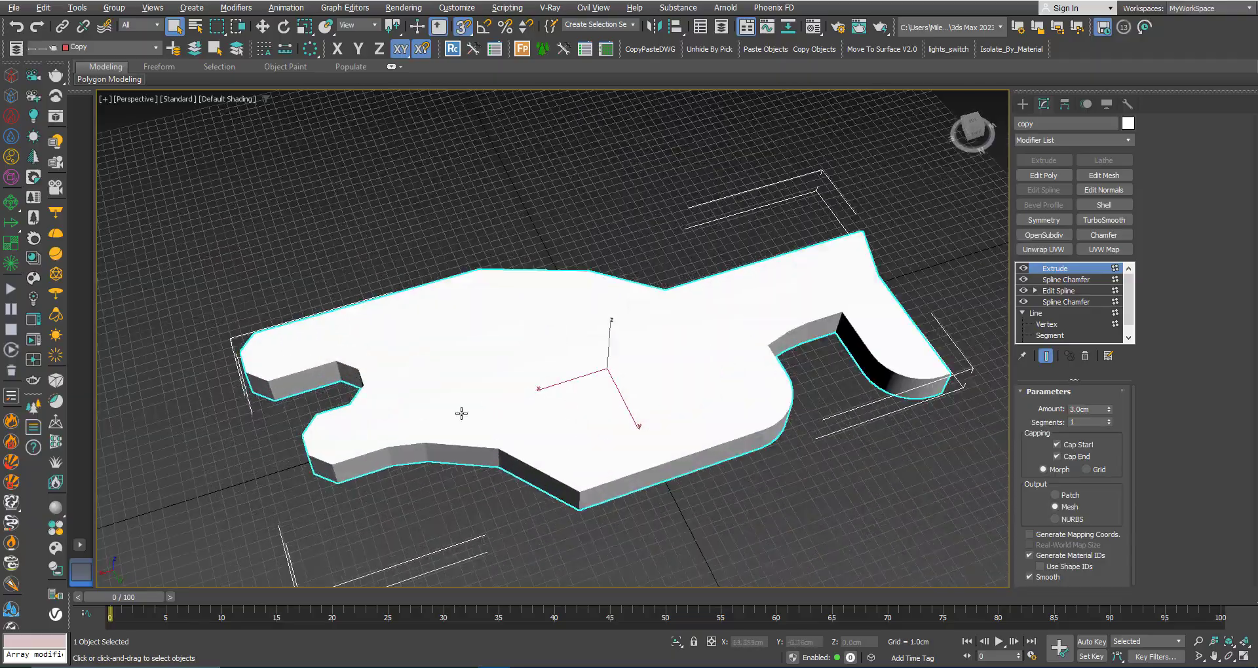
scroll(461, 413, "down", 2)
Step: Add an Edit Poly modifier above the Extrude and inset the solid's top polygon by about 0.357 cm
left_click(1027, 175)
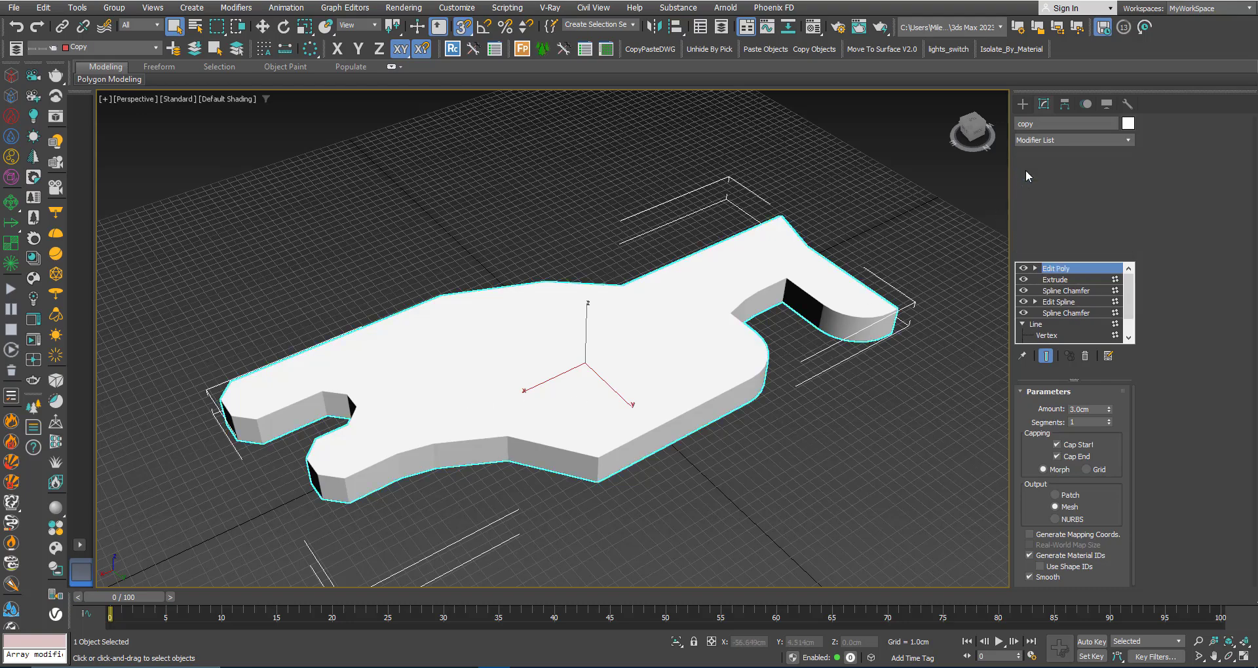
left_click(1204, 140)
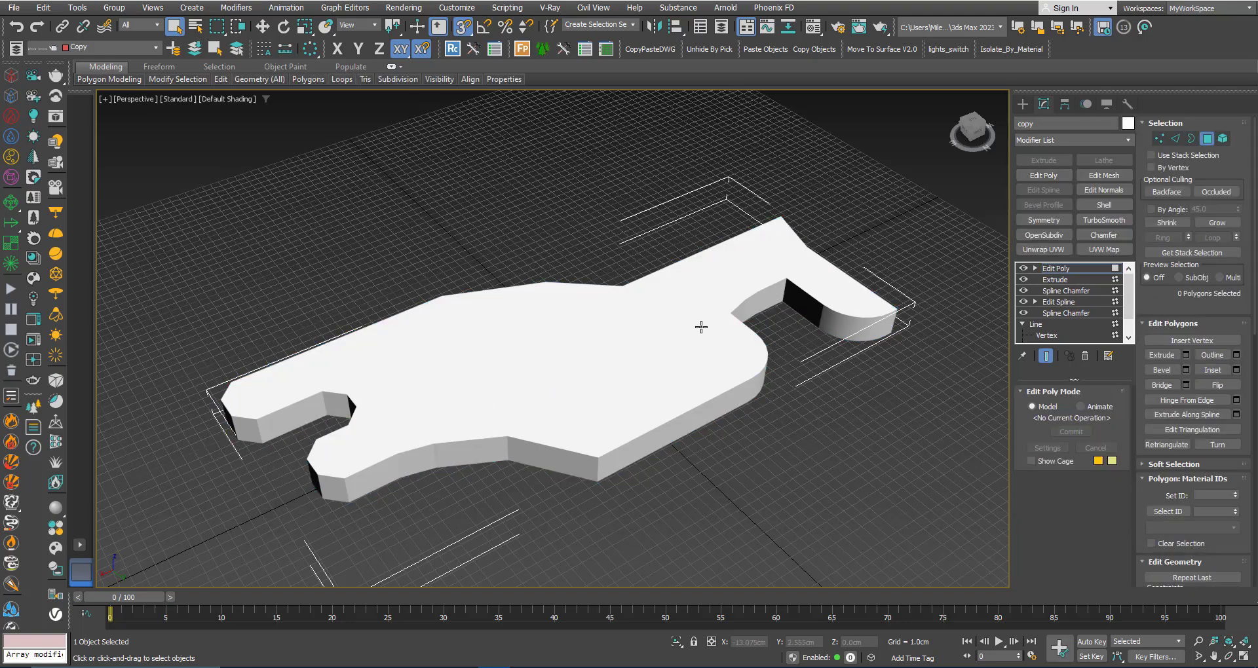
left_click(681, 329)
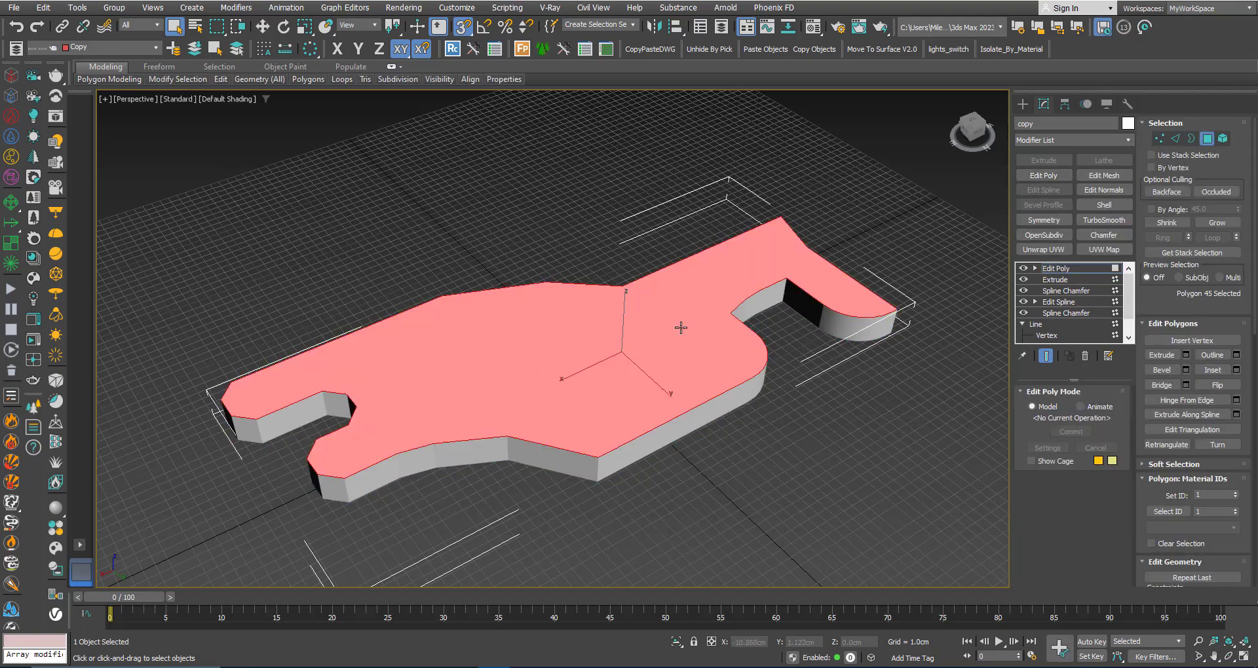
left_click(1236, 369)
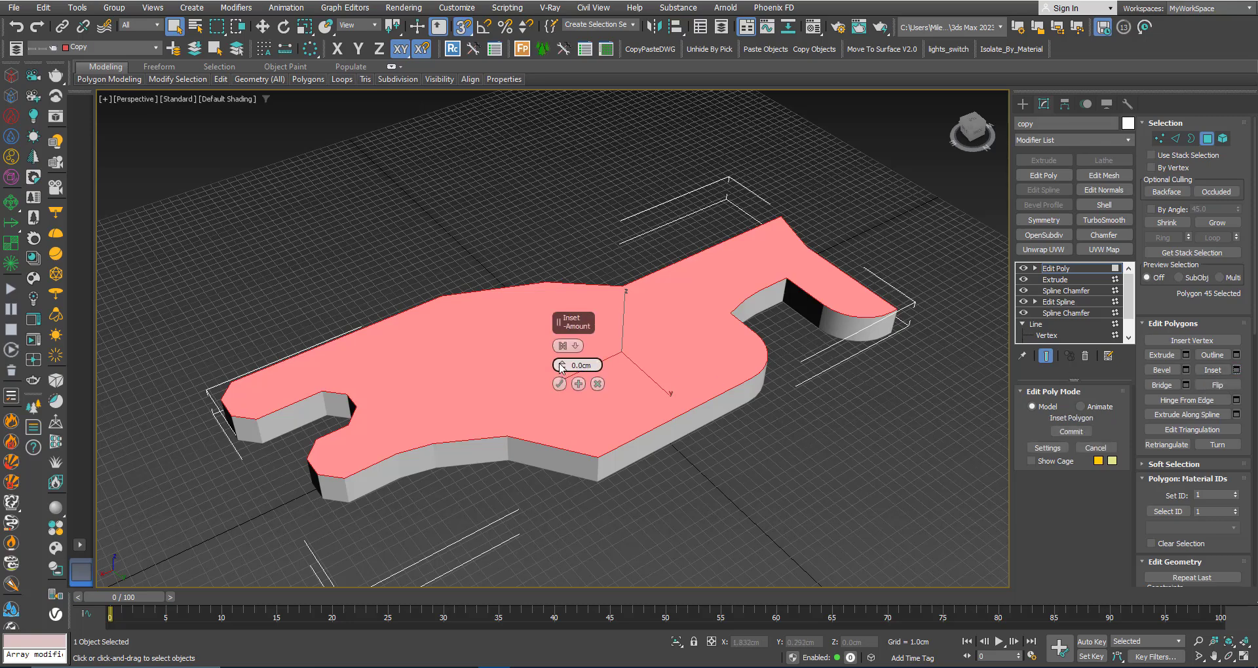
mouse_move(560, 364)
left_mouse_down()
mouse_move(559, 351)
mouse_move(555, 361)
left_mouse_up()
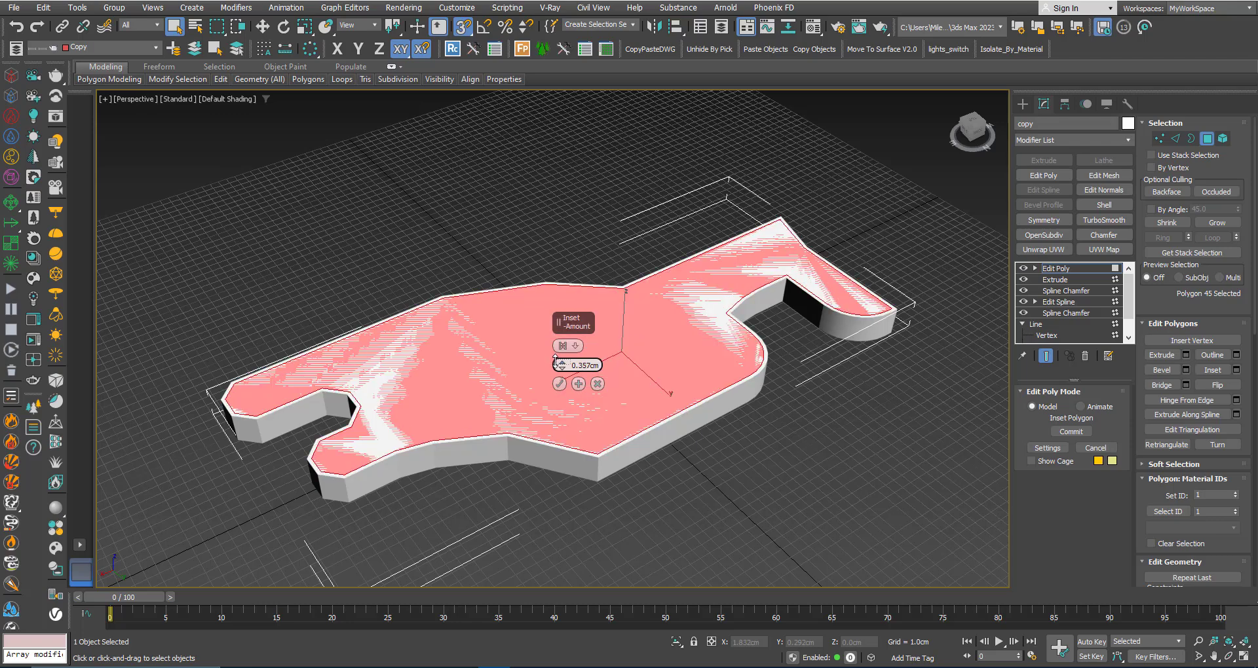
left_click(559, 384)
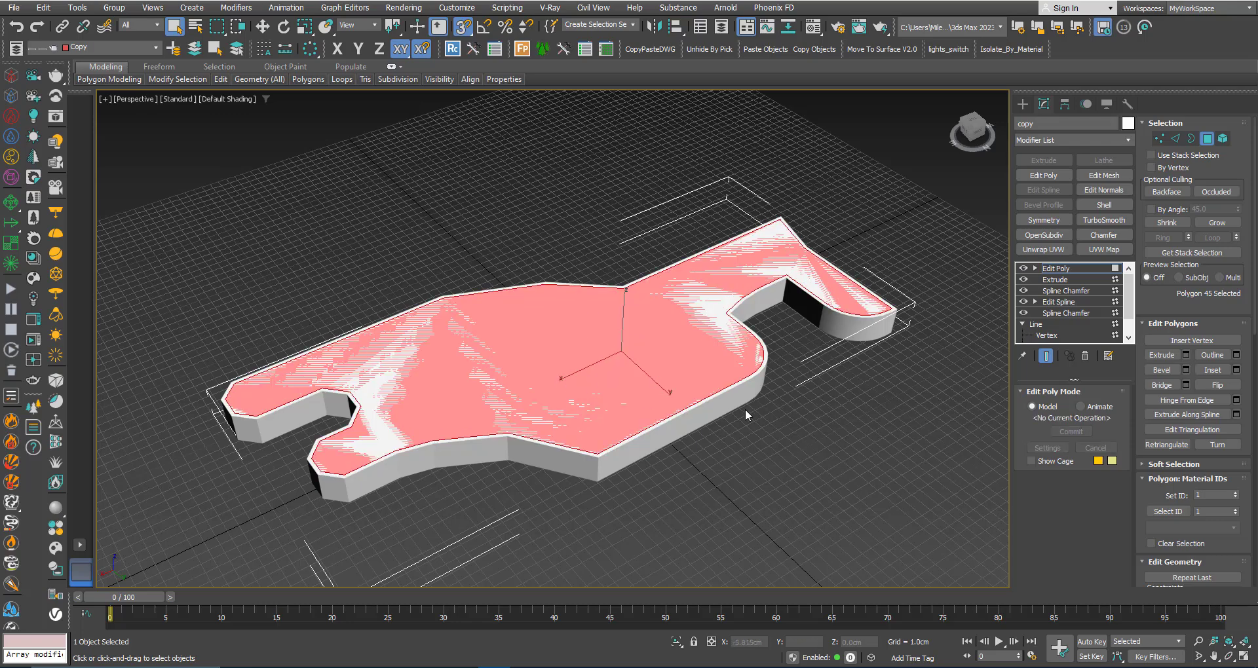
Step: Extrude the inset top polygon upward by about 1.906 cm and leave polygon editing mode
left_click(1185, 355)
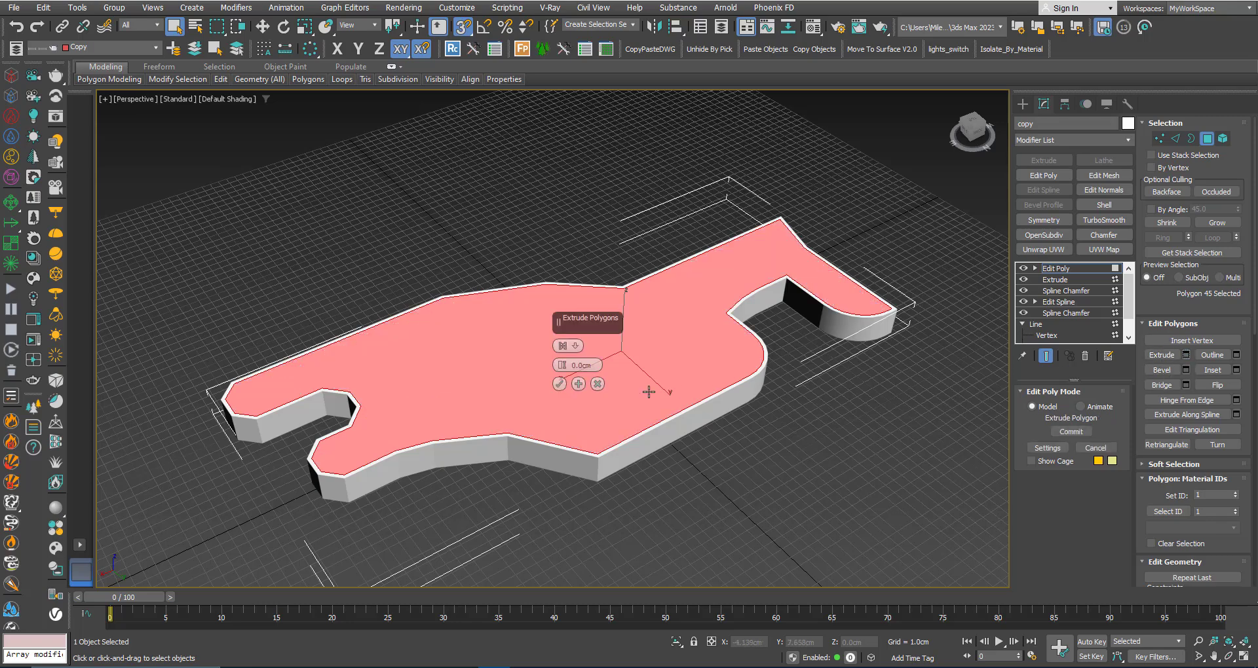
left_click_drag(562, 365, 562, 366)
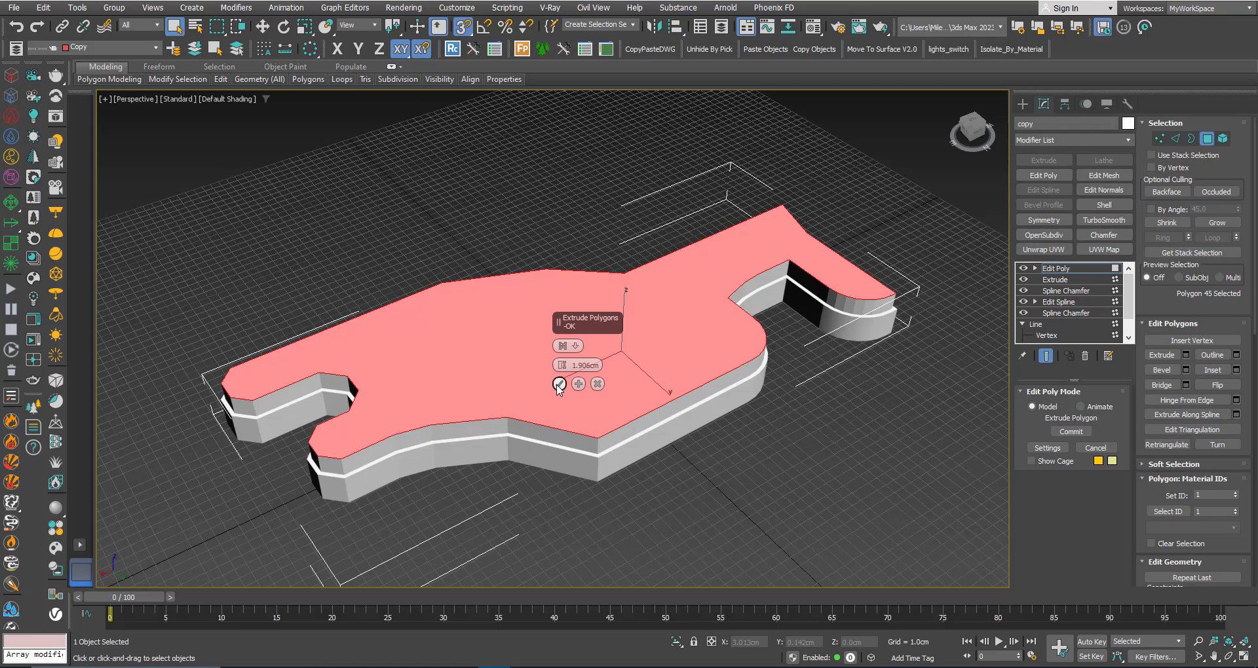
left_click(559, 384)
middle_click_drag(716, 370, 679, 304)
left_click(1083, 269)
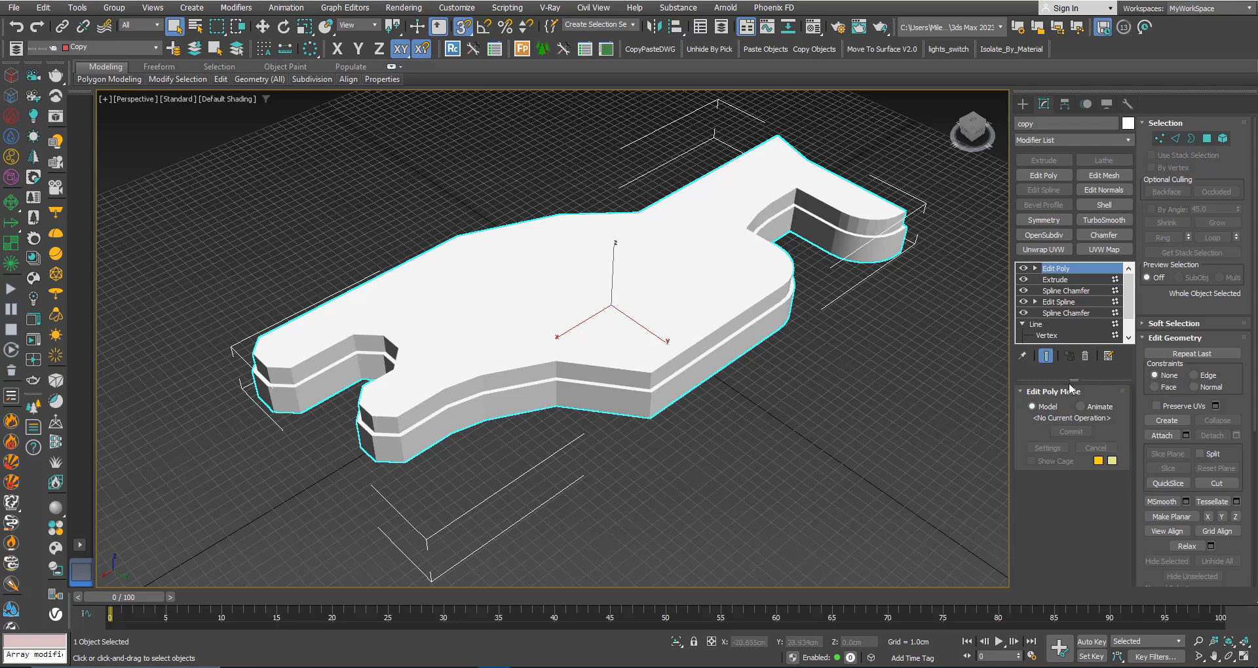
Step: Enlarge the modifier stack display and set the lower Spline Chamfer's Amount to about 1.463 cm
left_click_drag(1073, 380, 1072, 431)
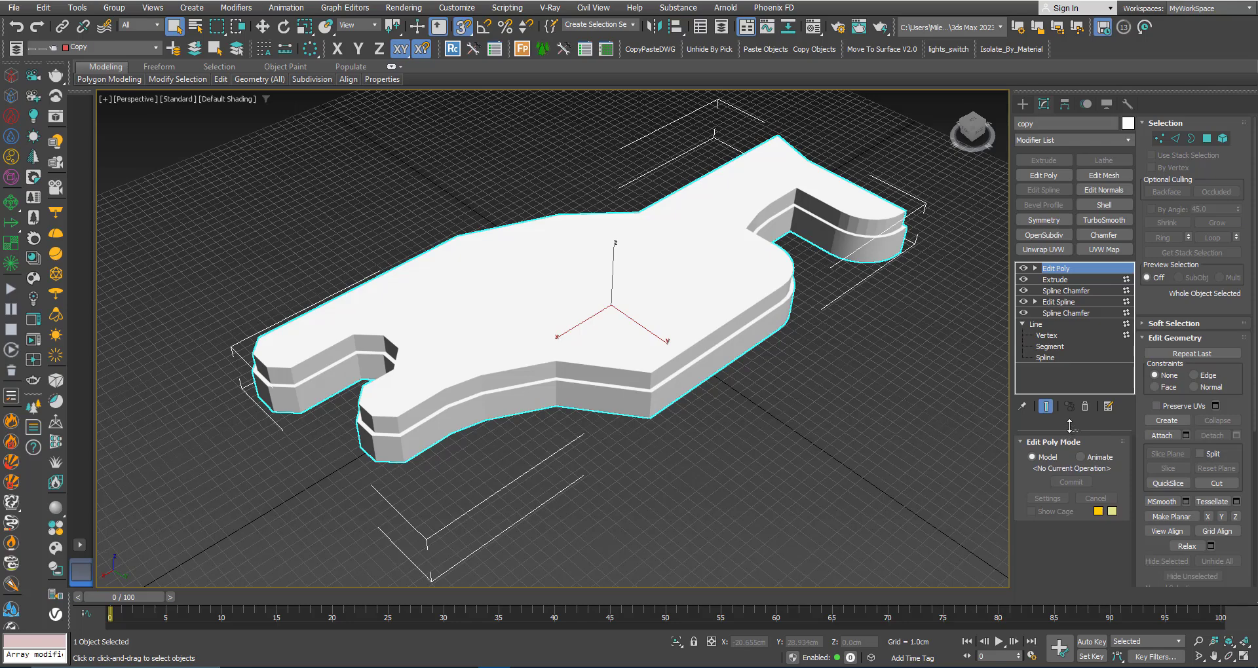
left_click(1051, 313)
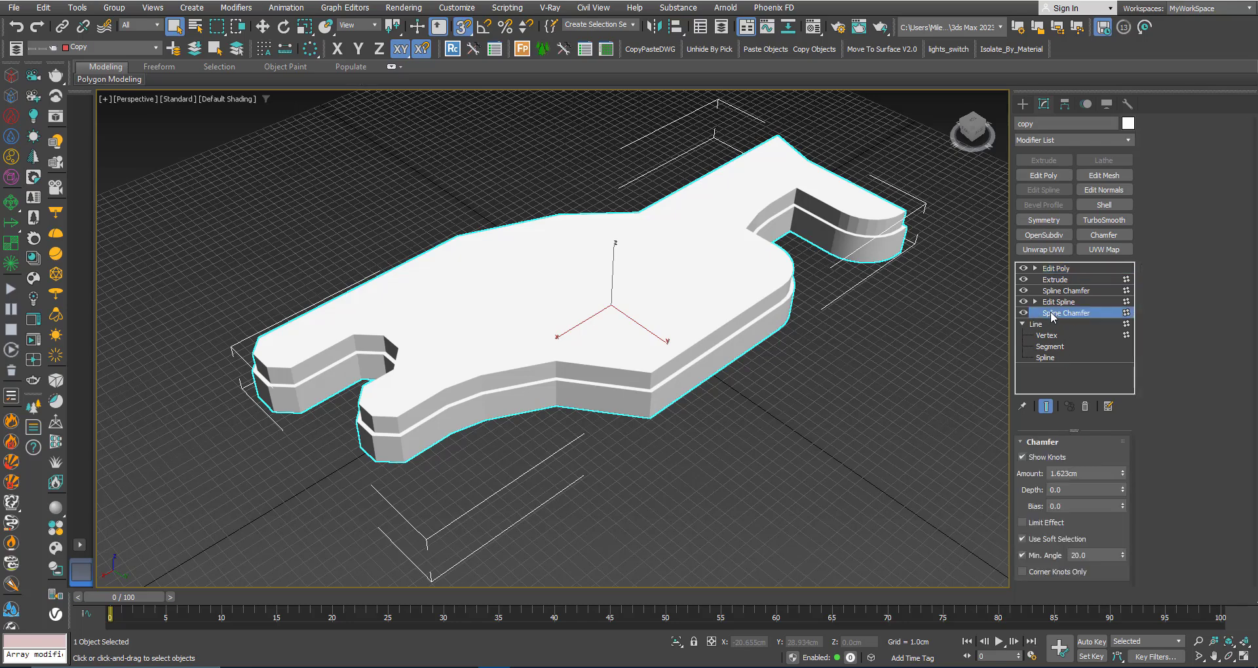
middle_click_drag(444, 382, 547, 387, "alt")
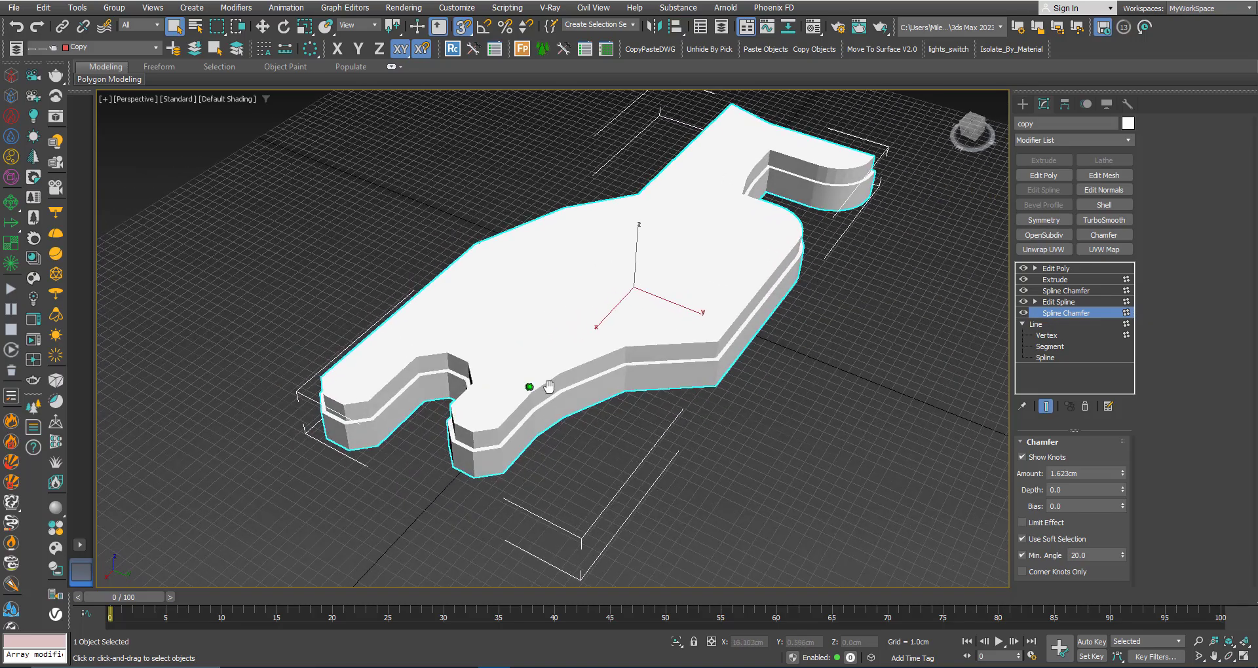
left_click_drag(1123, 477, 1120, 483)
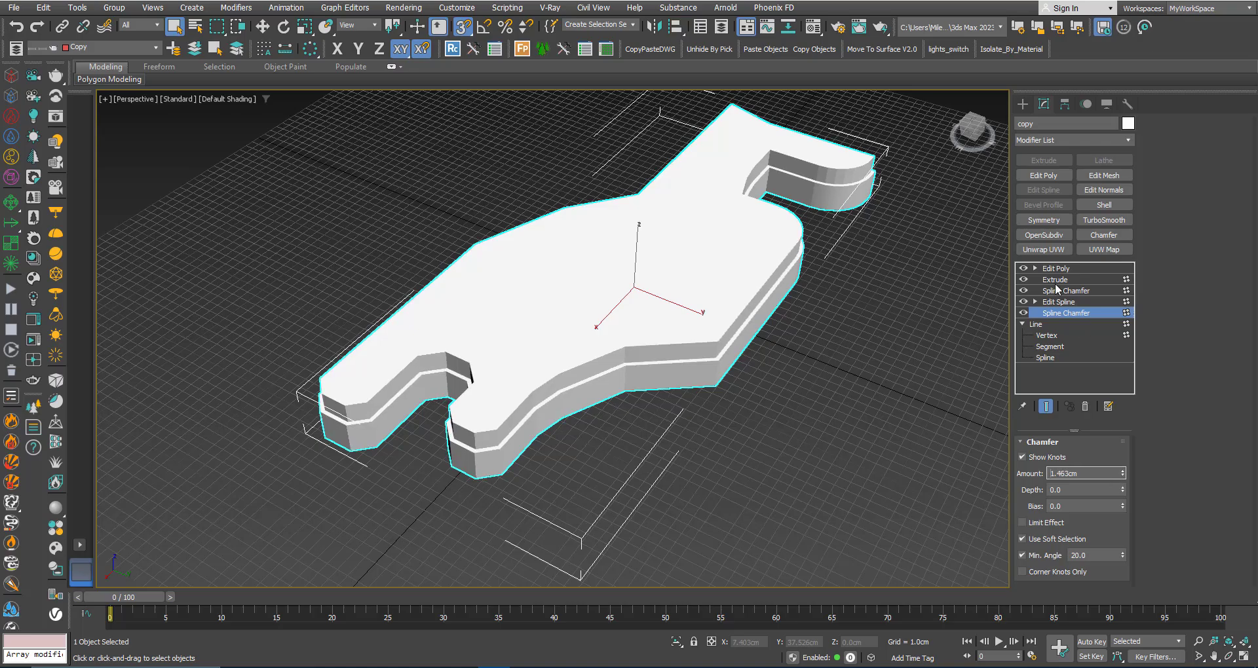
Step: Set the upper Spline Chamfer's Amount to about 3.407 cm for the rounded slot corners
left_click(1056, 291)
middle_click_drag(722, 256, 539, 299, "alt")
scroll(772, 345, "up", 5)
middle_click_drag(772, 345, 730, 342)
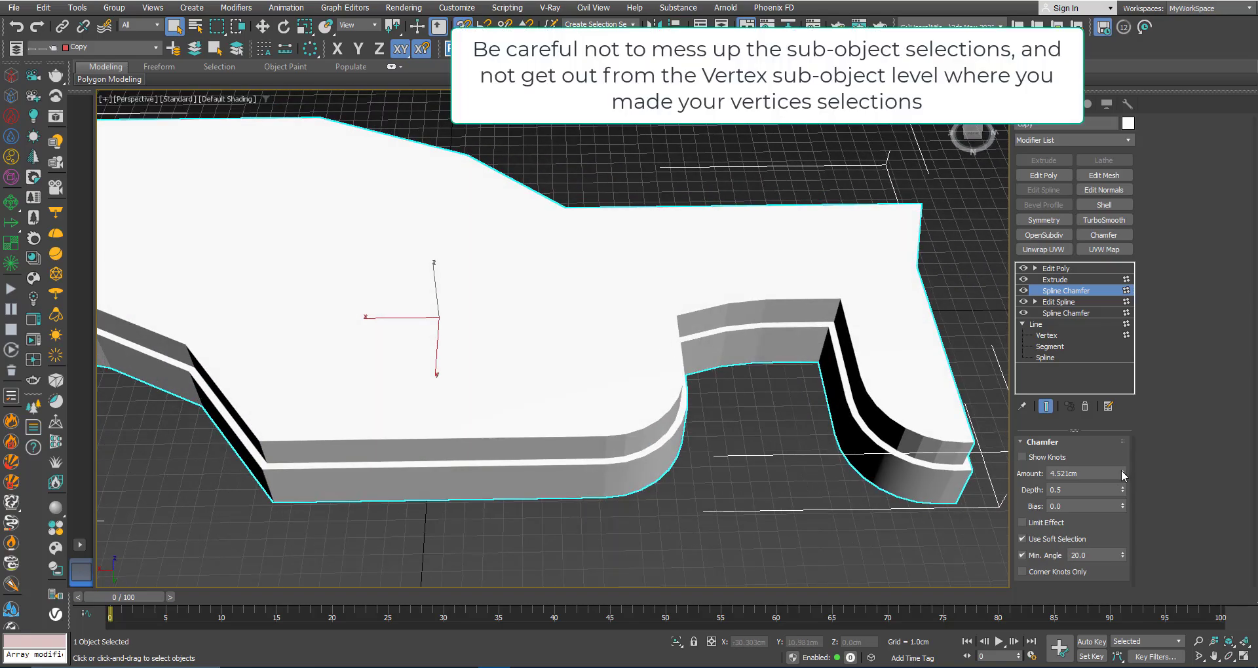
mouse_move(1122, 470)
left_mouse_down()
mouse_move(1121, 457)
mouse_move(1114, 504)
mouse_move(1116, 490)
left_mouse_up()
key("z")
middle_click_drag(765, 387, 827, 380, "alt")
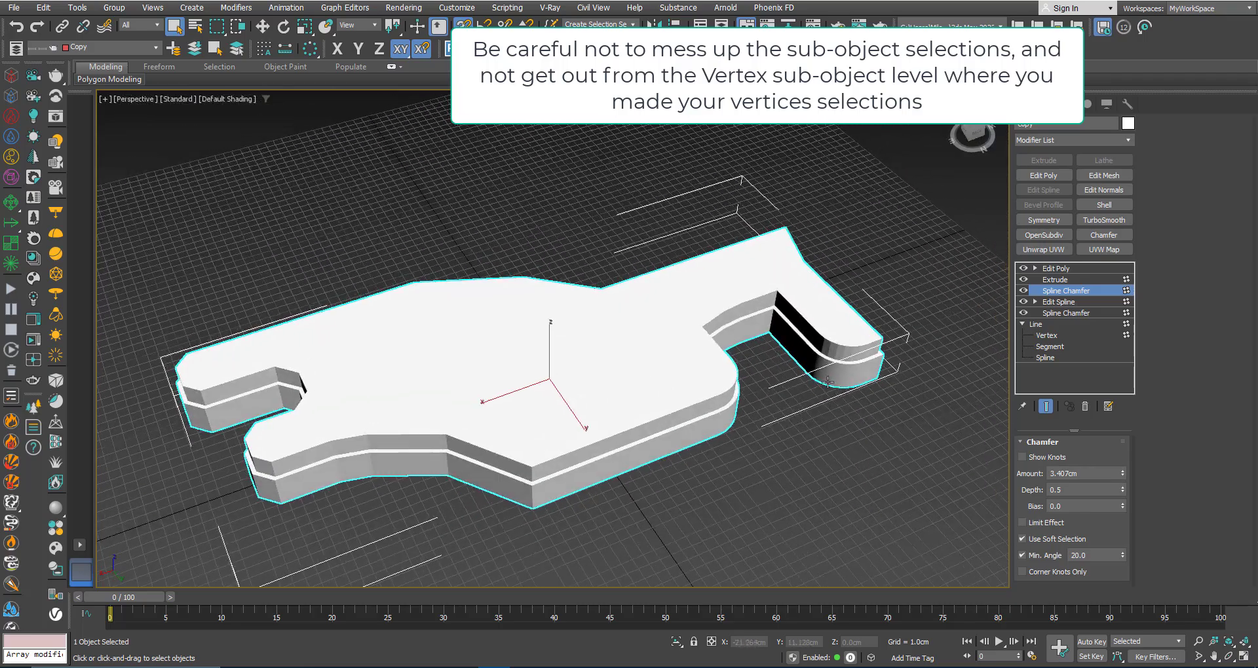
Step: Return to the Edit Poly modifier at the stack's top level and inspect the solid from the opposite side
left_click(1055, 269)
middle_click_drag(656, 344, 740, 318, "alt")
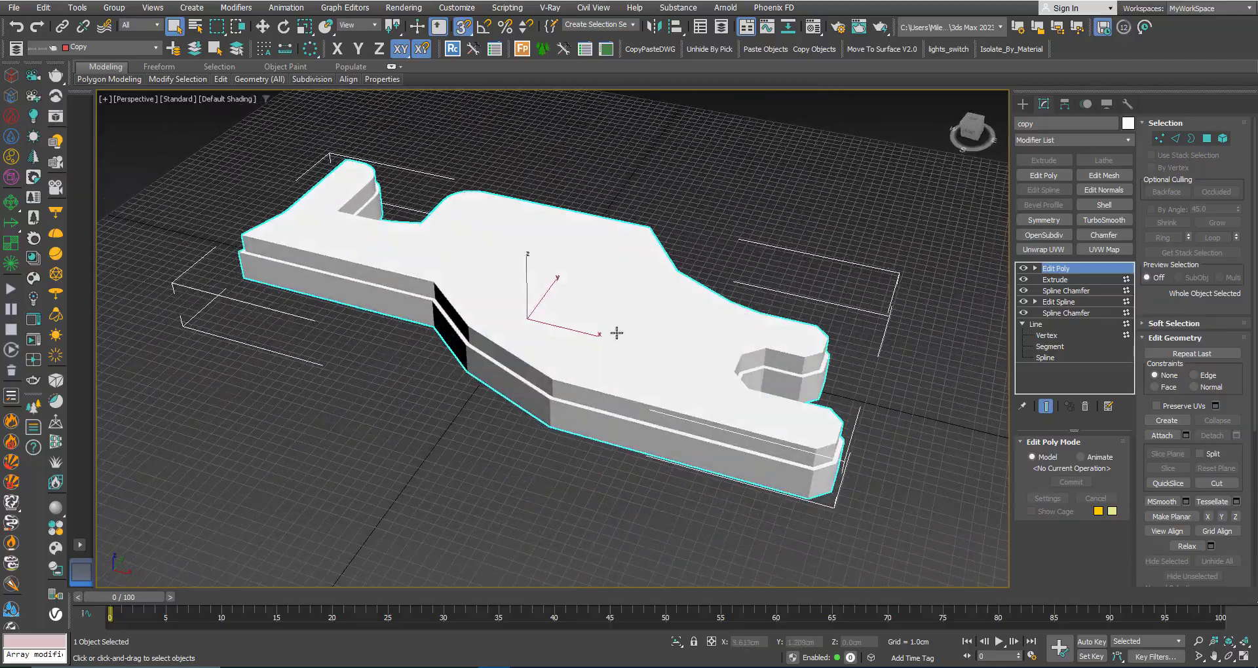
middle_click_drag(616, 333, 599, 386, "alt")
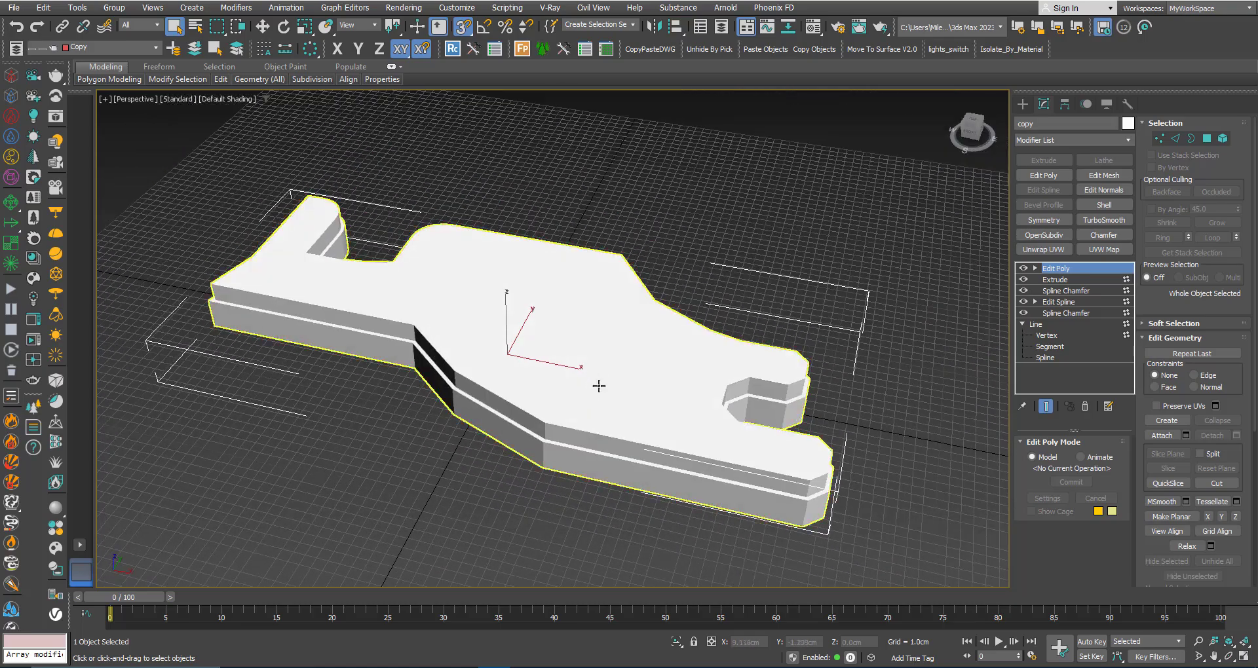